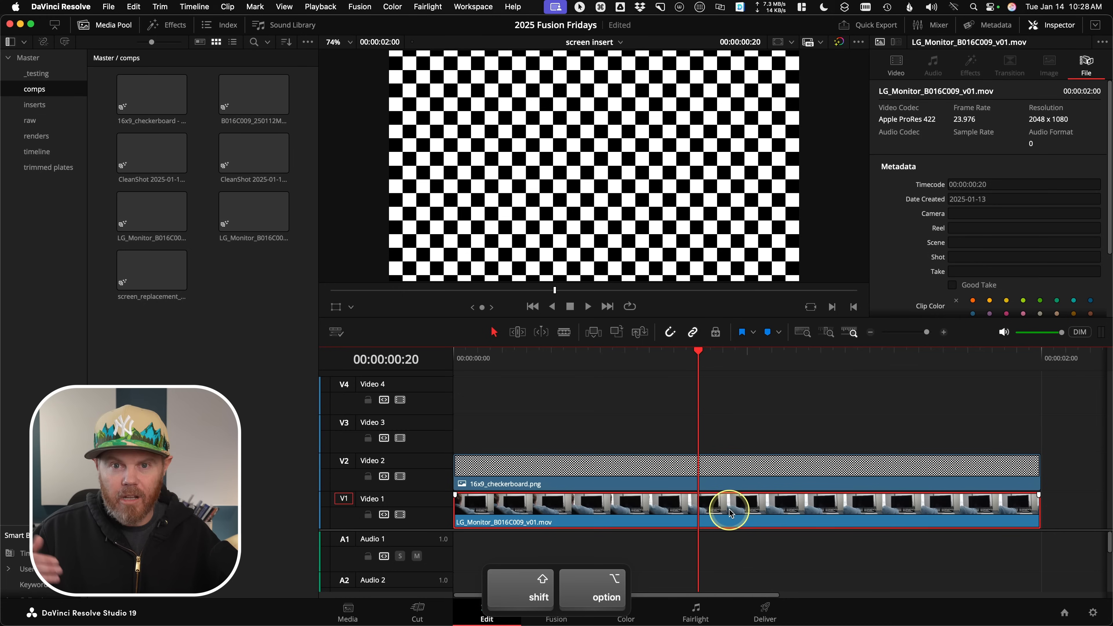
- Duplicate the LG_Monitor clip onto Video 3 and combine all three stacked clips into a referenced composition named "magical insert"
drag(732, 509, 823, 440)
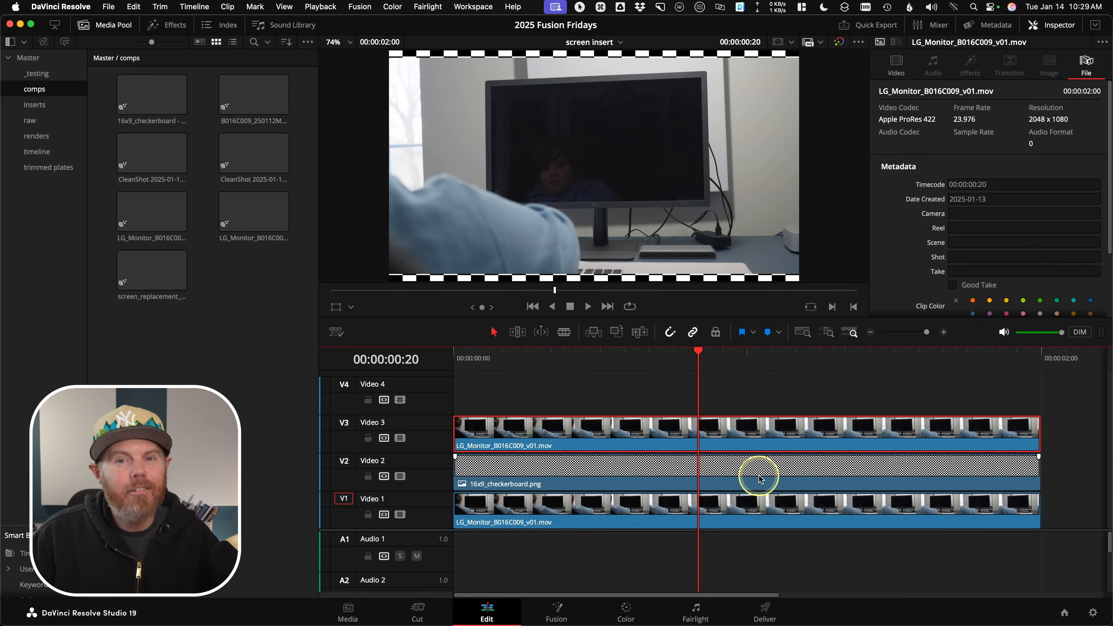
drag(827, 385, 688, 548)
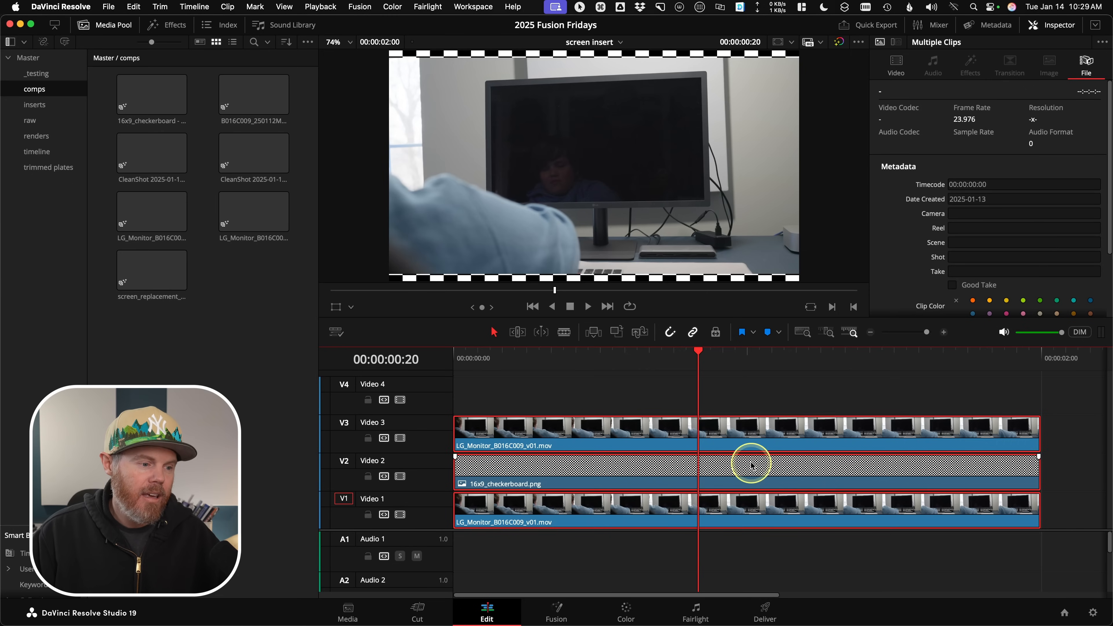
right_click(728, 437)
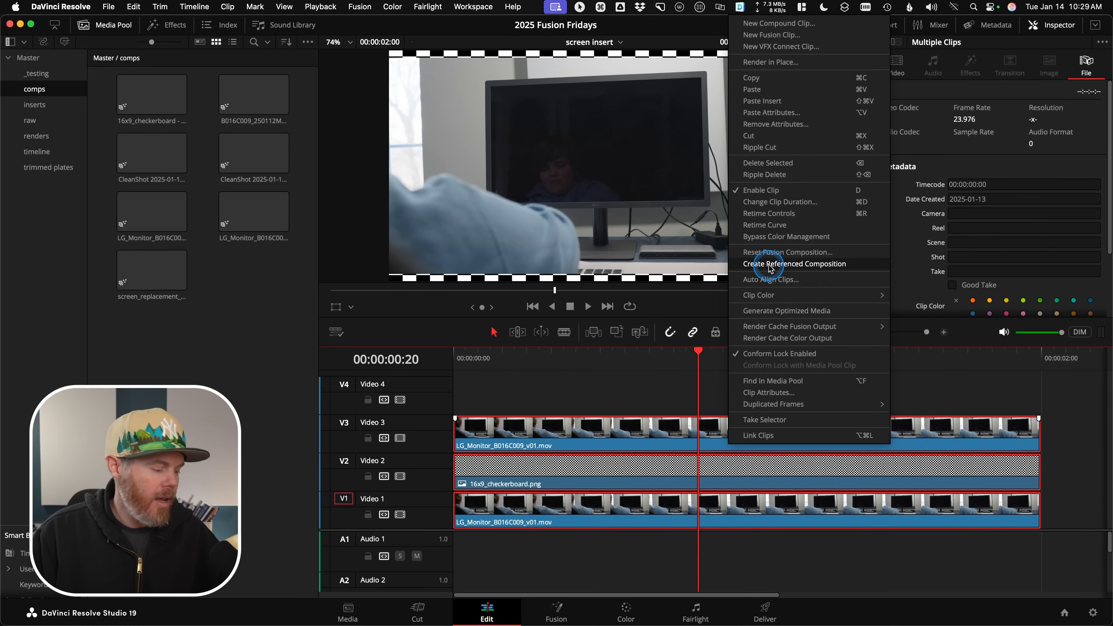
key(ctrl)
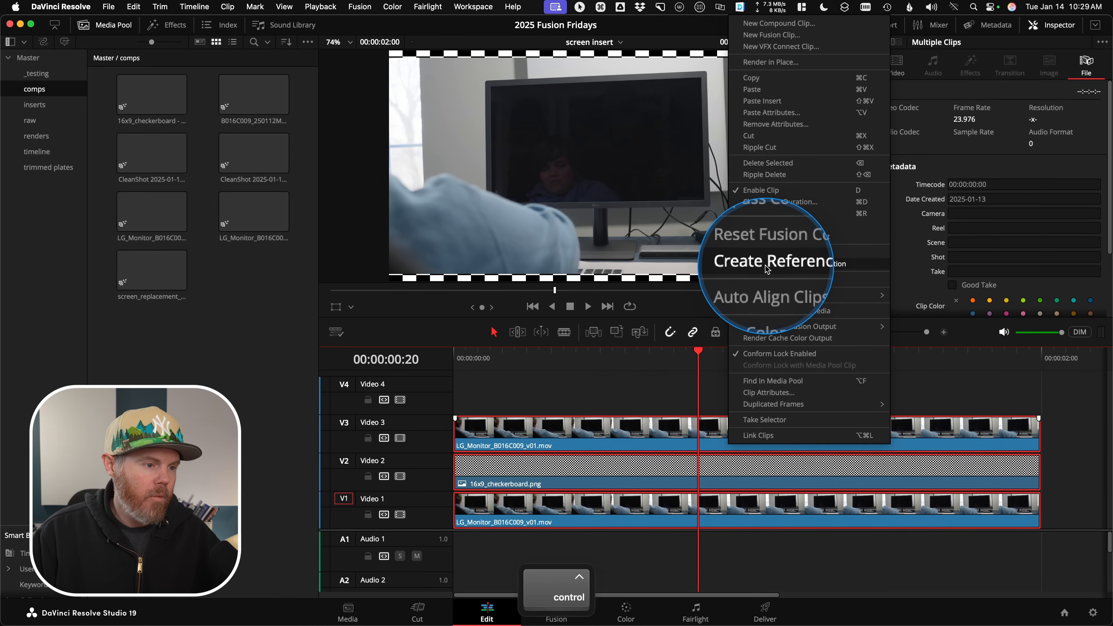
click(828, 265)
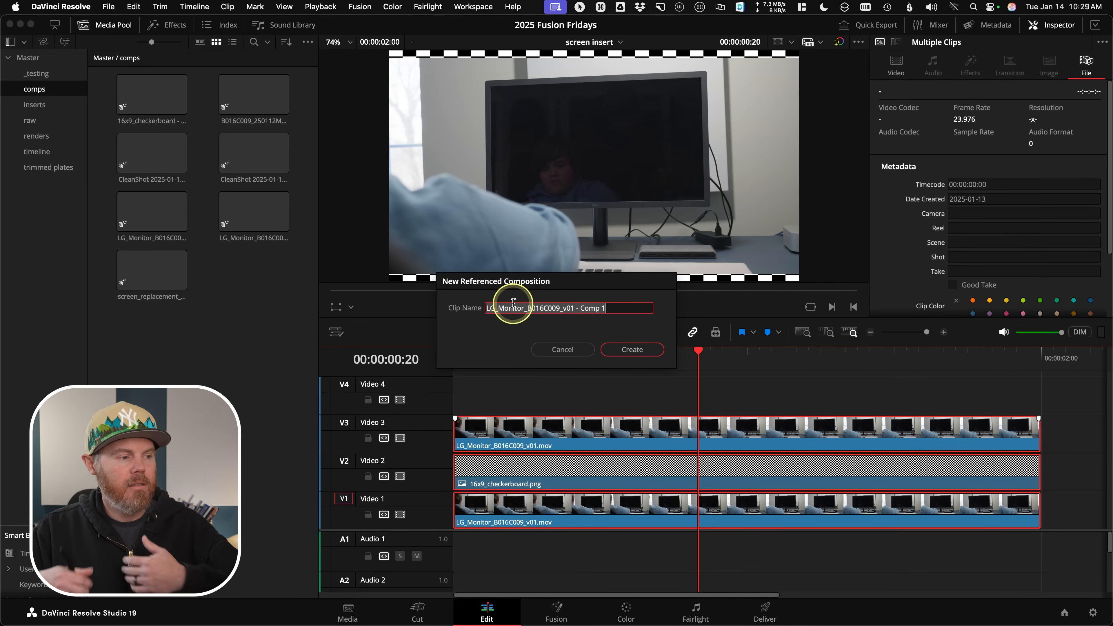
text(magicalms)
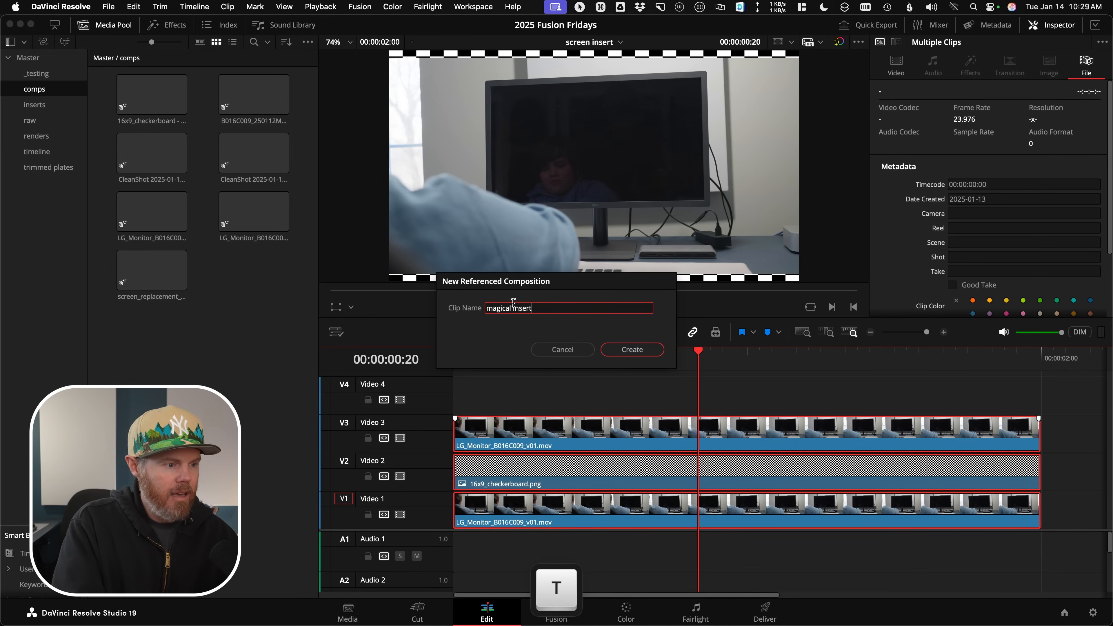
key(Return)
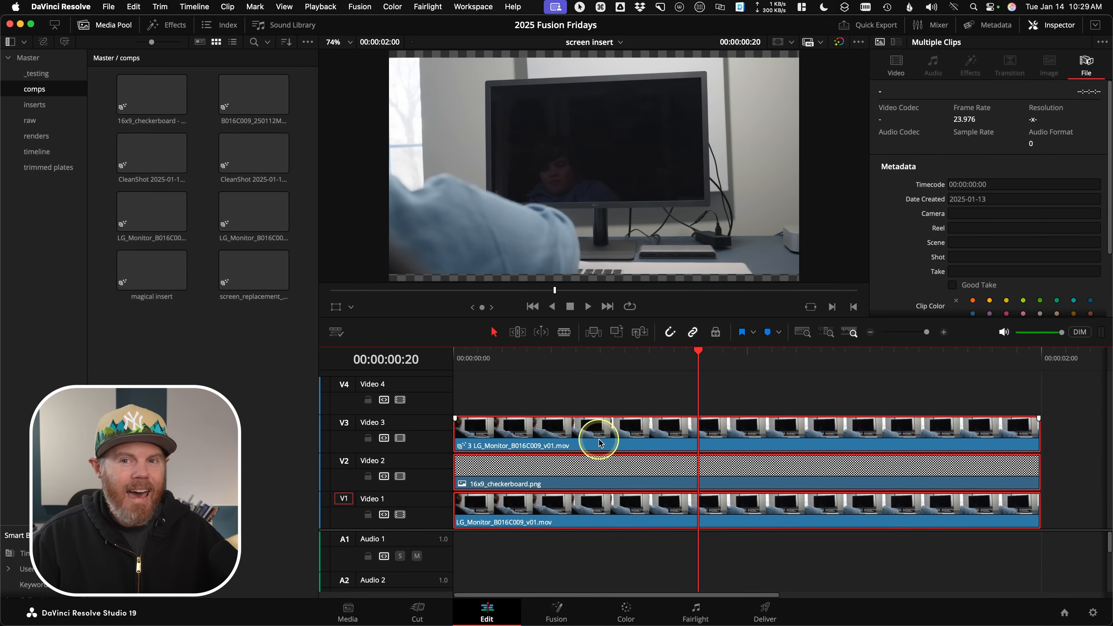
- Open the composition on the Fusion page and apply the Mid Flow Vertical layout preset
click(560, 610)
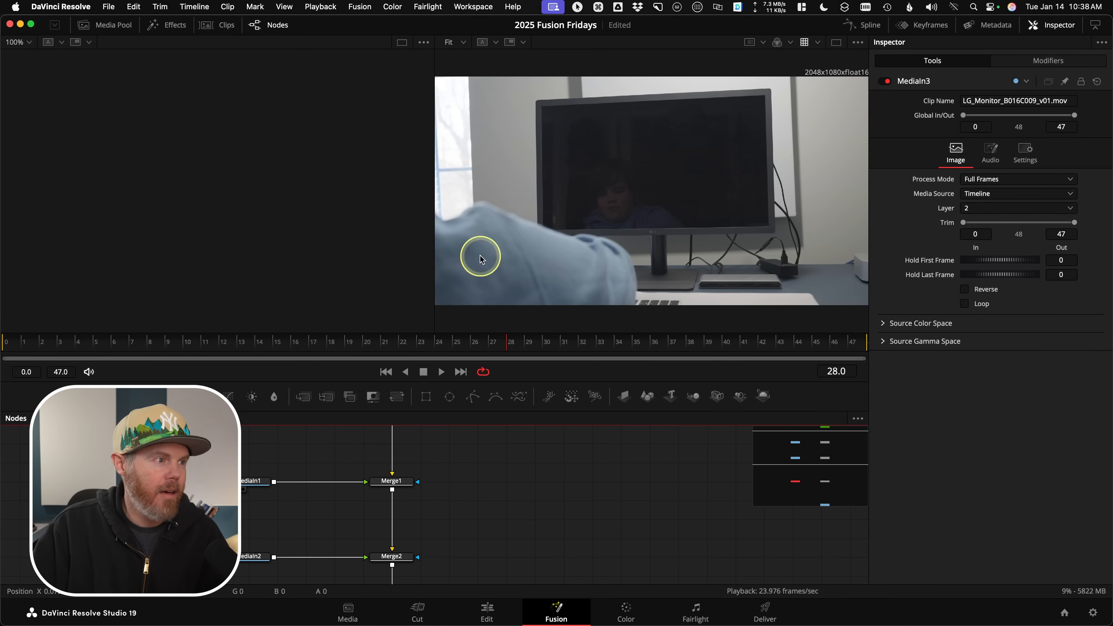
click(473, 6)
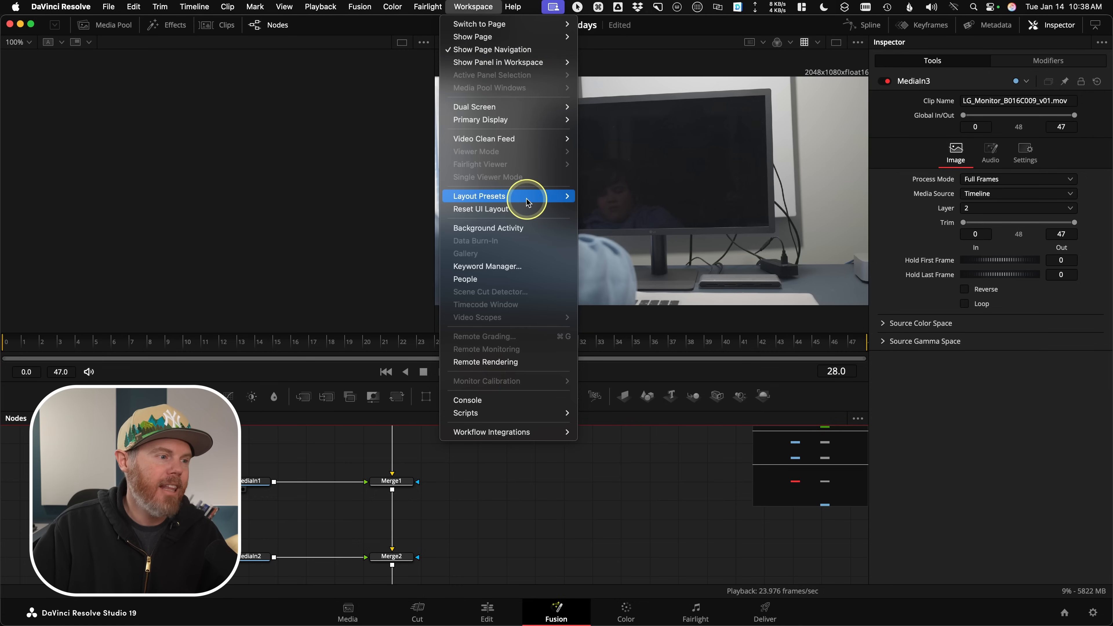
mouse_move(534, 198)
mouse_move(632, 228)
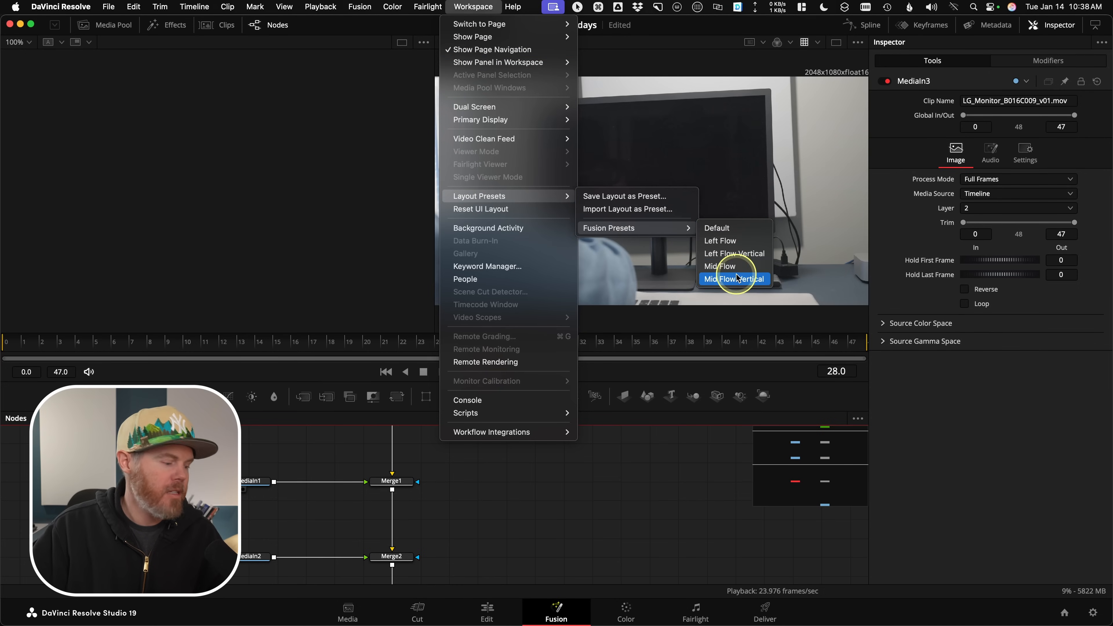
key(ctrl)
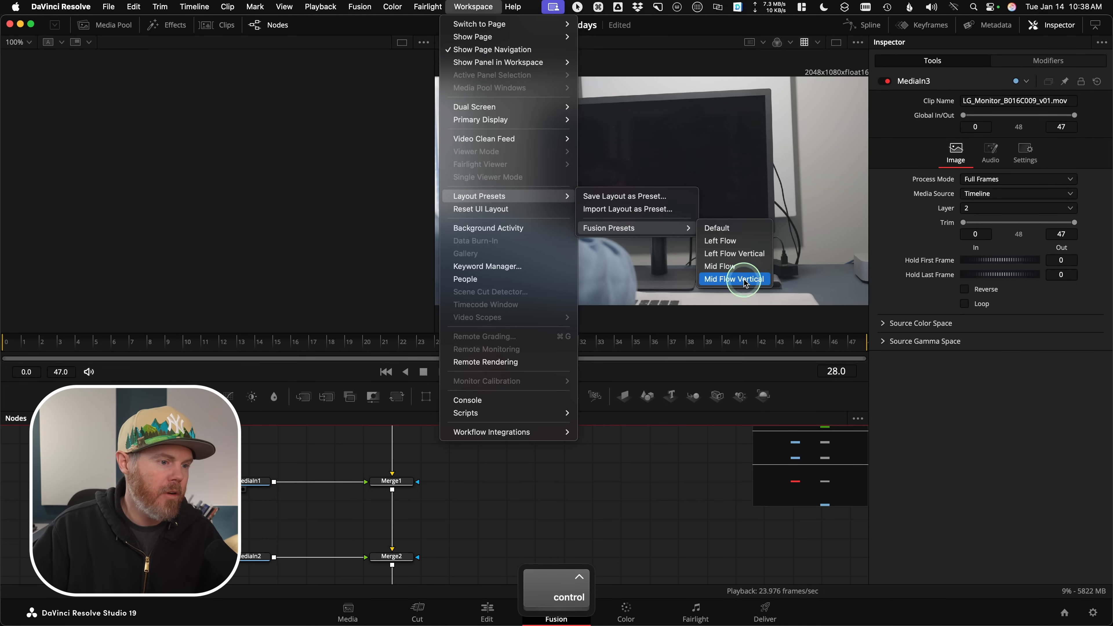
click(745, 280)
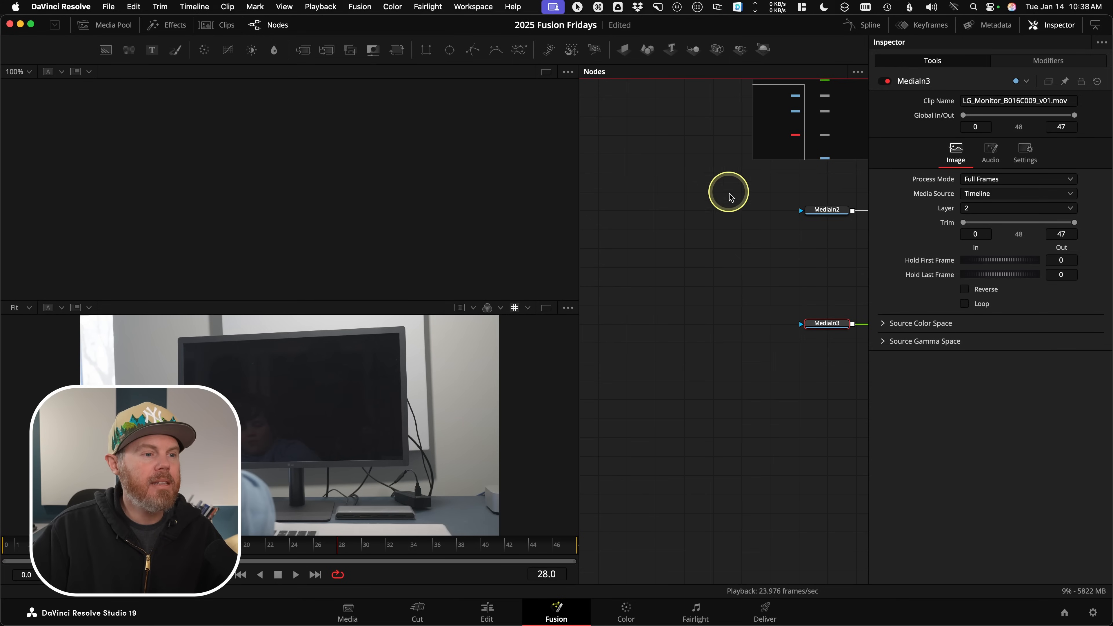
- Bring the whole node tree into view and reduce the display to a single viewer
drag(823, 283, 652, 329)
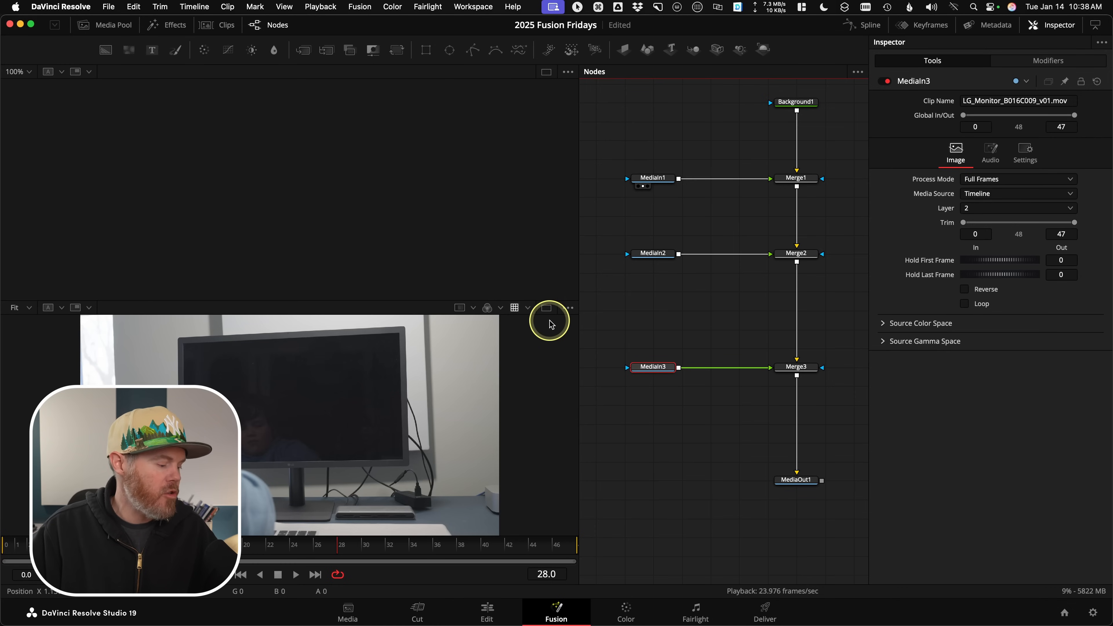
key(ctrl)
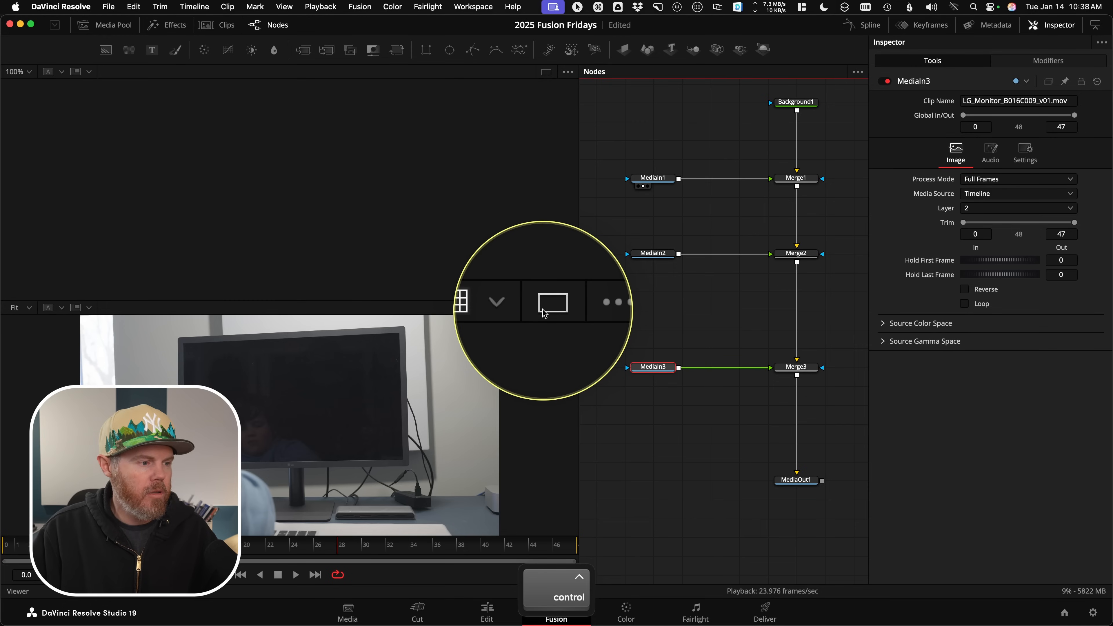
click(546, 308)
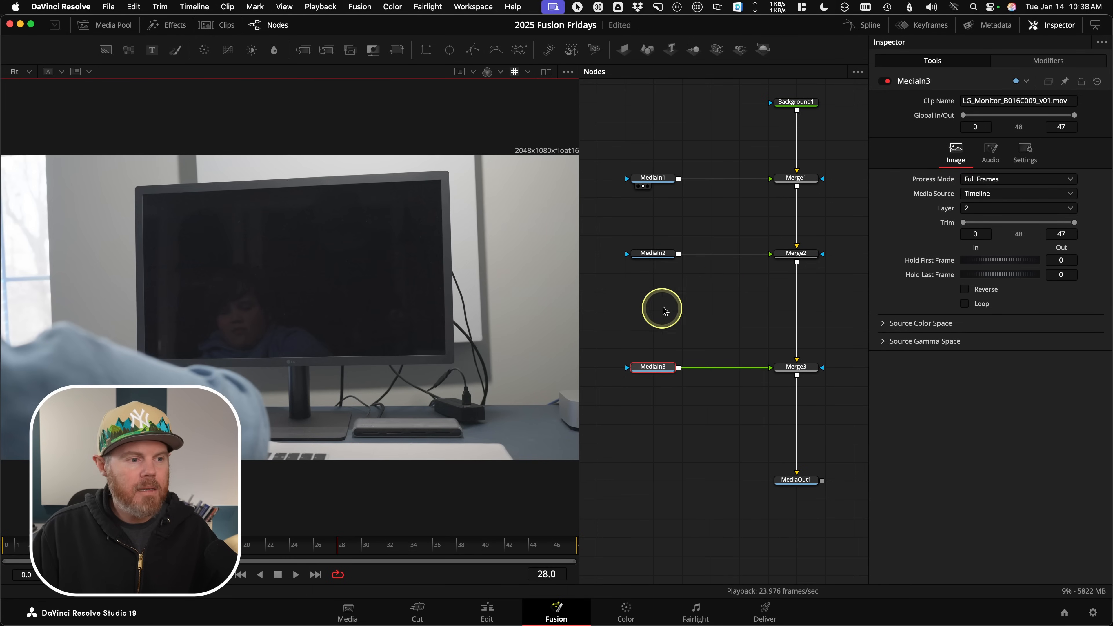
- Examine the node tree from Background1 through the three merges to MediaOut1 at different magnifications
mouse_move(768, 301)
mouse_down()
mouse_move(785, 244)
mouse_move(664, 312)
mouse_move(778, 316)
mouse_up()
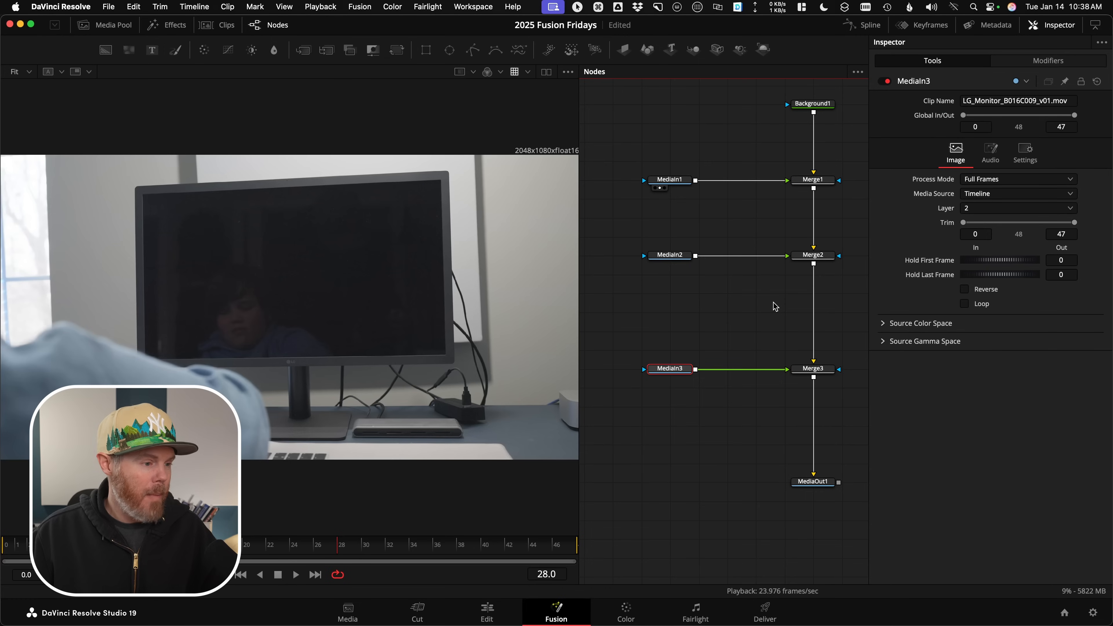
scroll(768, 304, up, 3)
scroll(769, 308, down, 5)
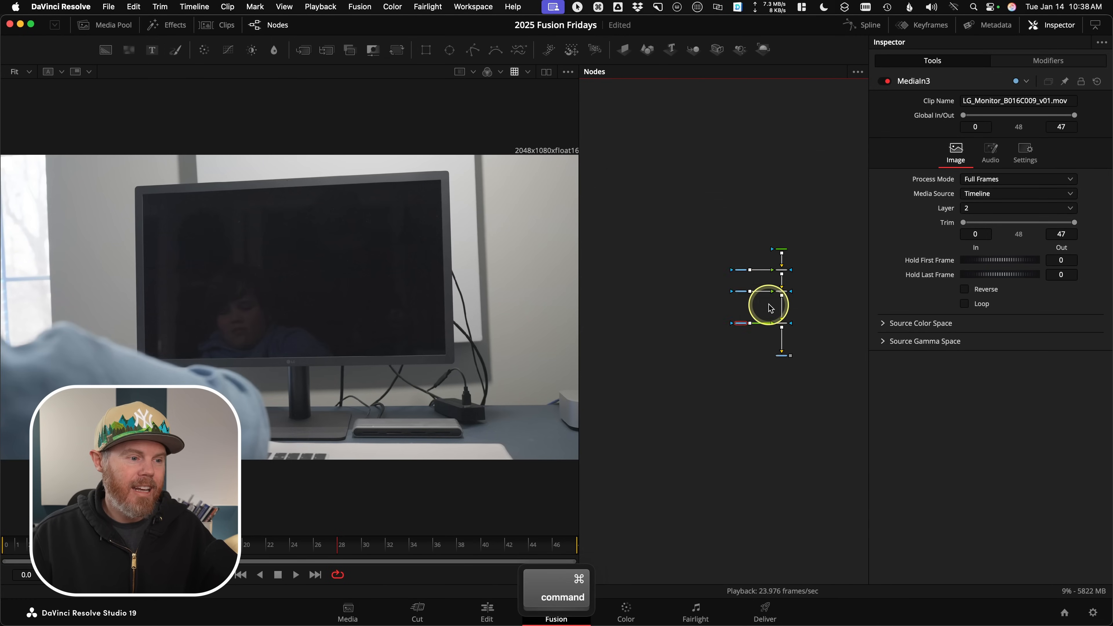
scroll(770, 308, up, 4)
scroll(770, 308, down, 2)
scroll(770, 308, up, 1)
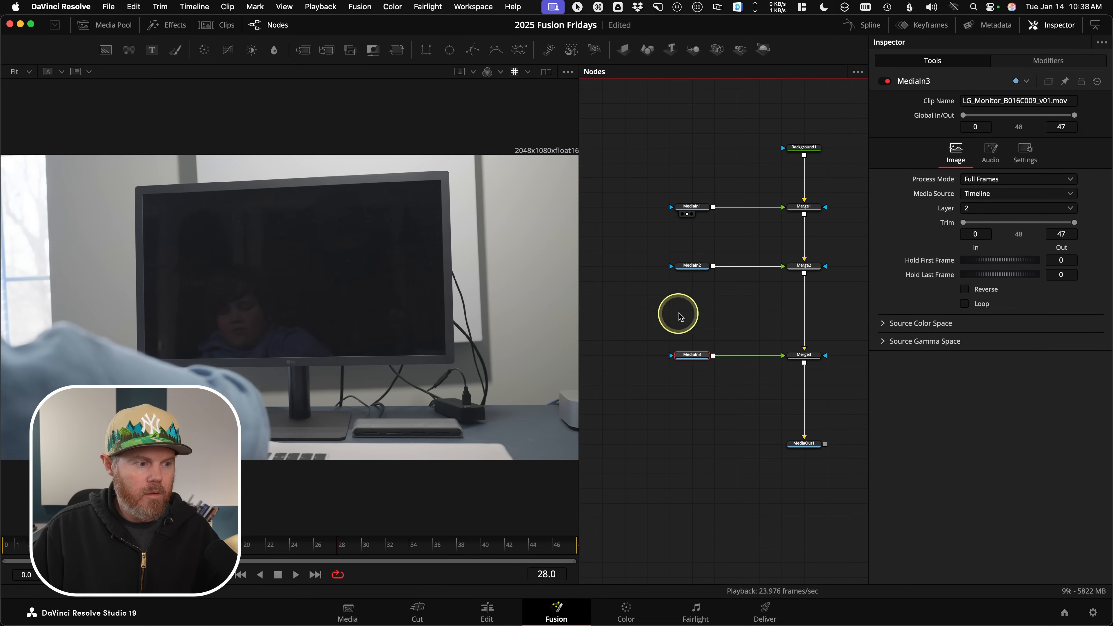
scroll(657, 318, down, 2)
scroll(740, 313, up, 4)
scroll(720, 199, down, 3)
scroll(747, 181, up, 1)
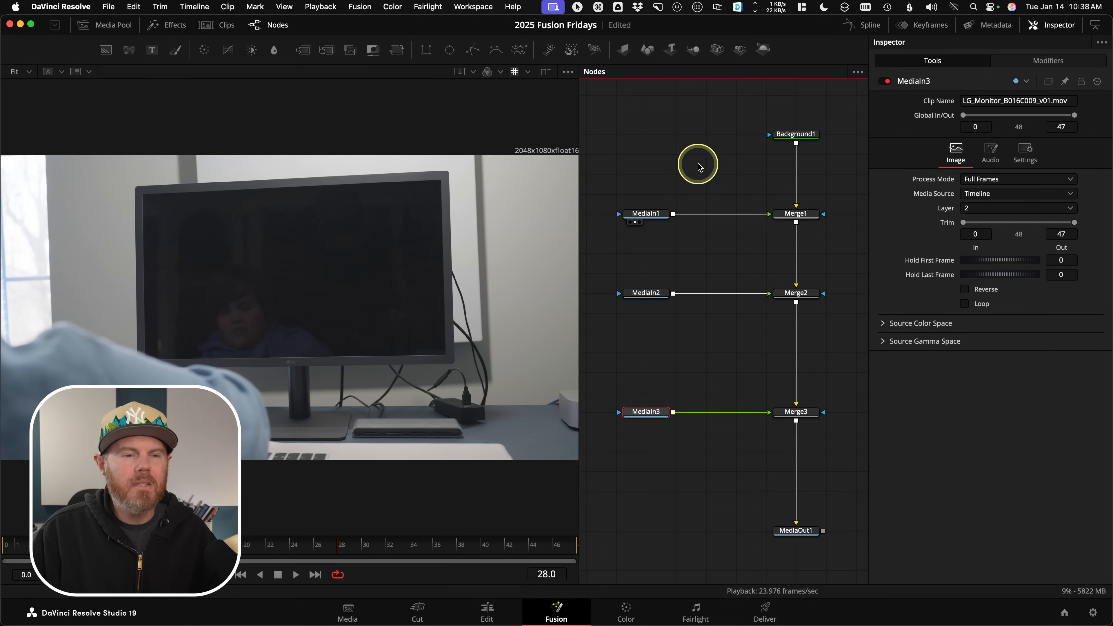
- Force source tile pictures so the Background and MediaIn nodes show thumbnails
right_click(663, 141)
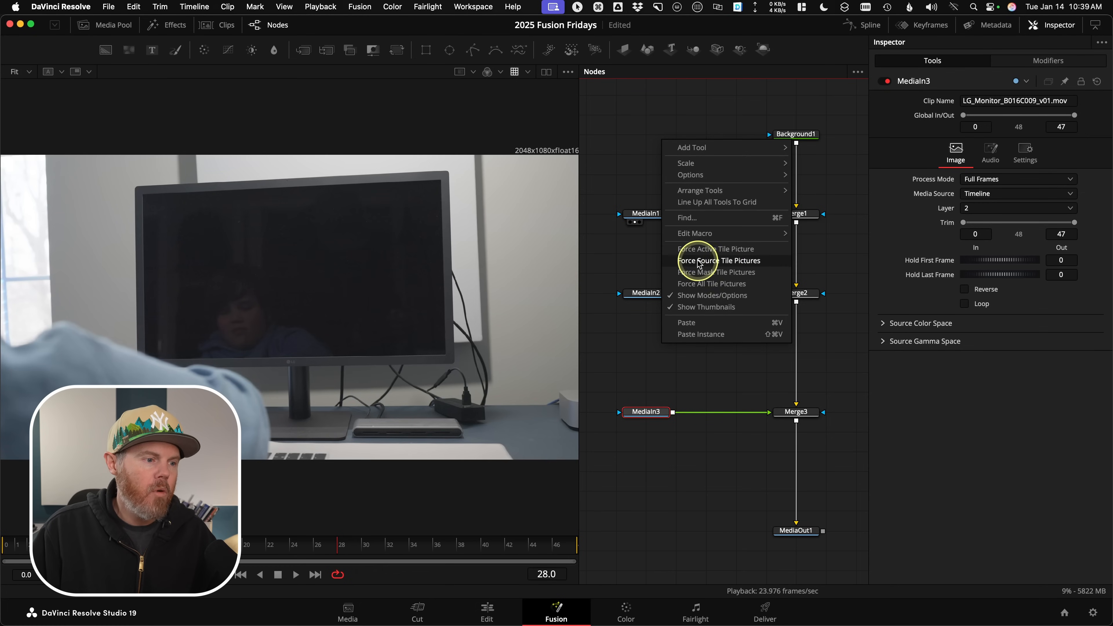
click(721, 260)
key(ctrl)
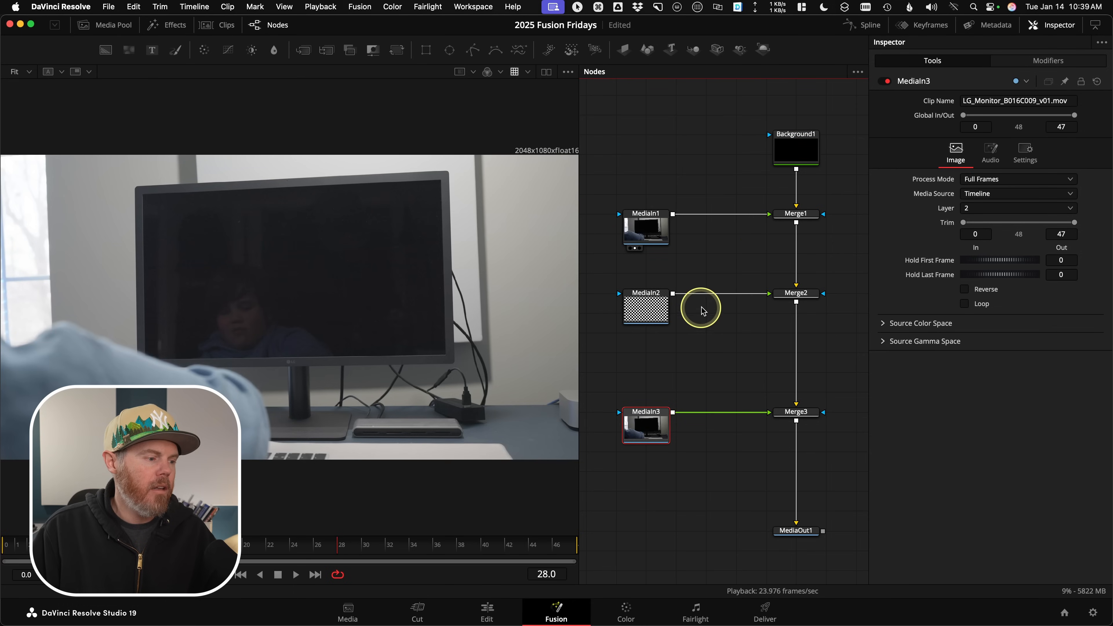
- Play the composition briefly, and move the Background1 node slightly higher above Merge1
key(space)
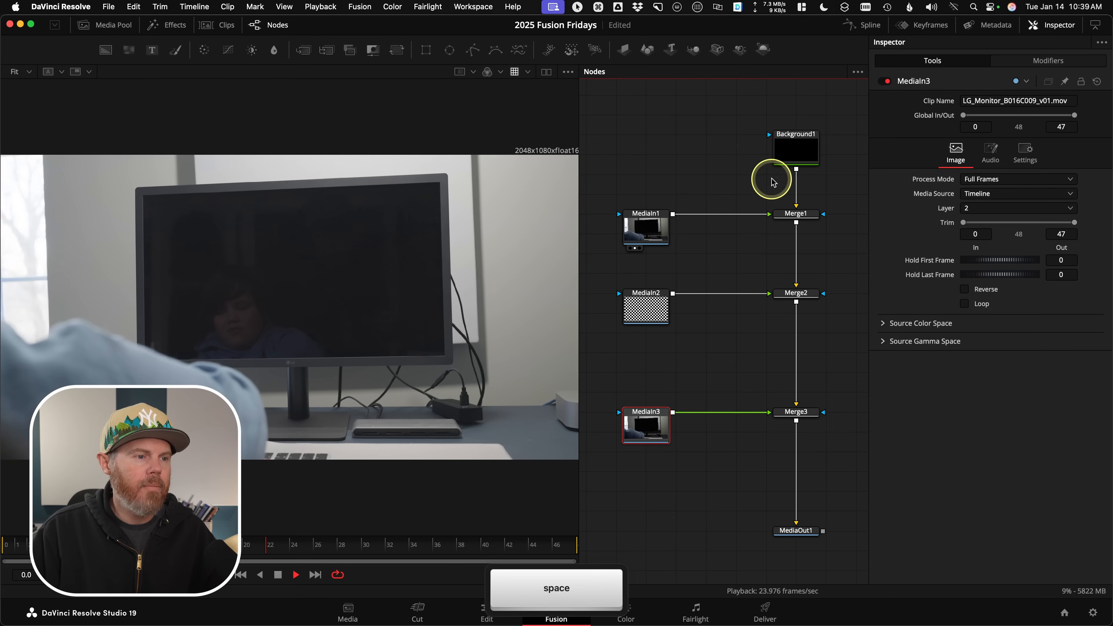
key(space)
click(795, 145)
key(ctrl)
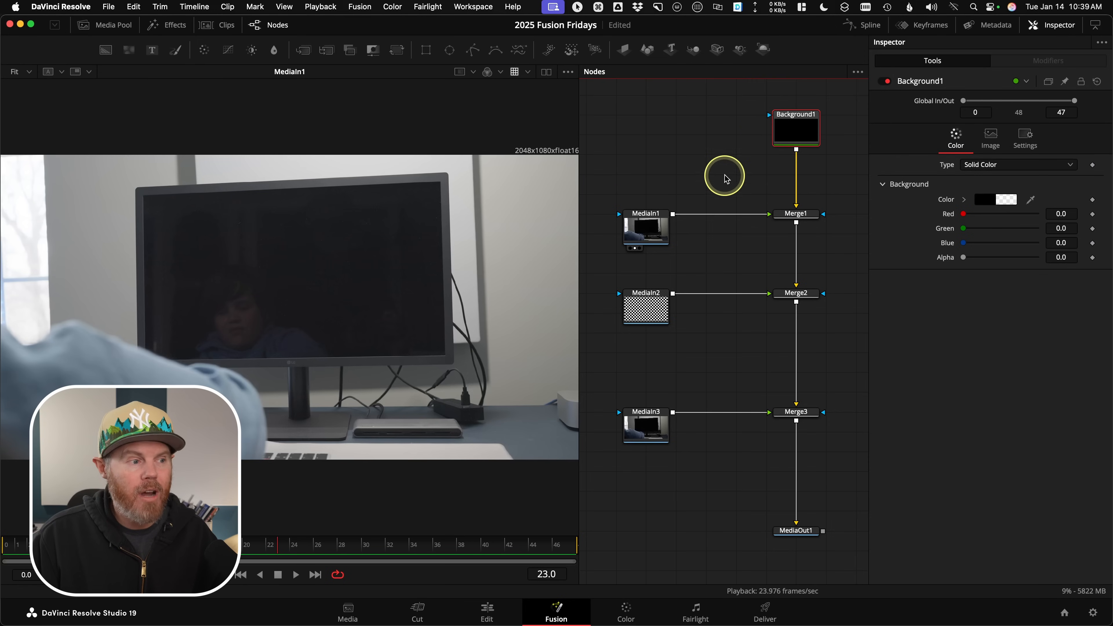
key(ctrl)
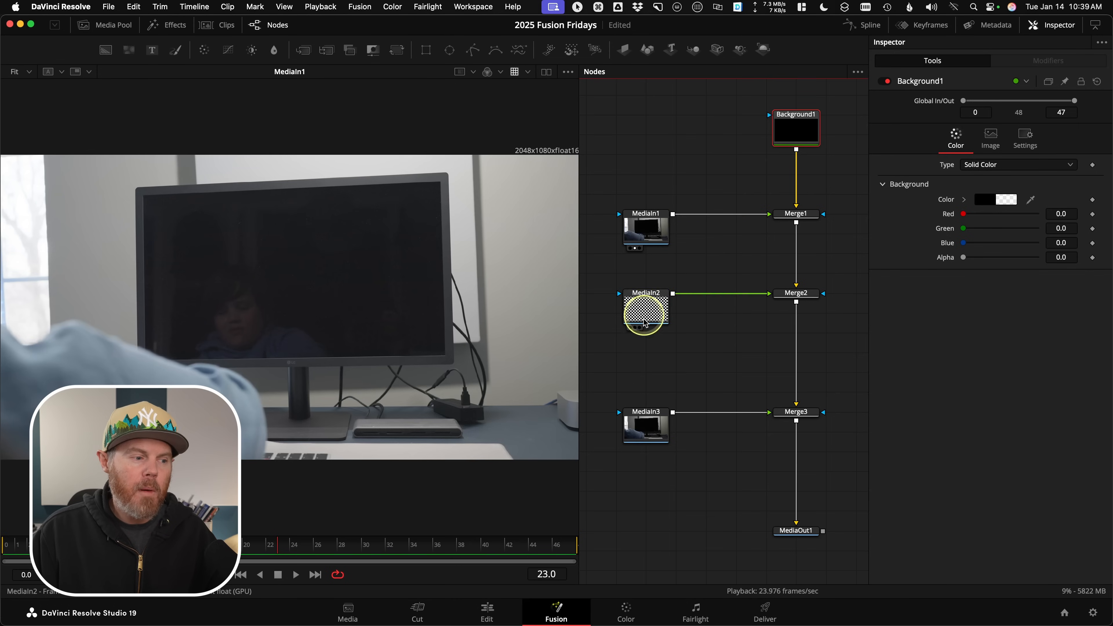
key(ctrl)
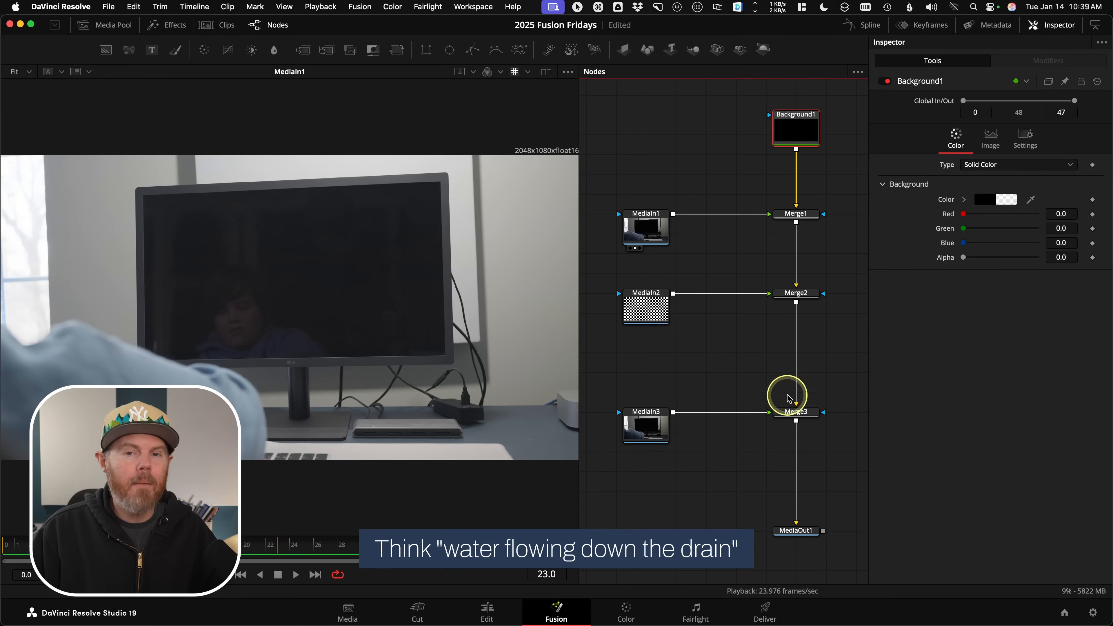
- Disable the MediaIn3 node by setting it to pass through
click(650, 427)
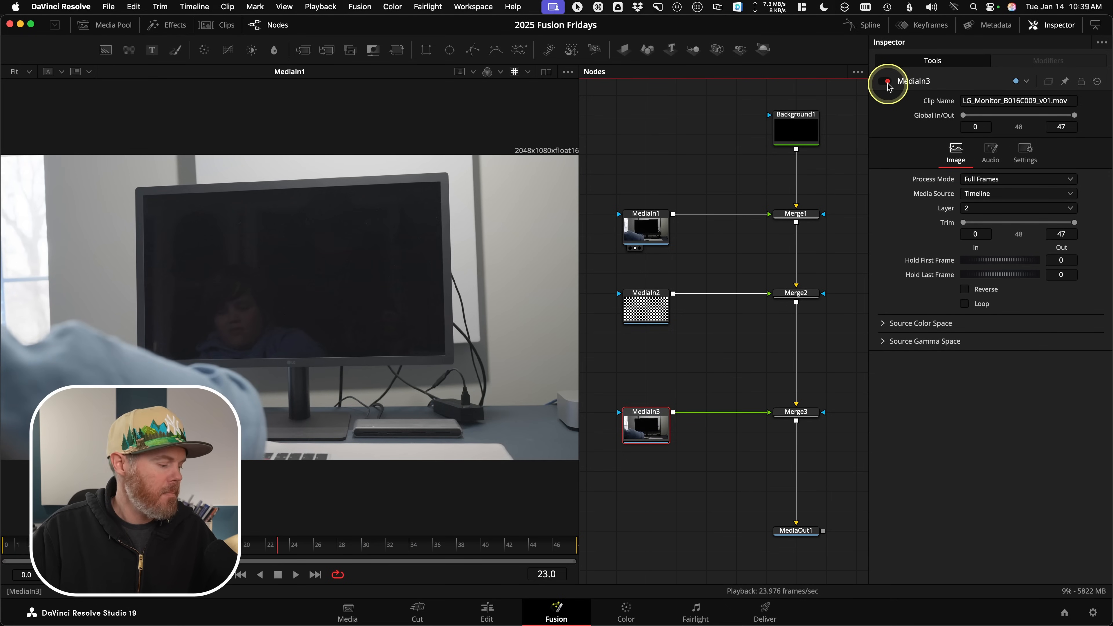
key(ctrl)
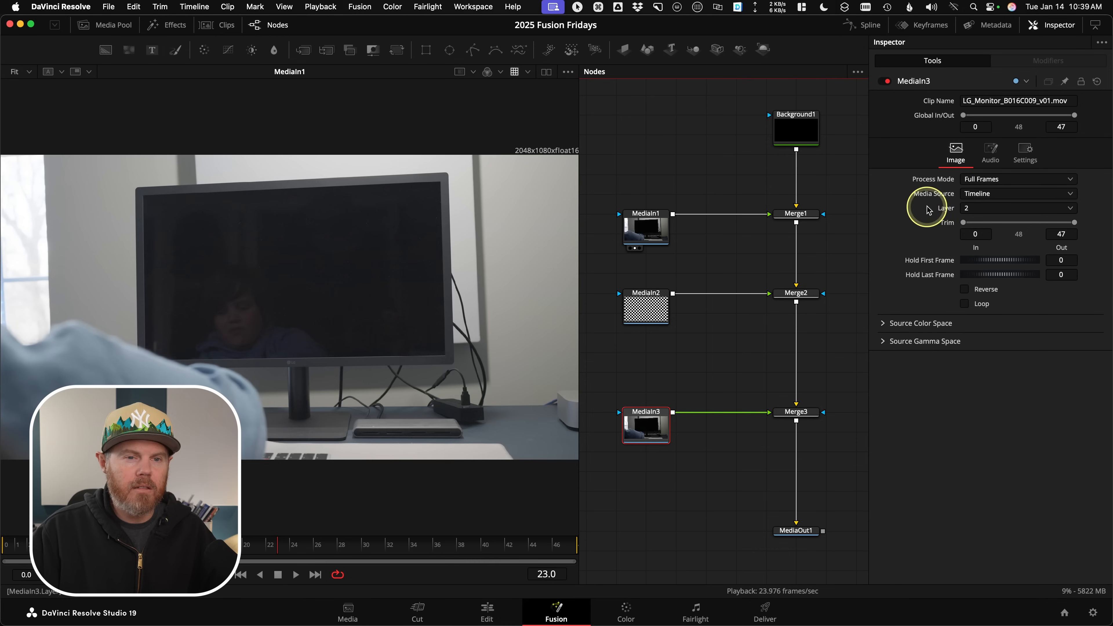
key(ctrl)
click(885, 82)
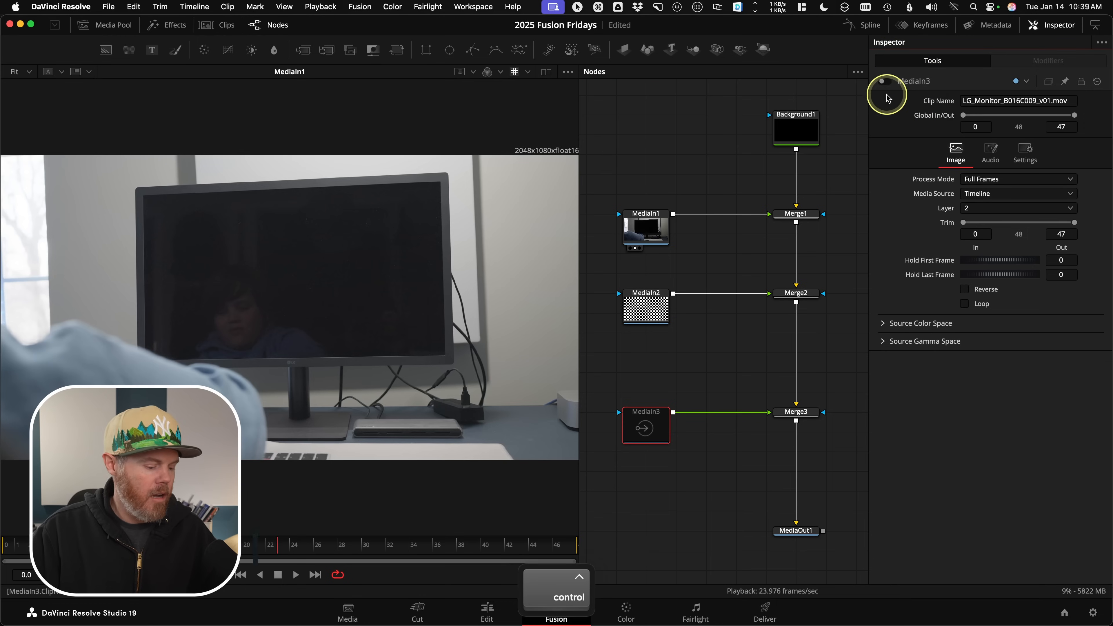
key(super+p)
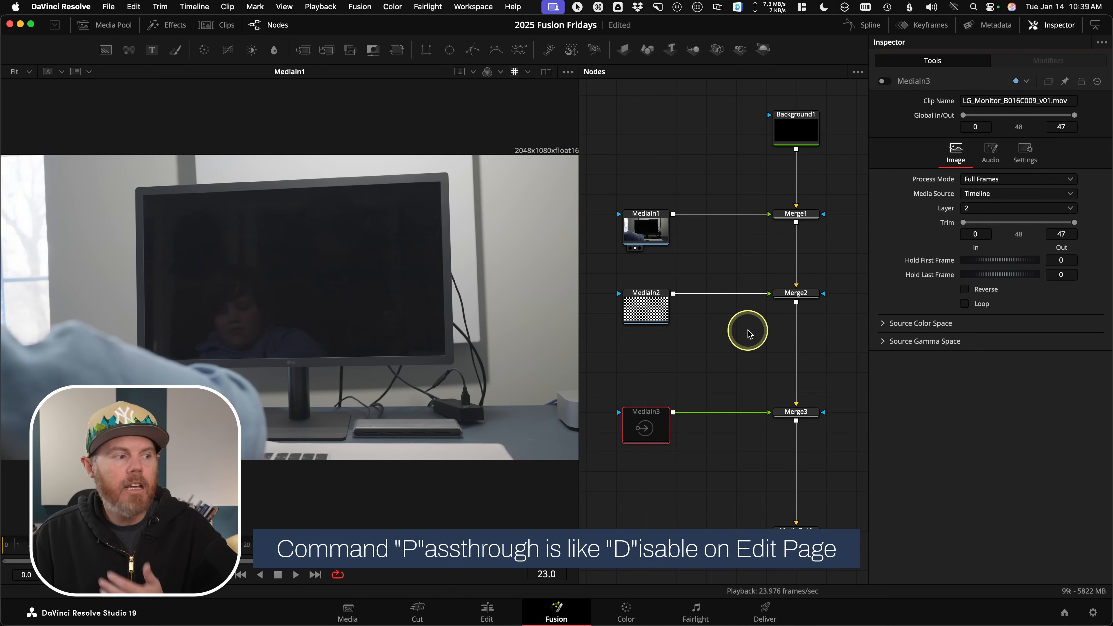
- Check the MediaOut1 output in the viewer, and switch the viewer back to MediaIn1
click(759, 352)
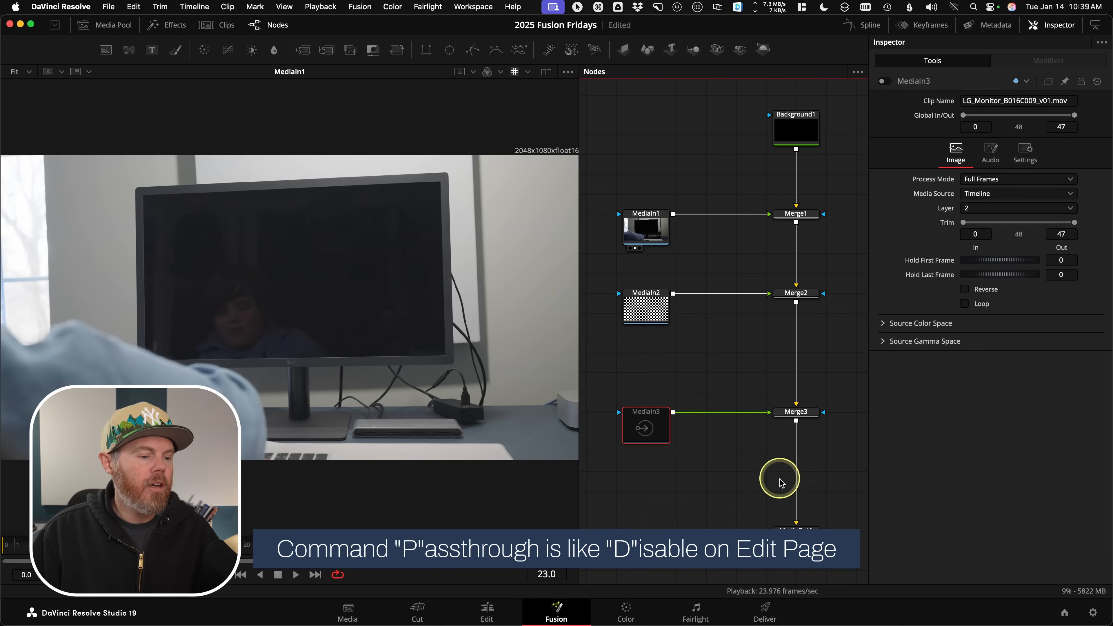
click(799, 530)
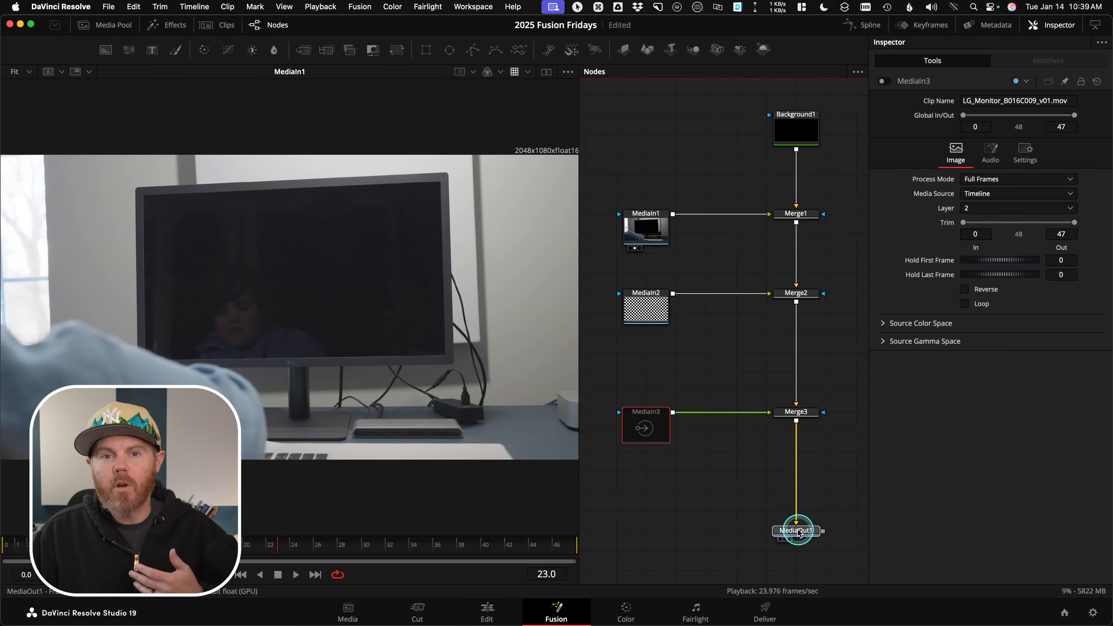
drag(797, 532, 436, 349)
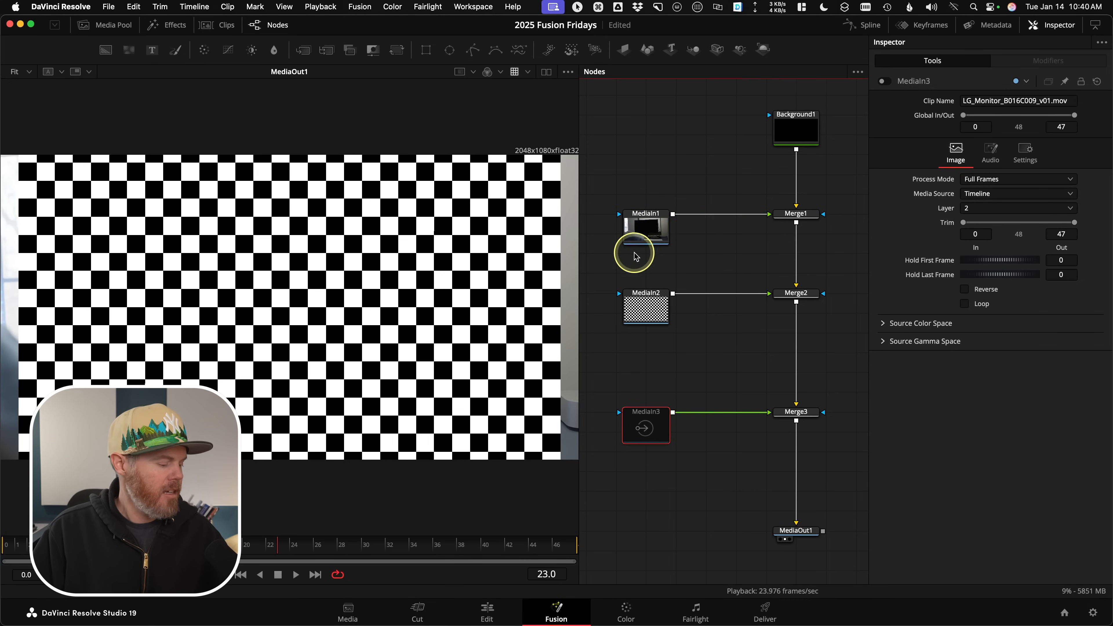
key(ctrl)
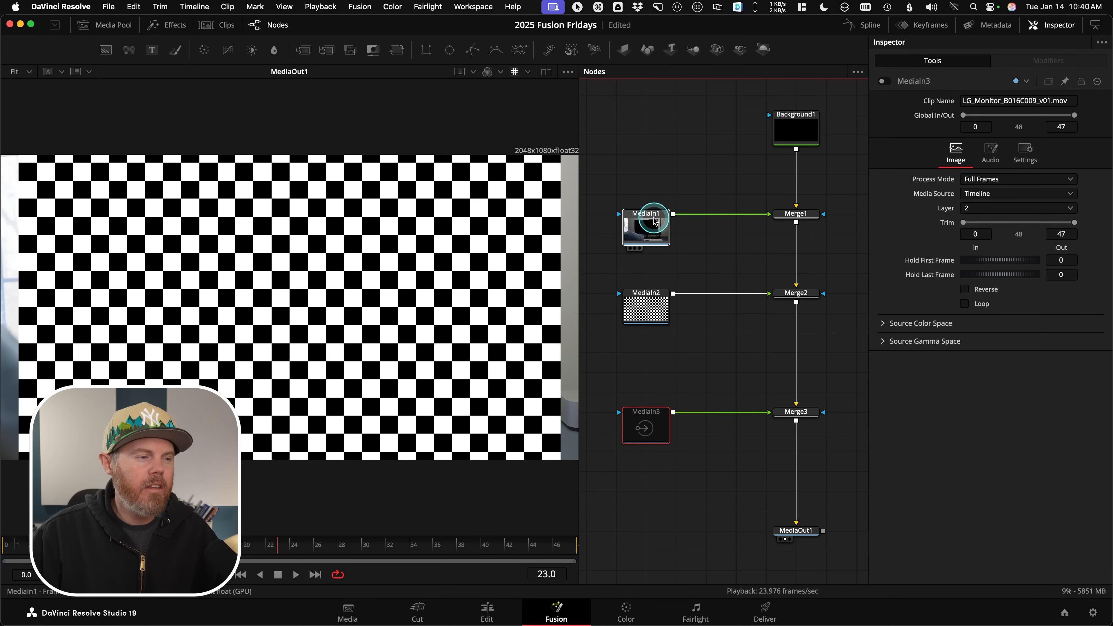
drag(651, 220, 378, 209)
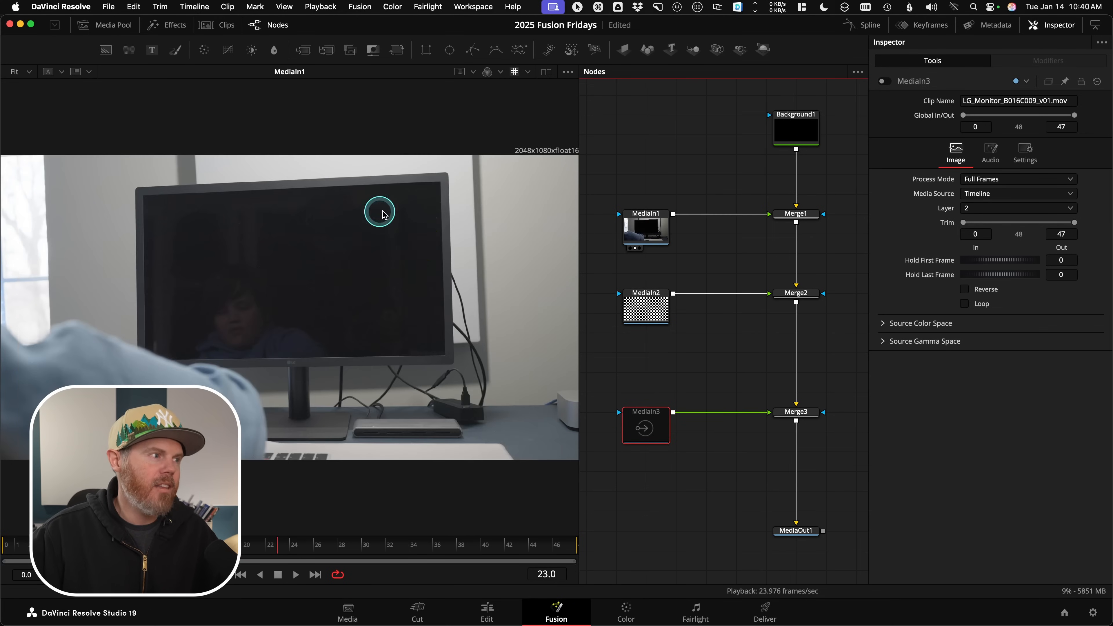
key(ctrl)
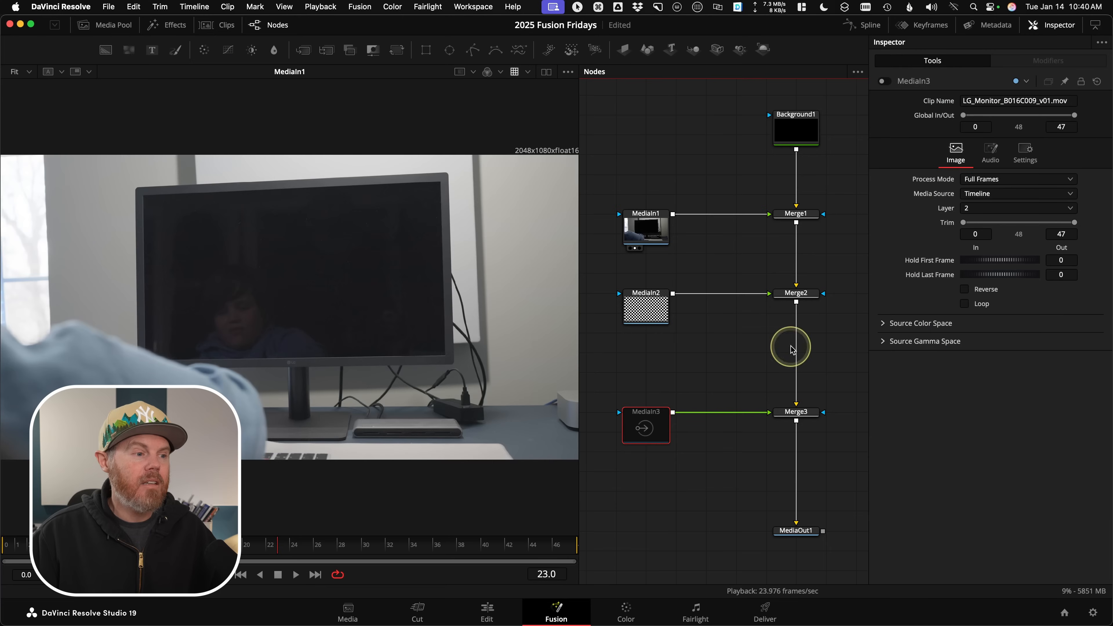
- Move the MediaIn1 node farther from Merge1 to make room for another node between them
click(635, 226)
key(ctrl)
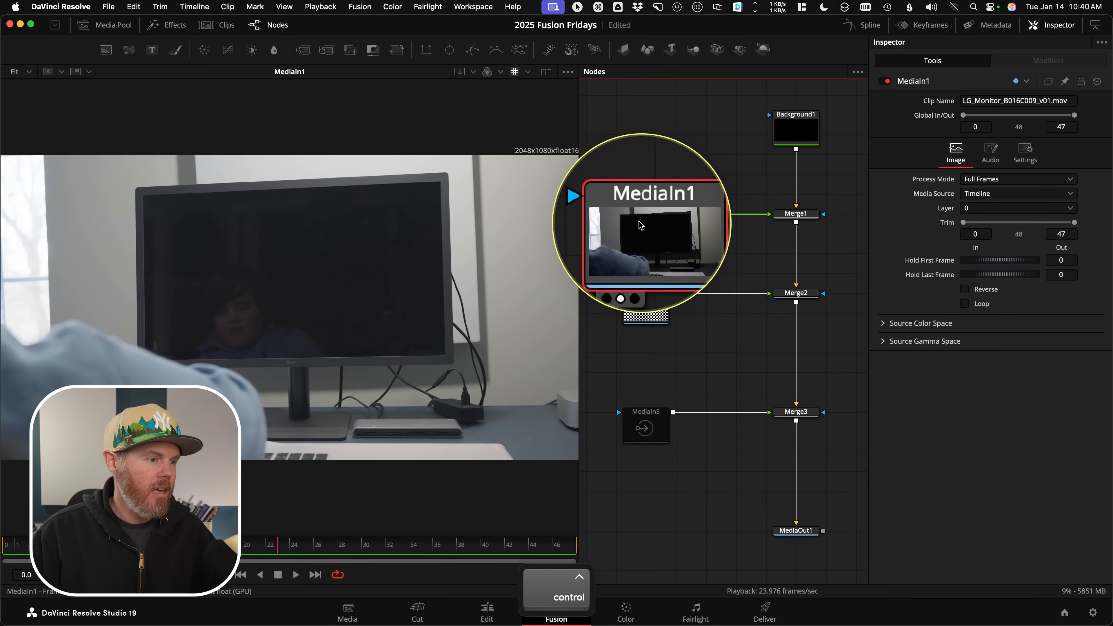
drag(652, 229, 623, 230)
drag(675, 263, 709, 268)
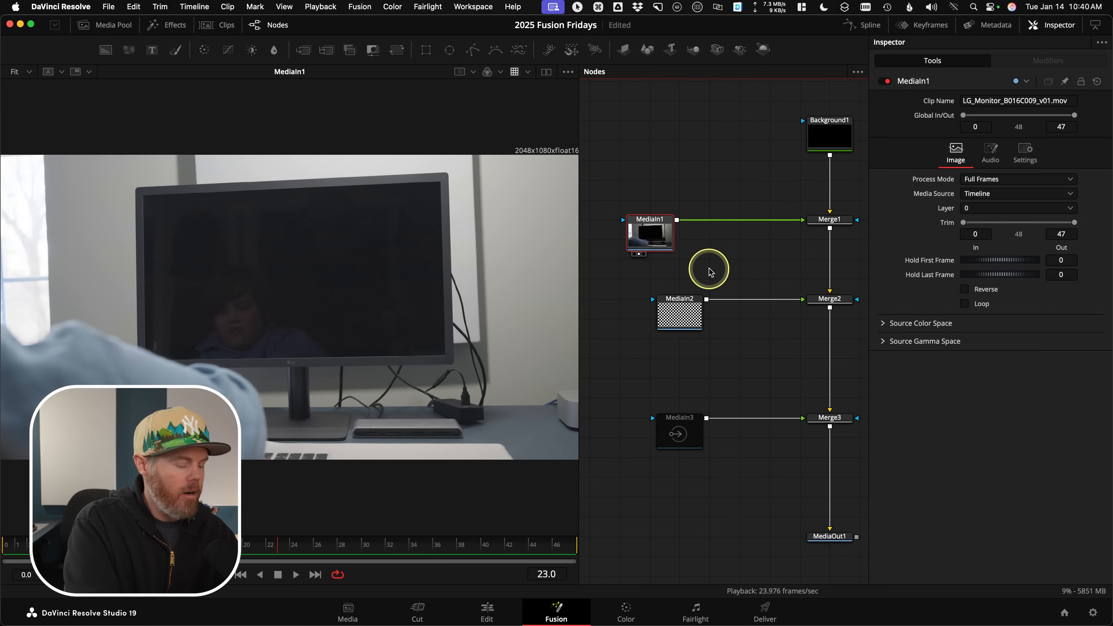
- Insert a Tracker node between MediaIn1 and Merge1, and move MediaIn1 farther away from it
key(shift+space)
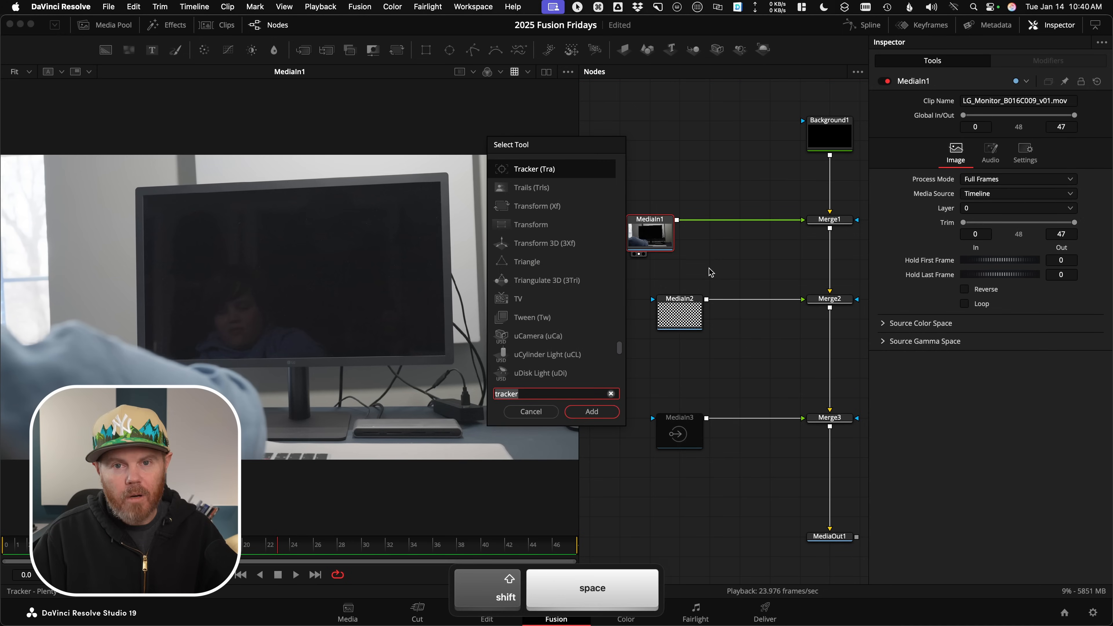
text(t)
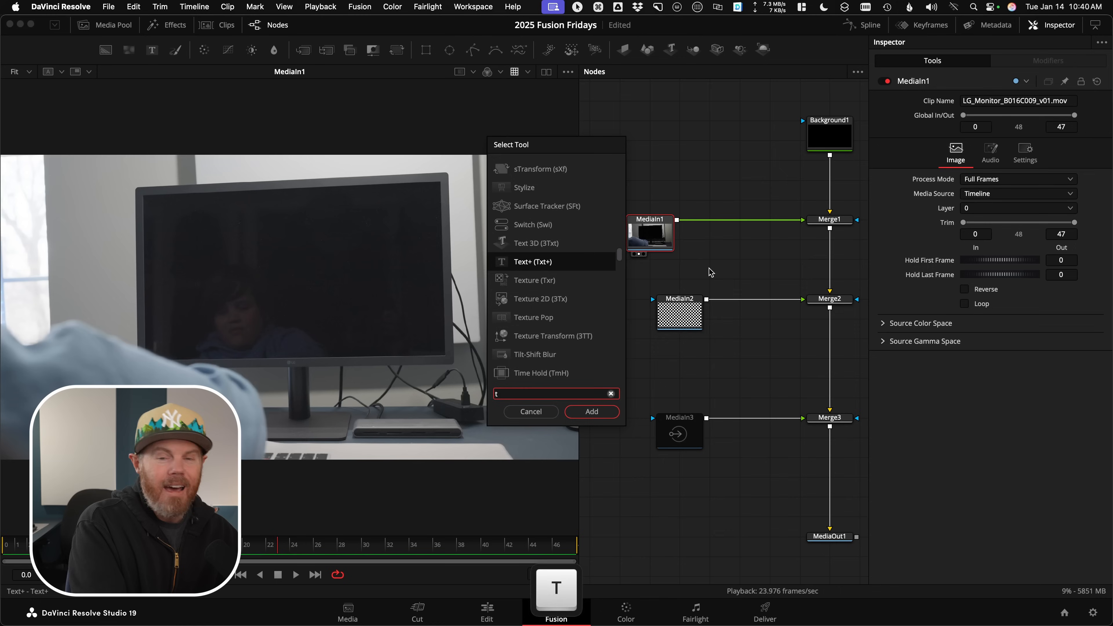
text(racke)
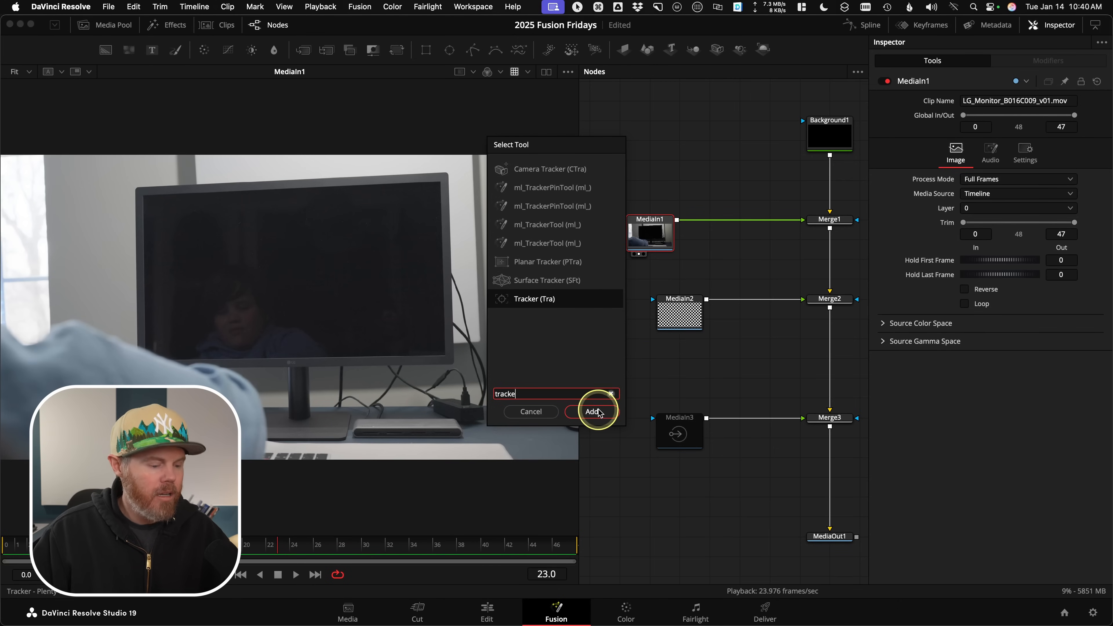
key(Return)
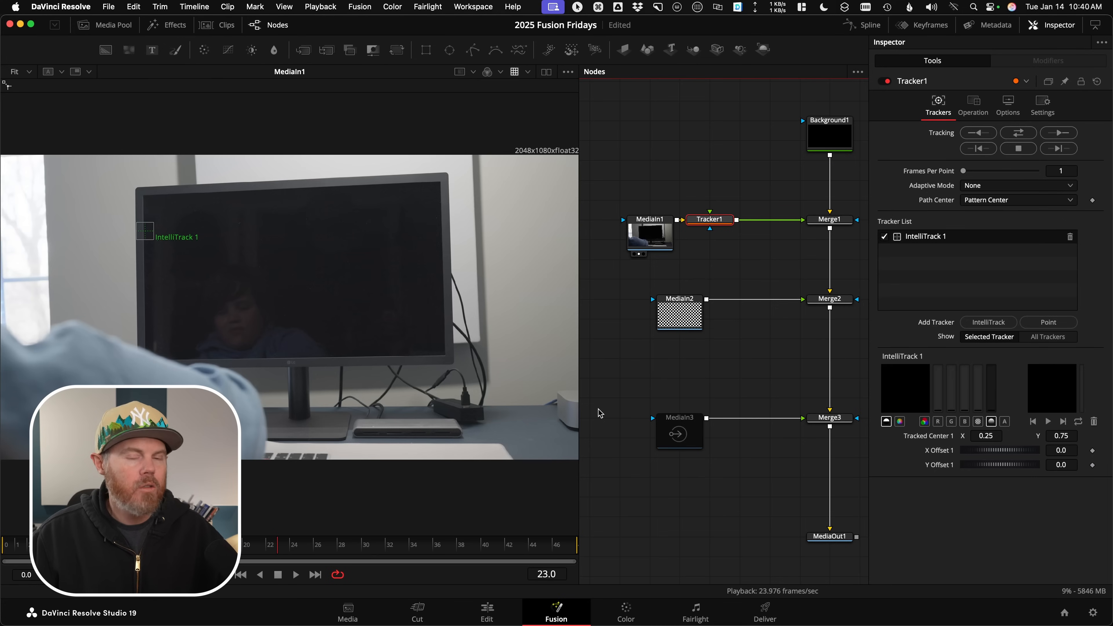
drag(656, 237, 626, 236)
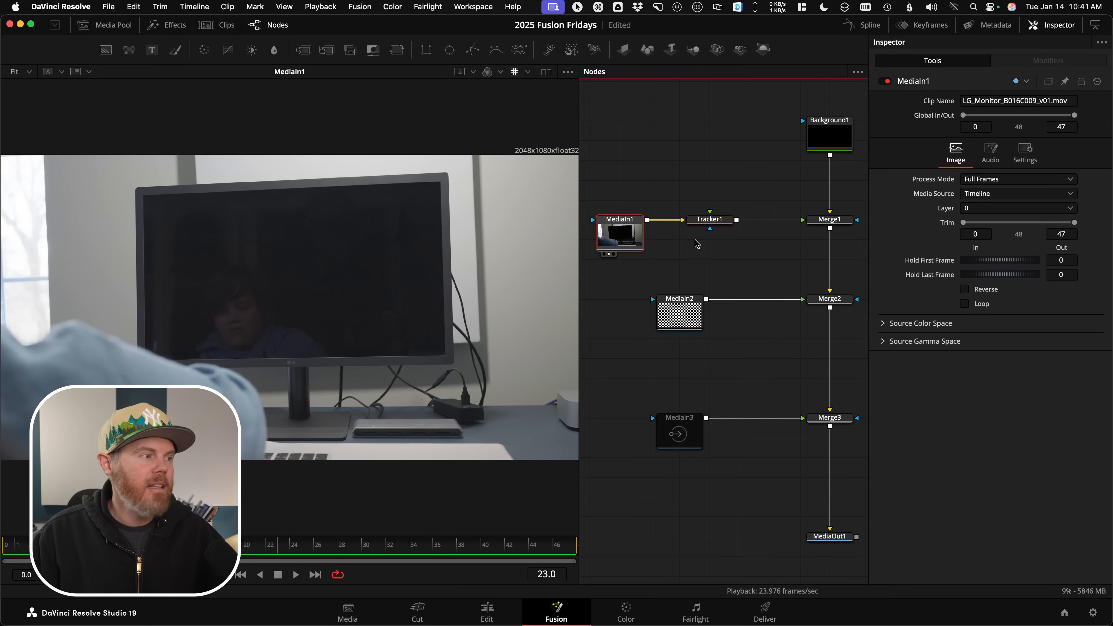
- Place IntelliTrack 1 of the Tracker1 node on the upper-left corner of the monitor's screen
click(709, 220)
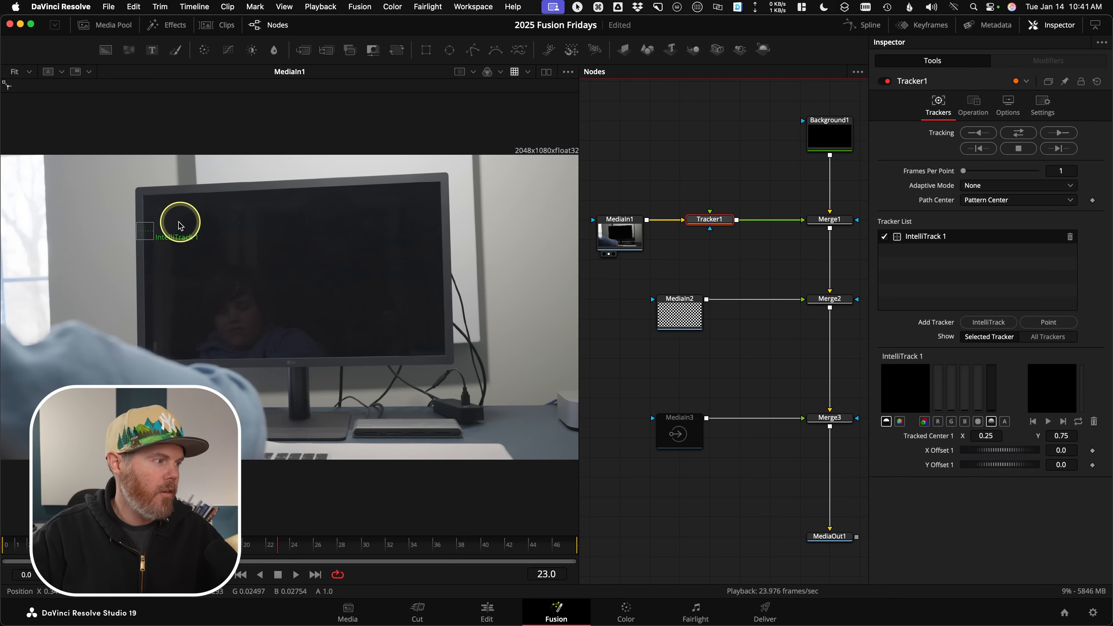
key(ctrl)
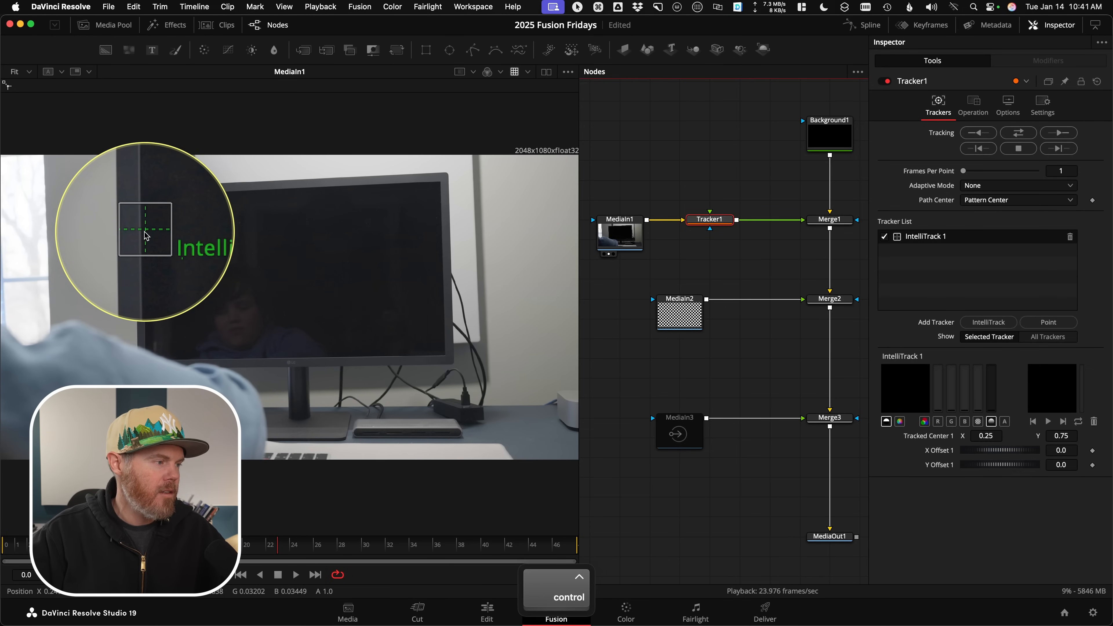
drag(145, 232, 144, 198)
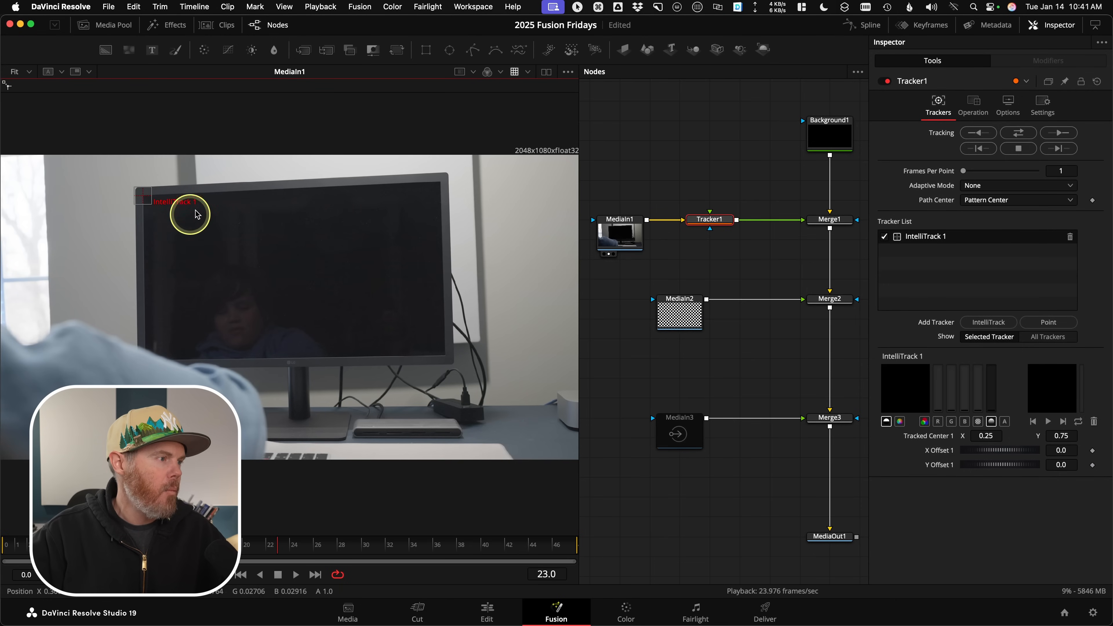
key(ctrl)
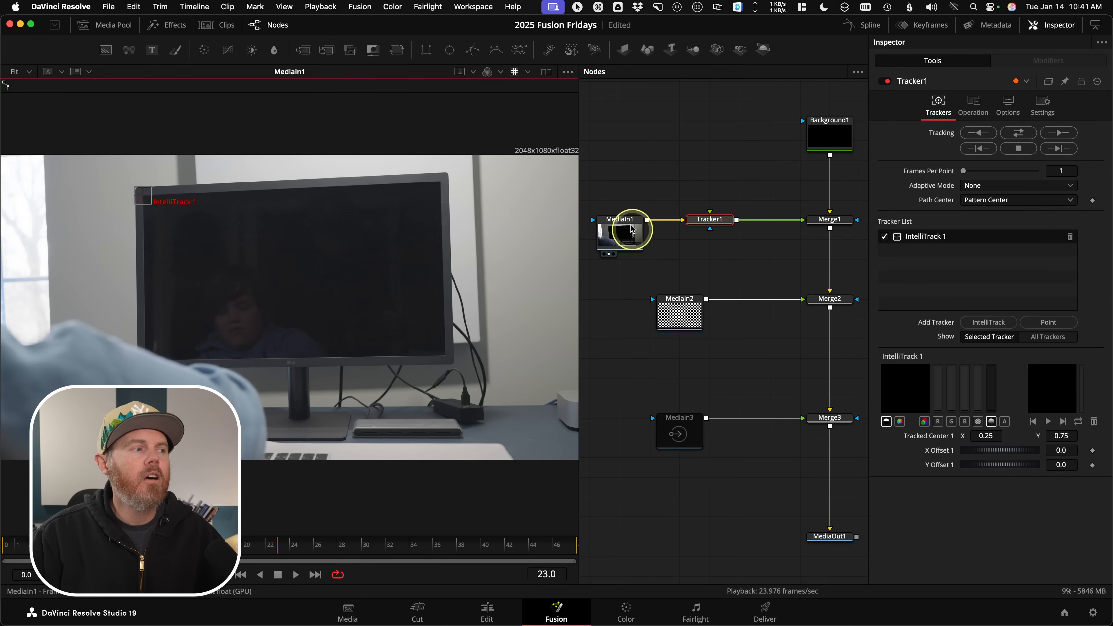
- Show the Tracker1 node's output in the viewer and frame the whole monitor
drag(707, 219, 321, 257)
key(ctrl)
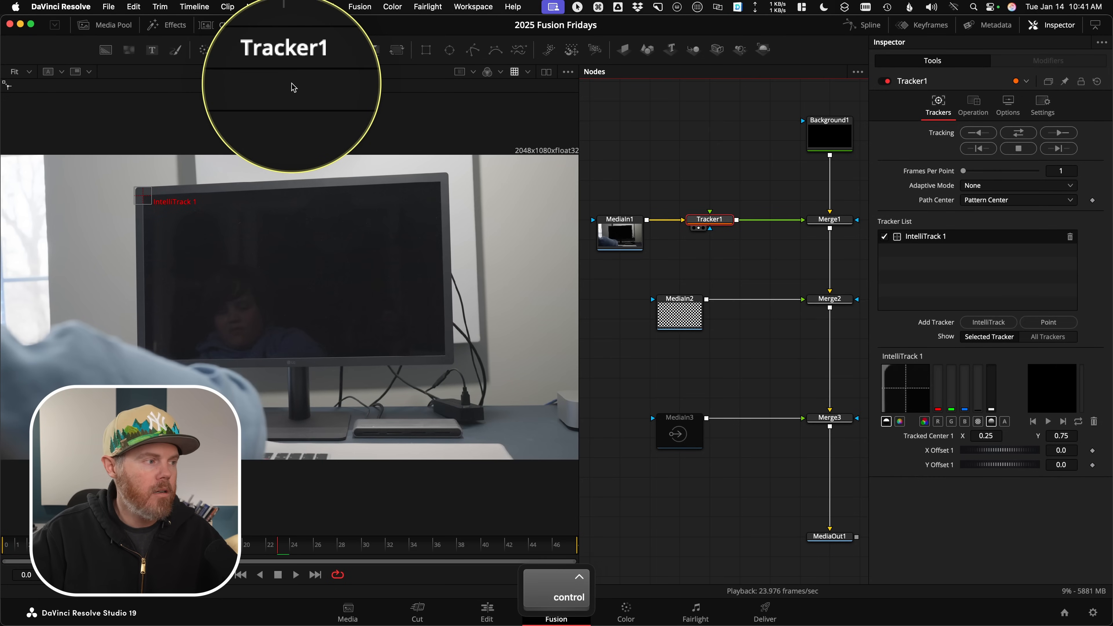
scroll(149, 209, up, 10)
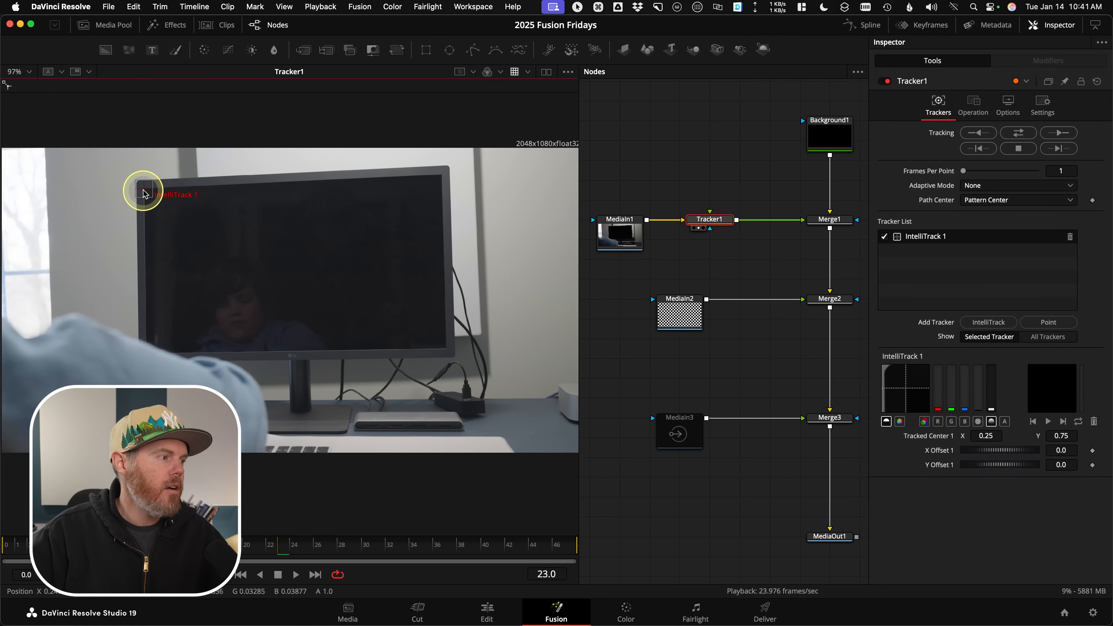
drag(218, 213, 219, 214)
scroll(369, 265, down, 10)
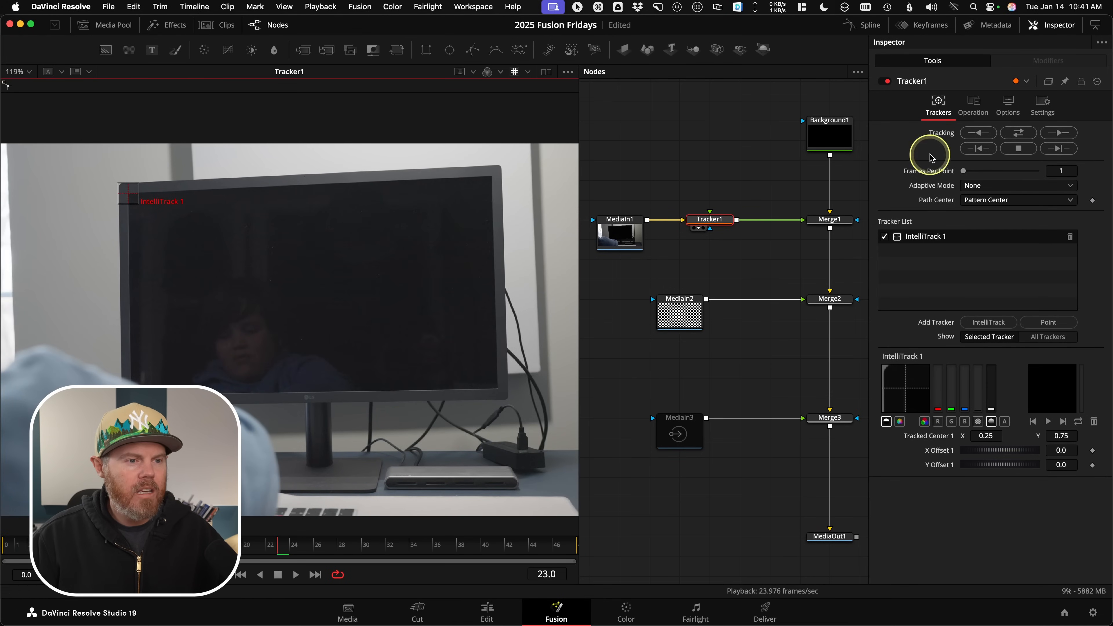
- Add two more IntelliTrack trackers and place them on the monitor screen's upper-right and lower-right corners
click(993, 323)
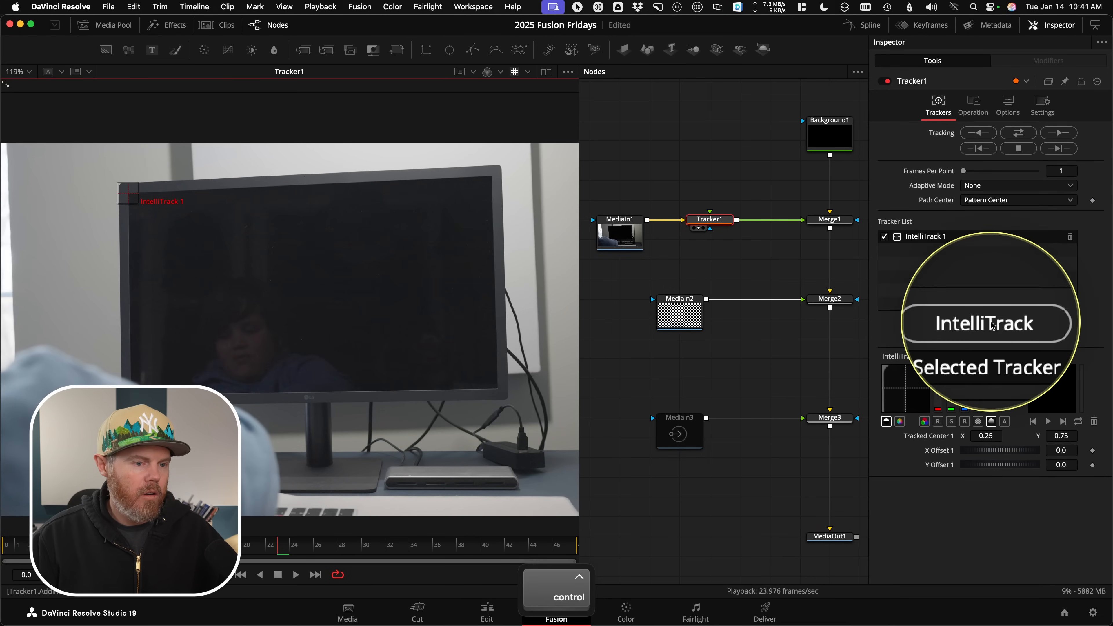
drag(503, 244, 490, 177)
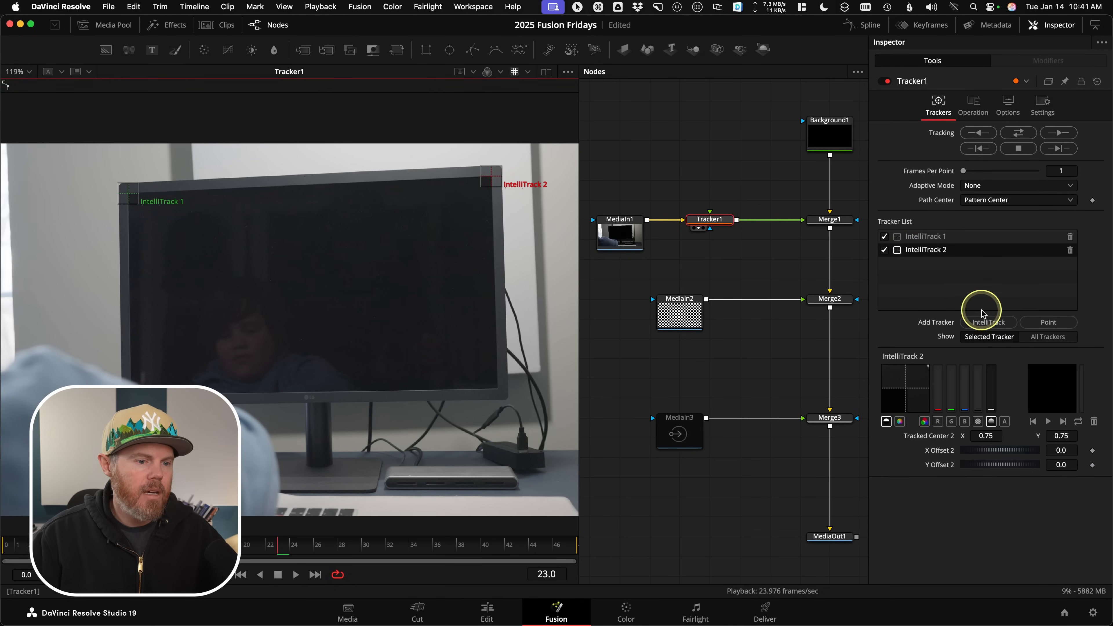
click(977, 323)
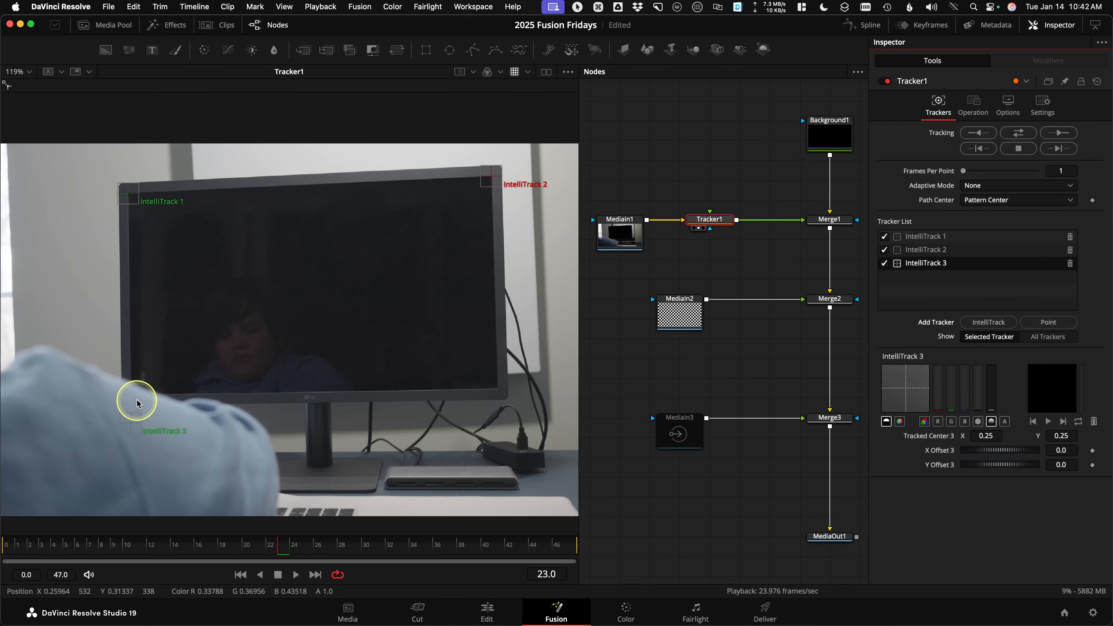
drag(130, 423, 496, 356)
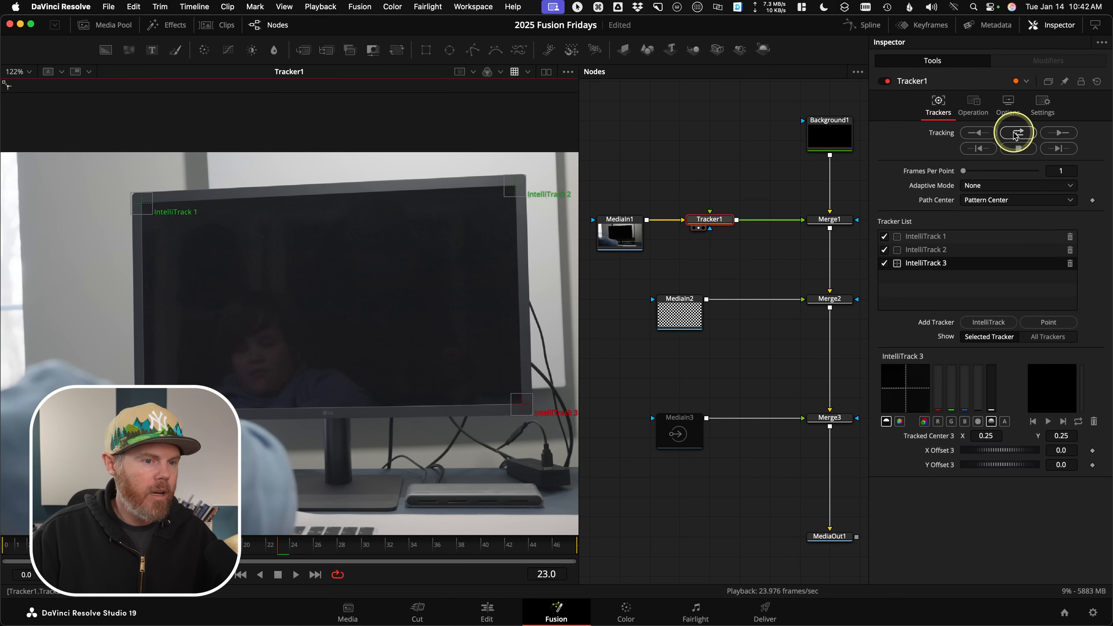
- Track the three corners forward then reverse, and inspect the track at the monitor's upper-right corner
key(ctrl)
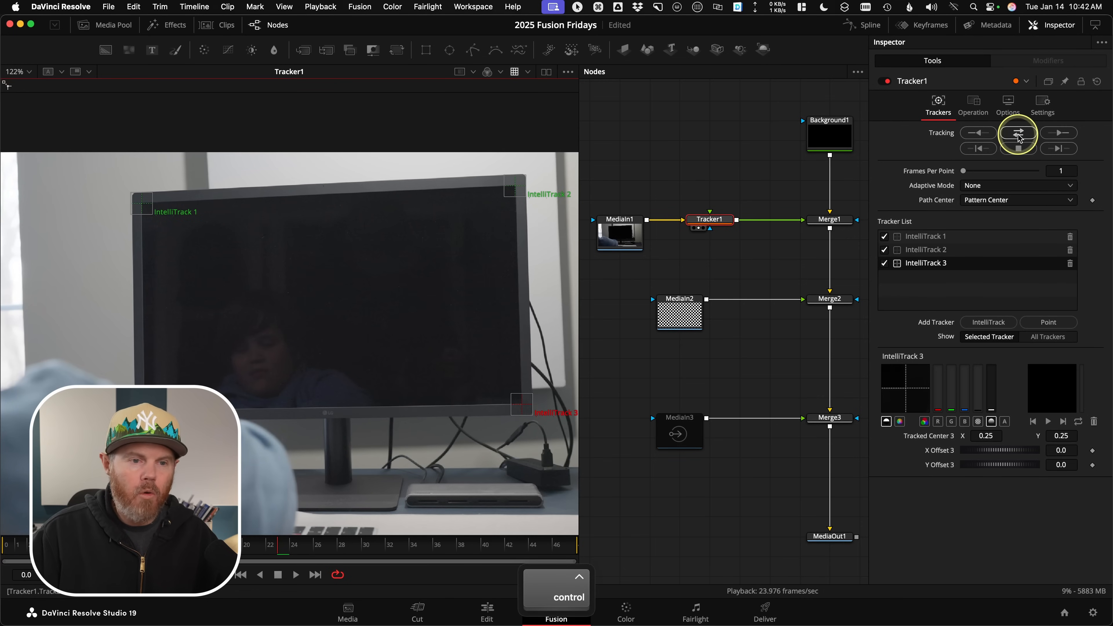
click(1018, 133)
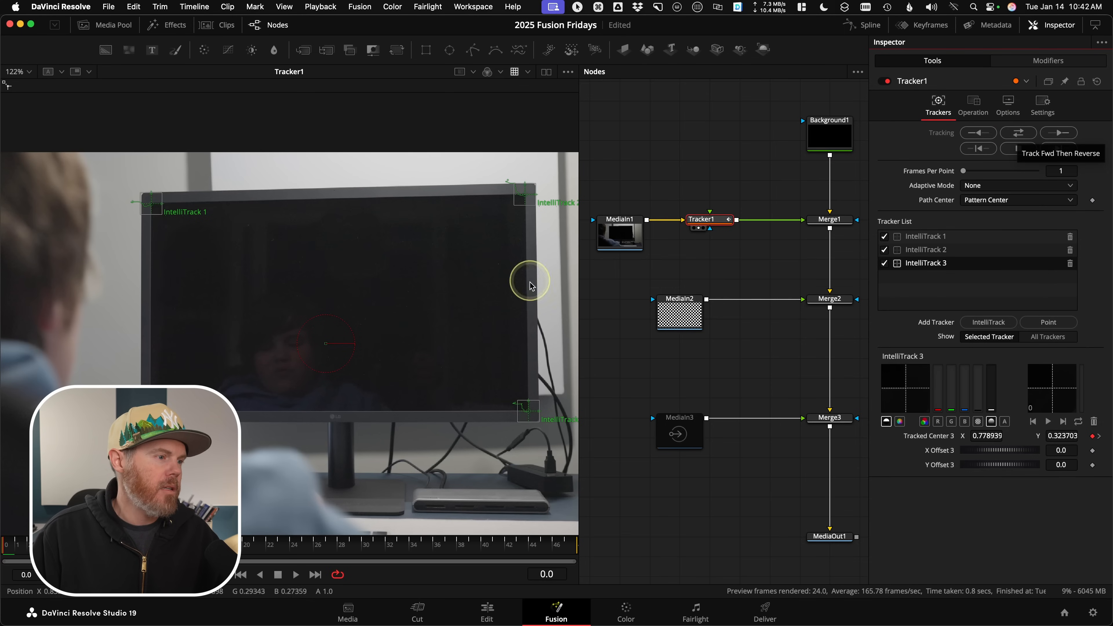
scroll(517, 188, up, 5)
scroll(533, 207, up, 2)
drag(289, 533, 243, 530)
scroll(344, 360, down, 4)
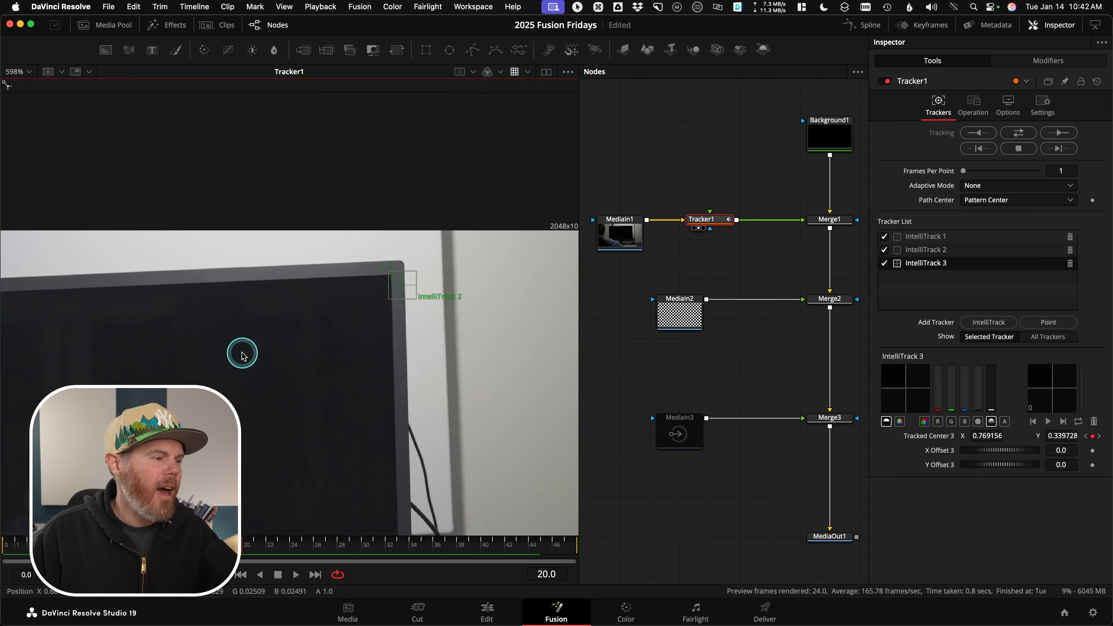
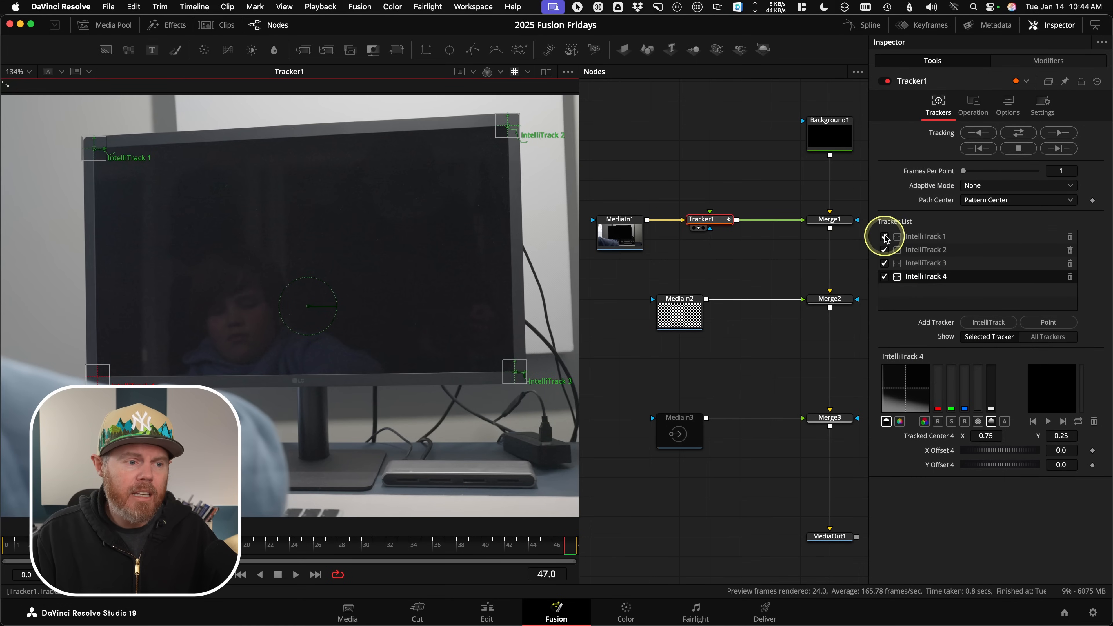
- Suspend IntelliTrack 1, 2 and 3 so that only IntelliTrack 4 stays active
click(885, 237)
key(ctrl)
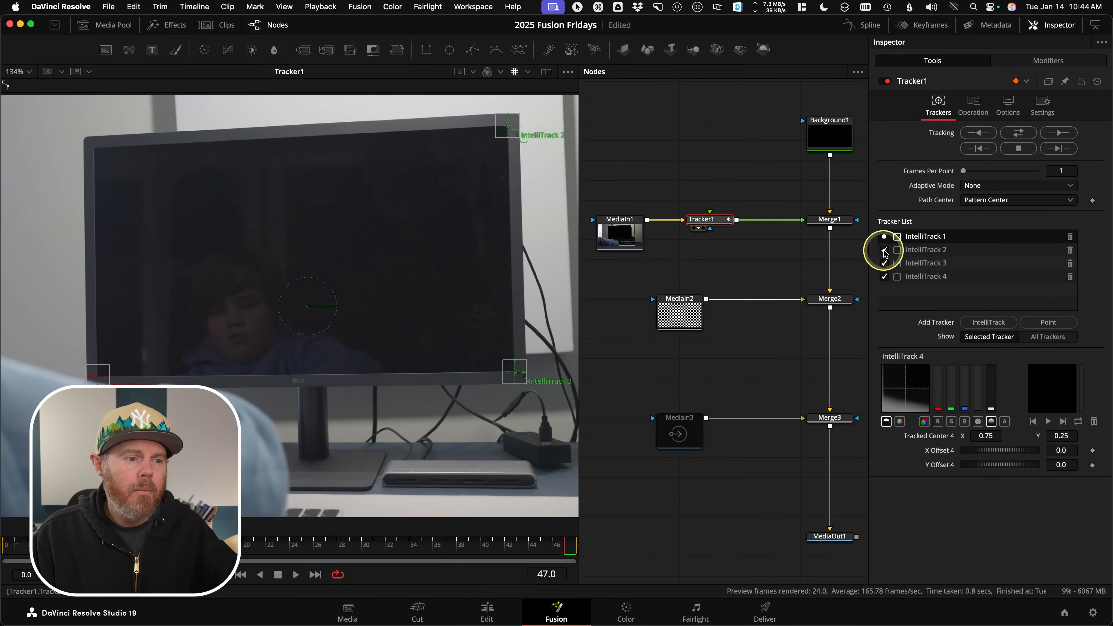
click(885, 265)
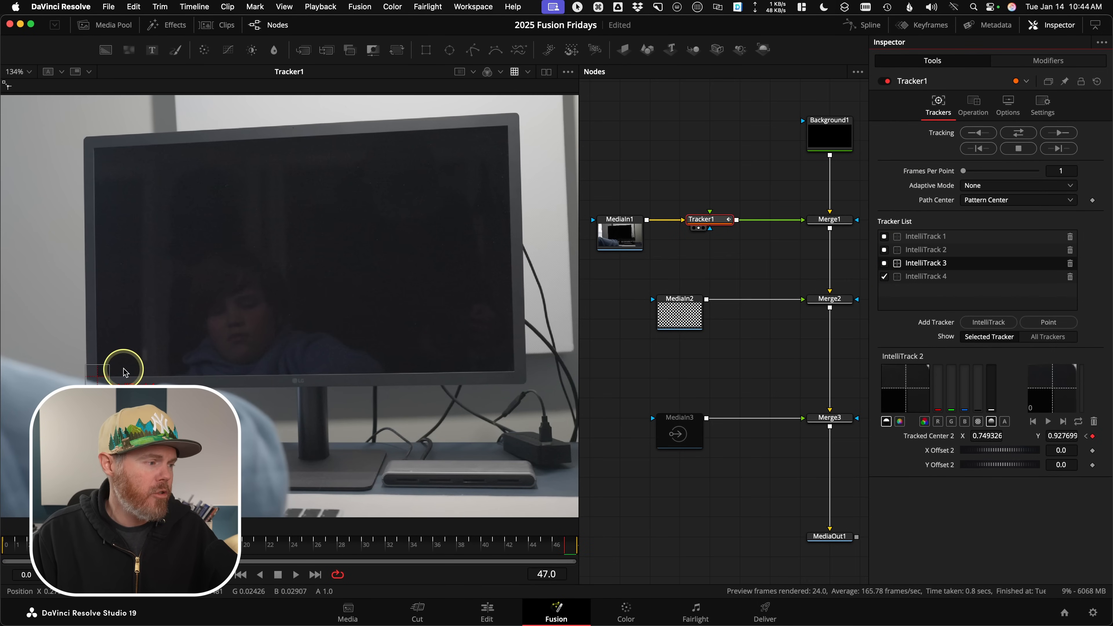
- Track IntelliTrack 4 on the monitor's lower-left corner in reverse, one frame at a time, from frame 47 to frame 31
scroll(98, 379, up, 5)
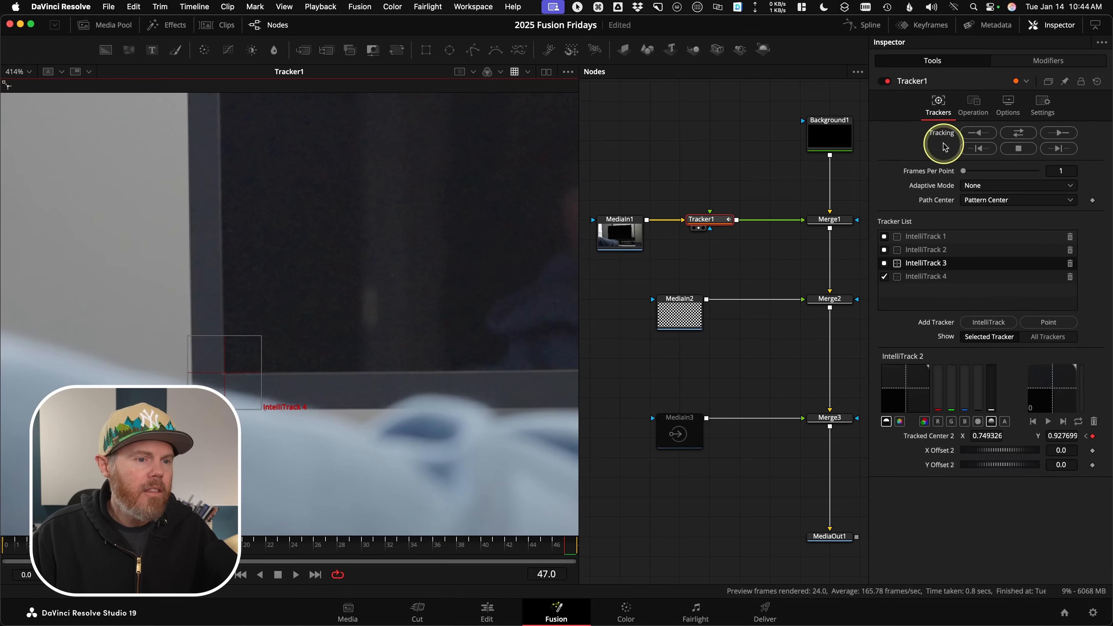
key(ctrl)
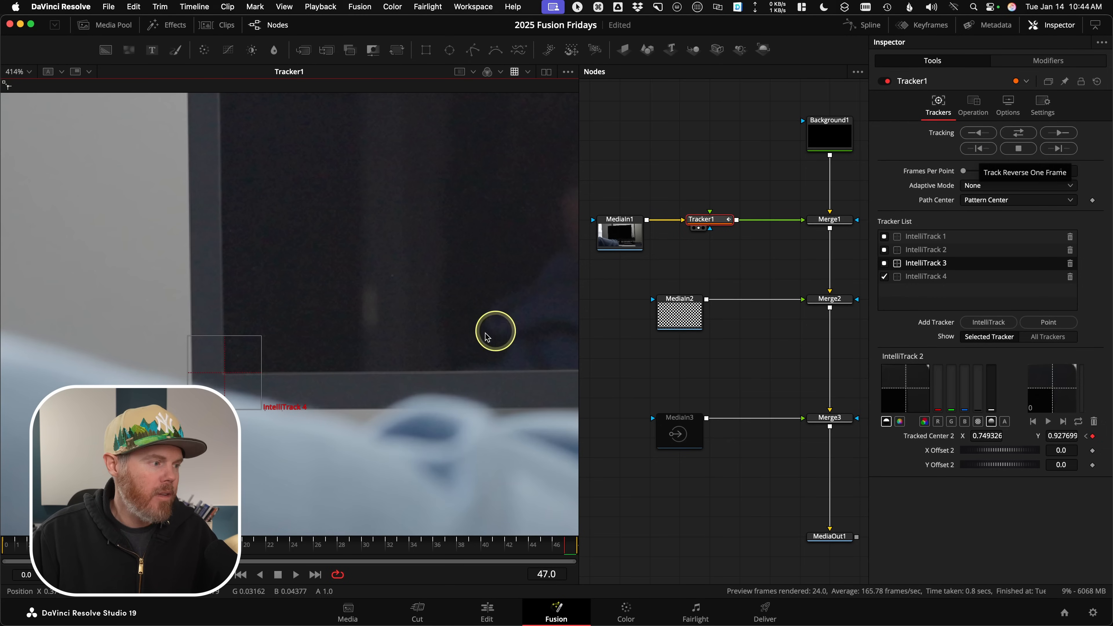
scroll(566, 314, up, 5)
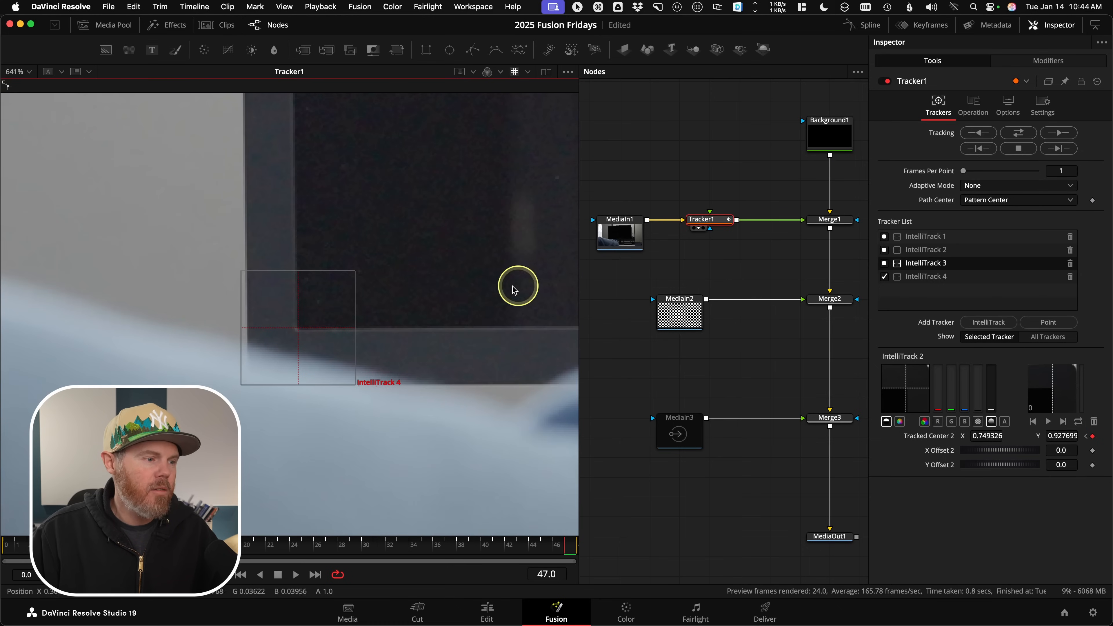
scroll(559, 283, down, 2)
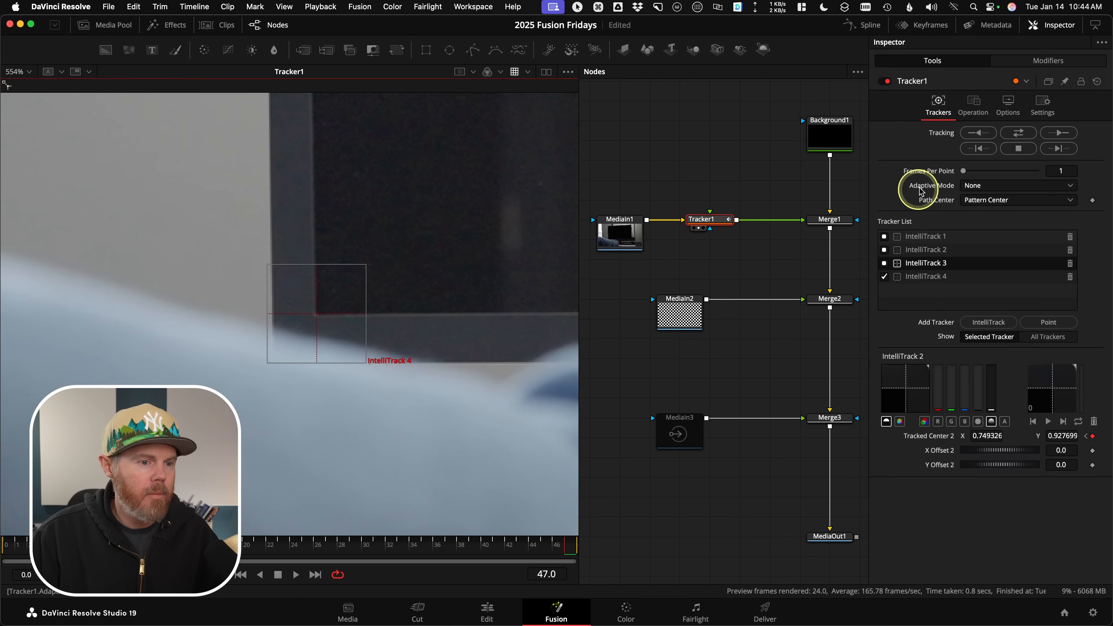
click(986, 154)
click(983, 152)
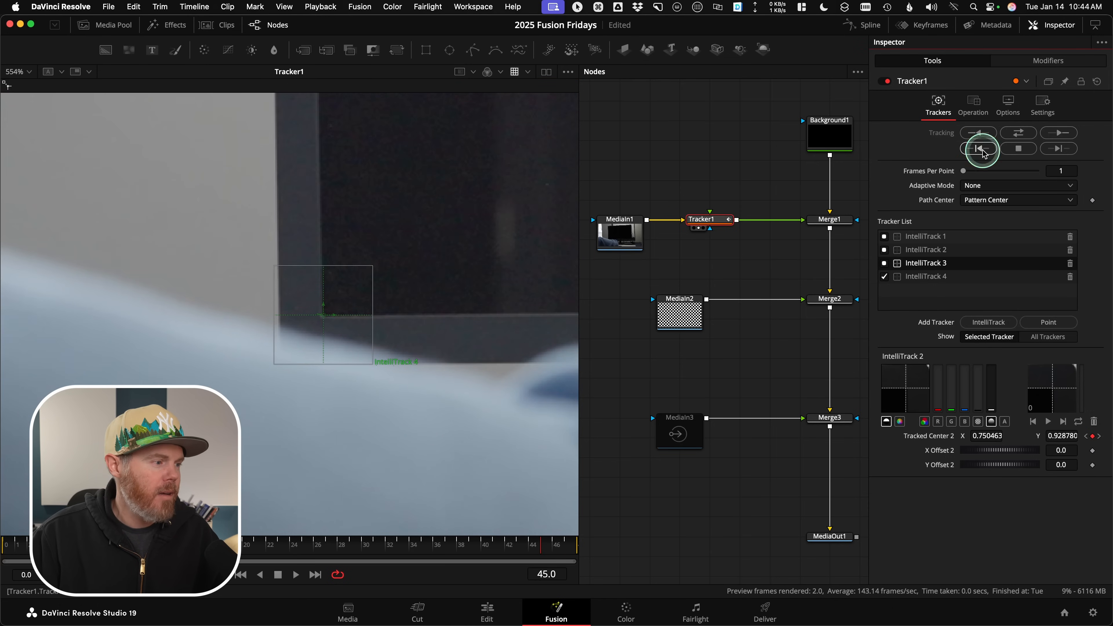
click(983, 152)
click(983, 153)
click(983, 153)
click(983, 153)
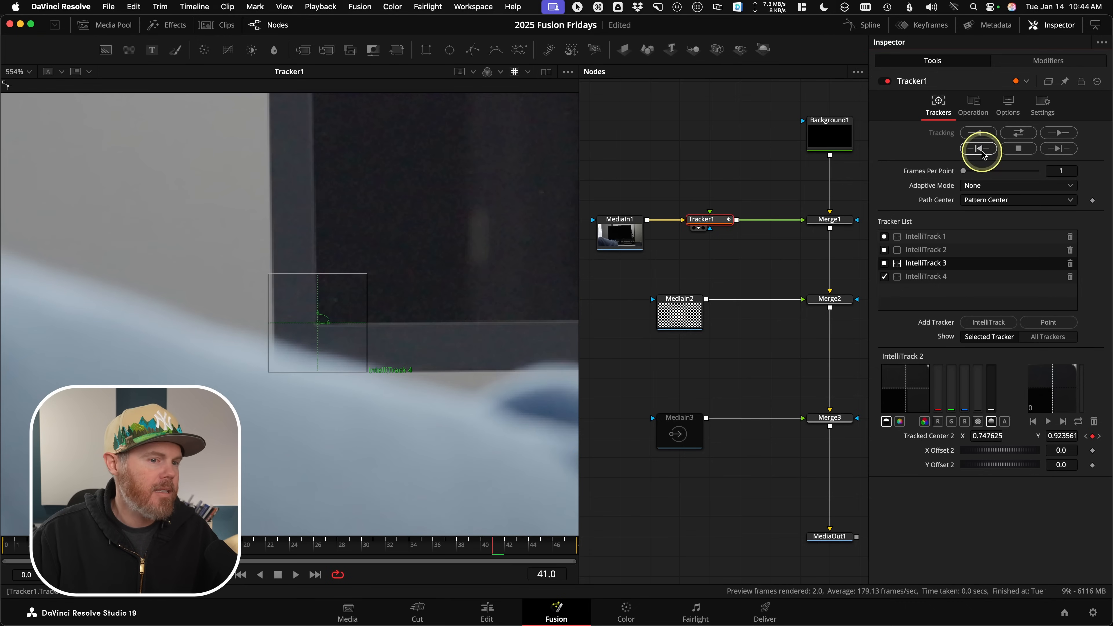
click(983, 153)
click(982, 153)
click(983, 153)
click(984, 152)
click(984, 153)
click(984, 153)
click(984, 153)
click(984, 153)
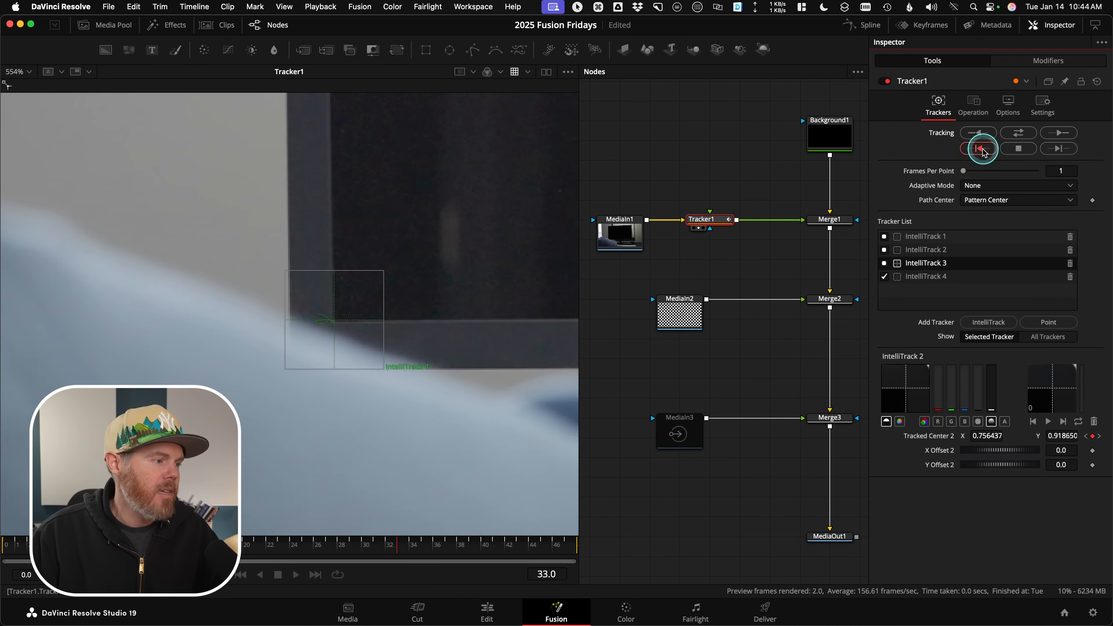
click(983, 152)
click(983, 154)
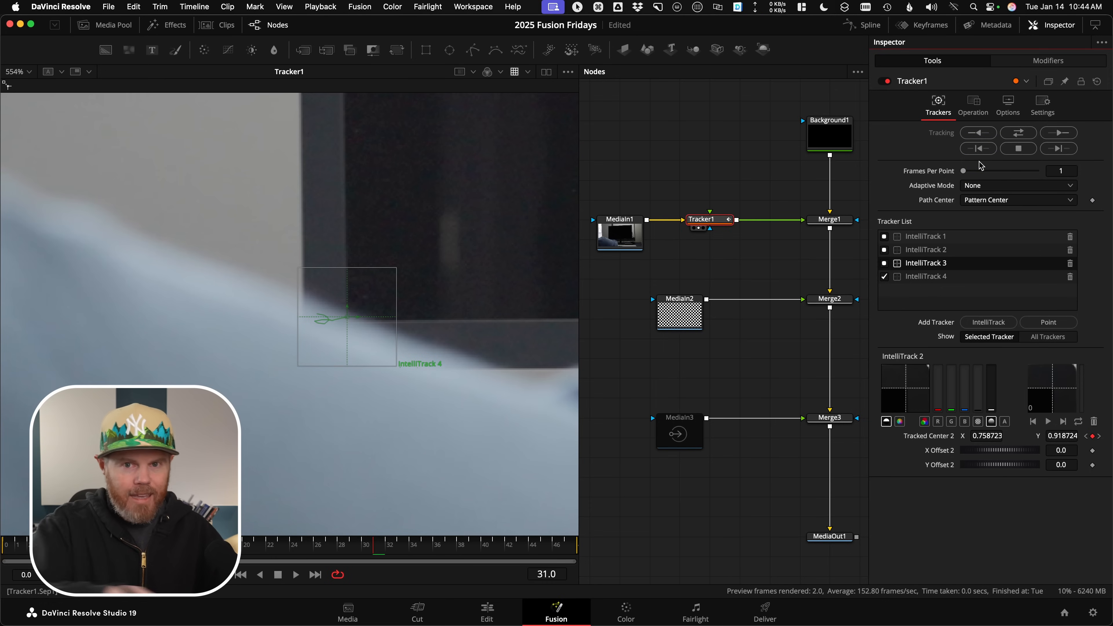
- Step back and forth through the frames around 33 to examine how well IntelliTrack 4 follows the monitor's lower-left corner
key(bracketright)
key(bracketleft)
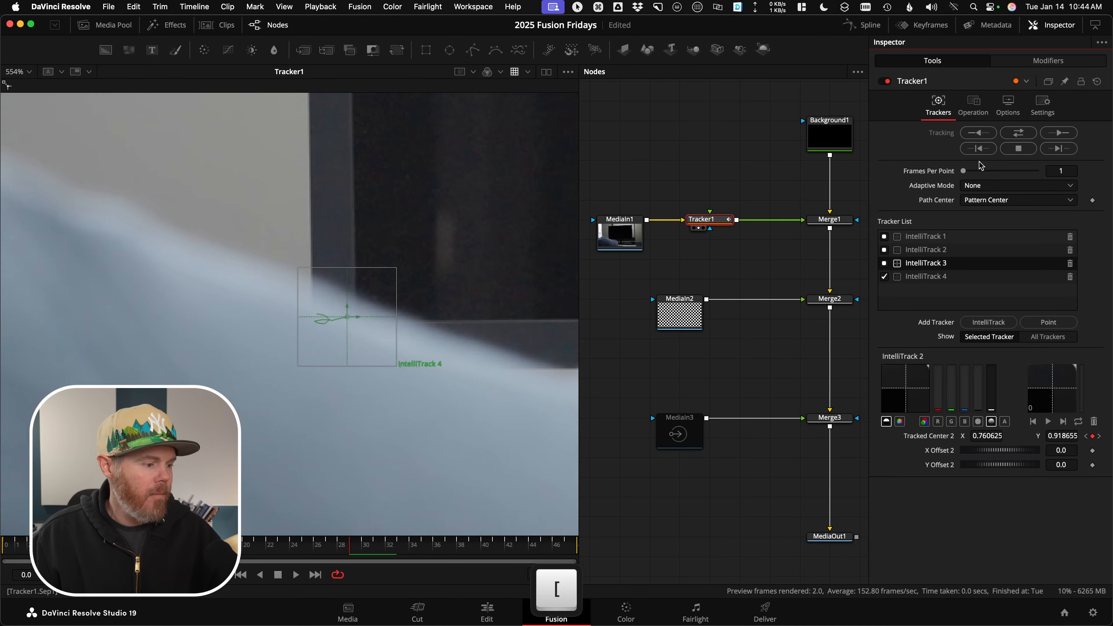
key(bracketright)
key(bracketright)
key(bracketright)
key(bracketleft)
key(bracketleft)
key(bracketleft)
key(bracketright)
key(bracketright)
key(bracketleft)
key(bracketleft)
key(bracketright)
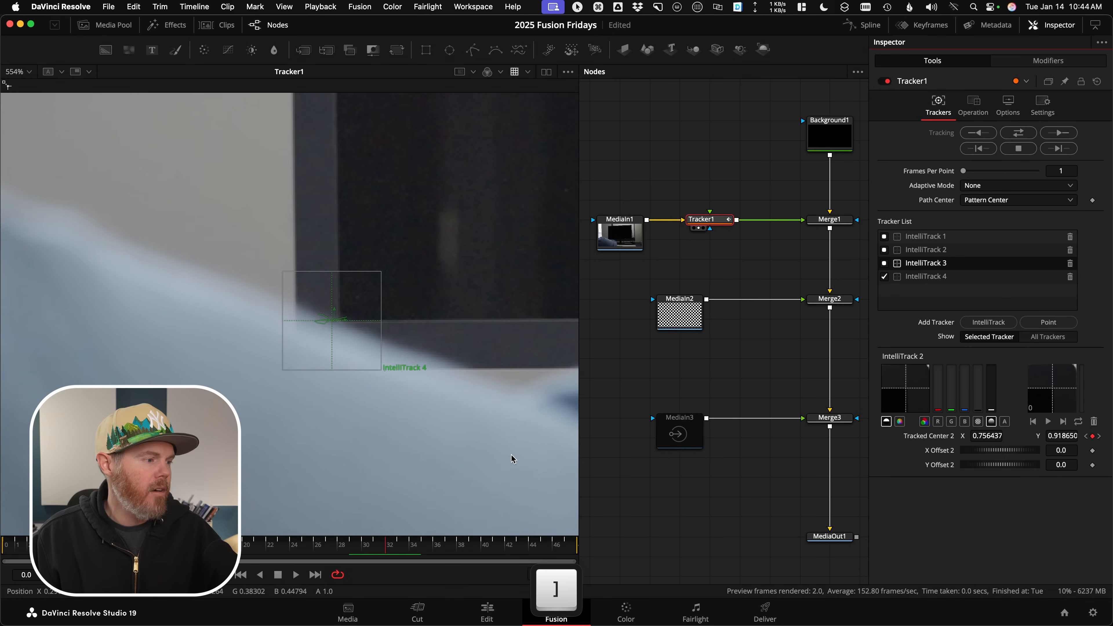
key(bracketright)
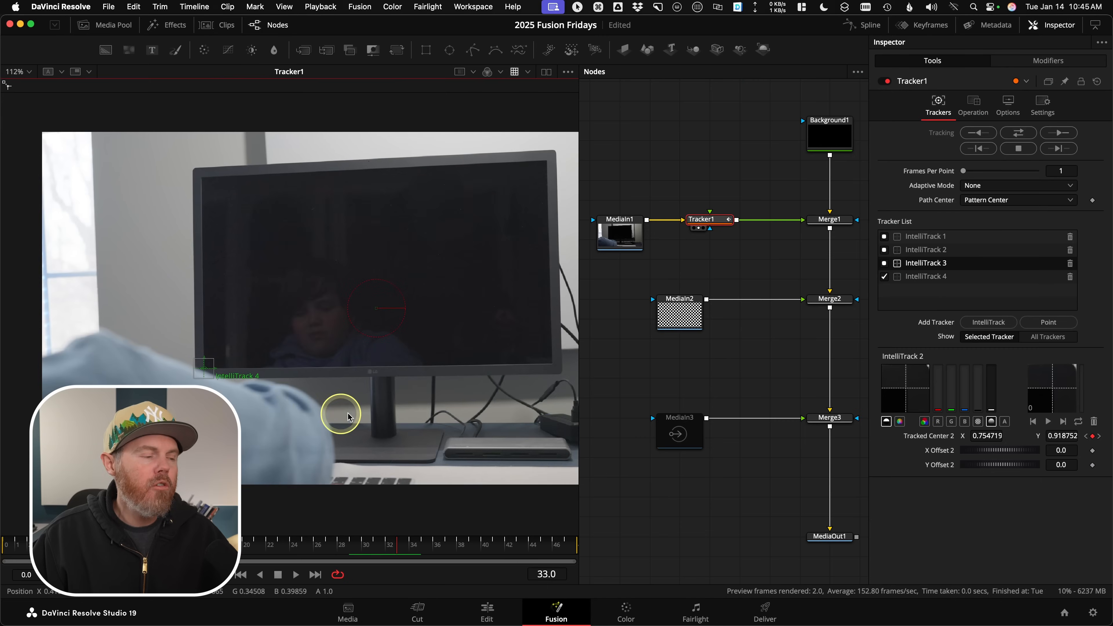
- Set the path center of IntelliTrack 4 to Track Center (Append)
scroll(392, 368, up, 6)
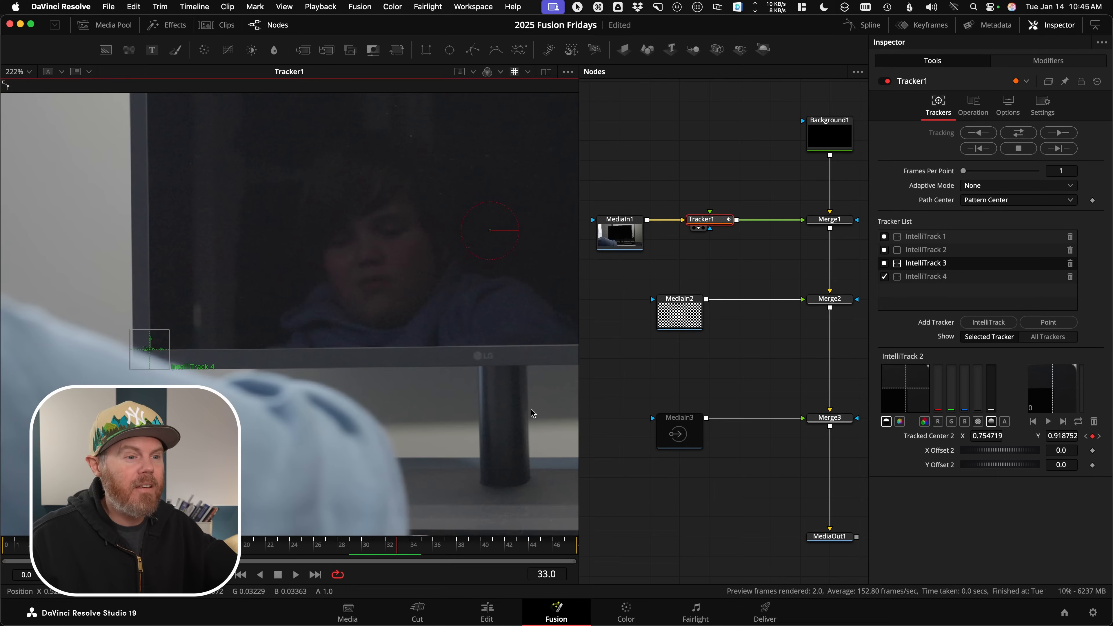
key(ctrl)
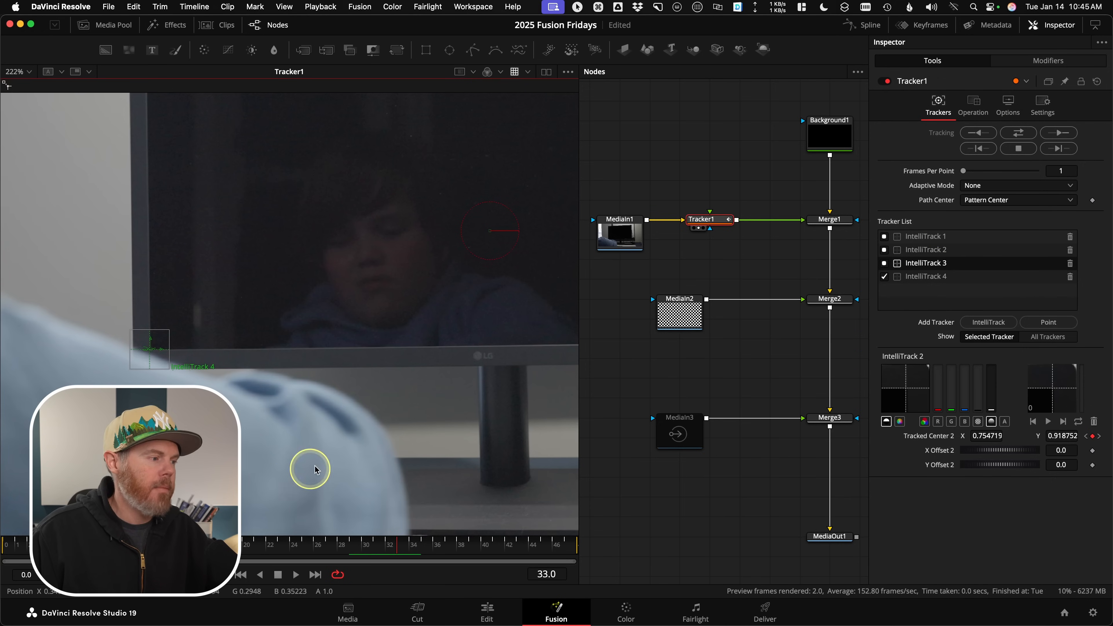
click(924, 277)
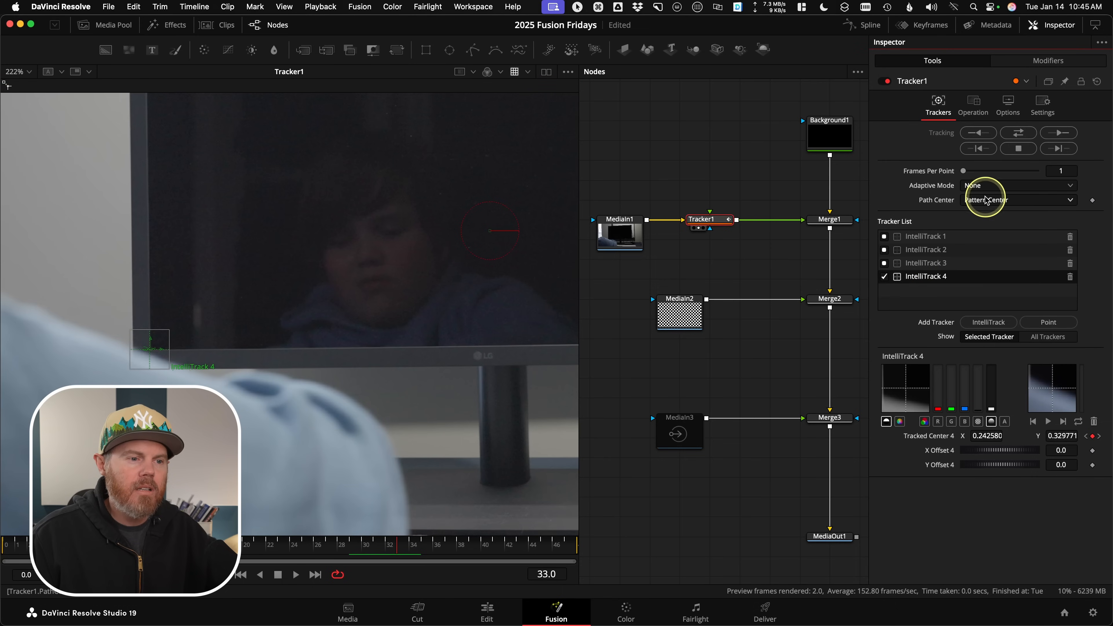
key(ctrl)
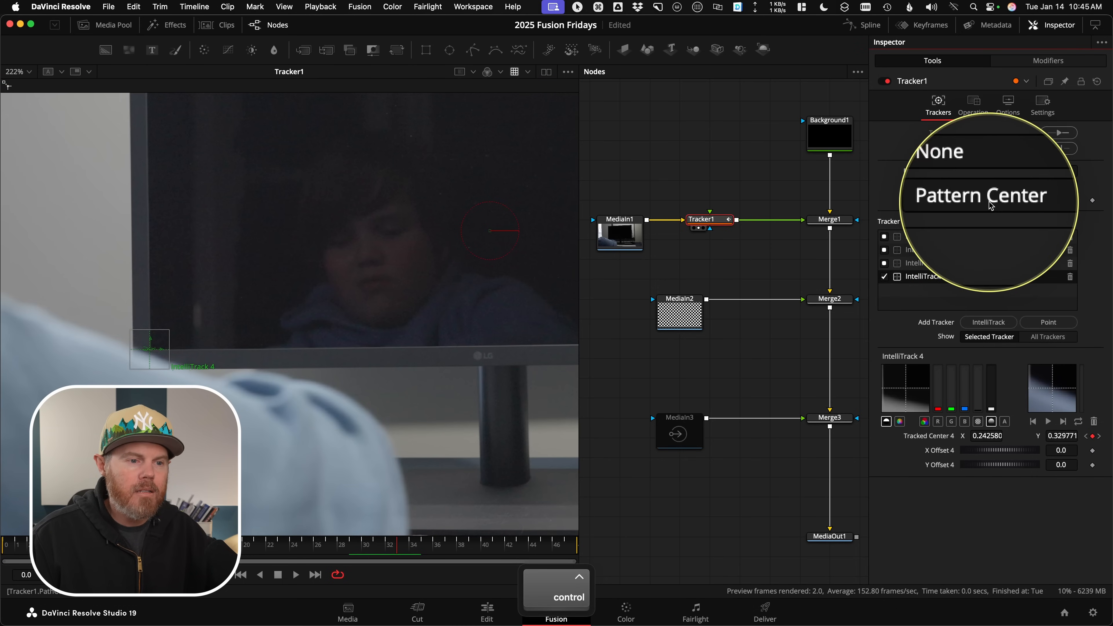
click(1001, 201)
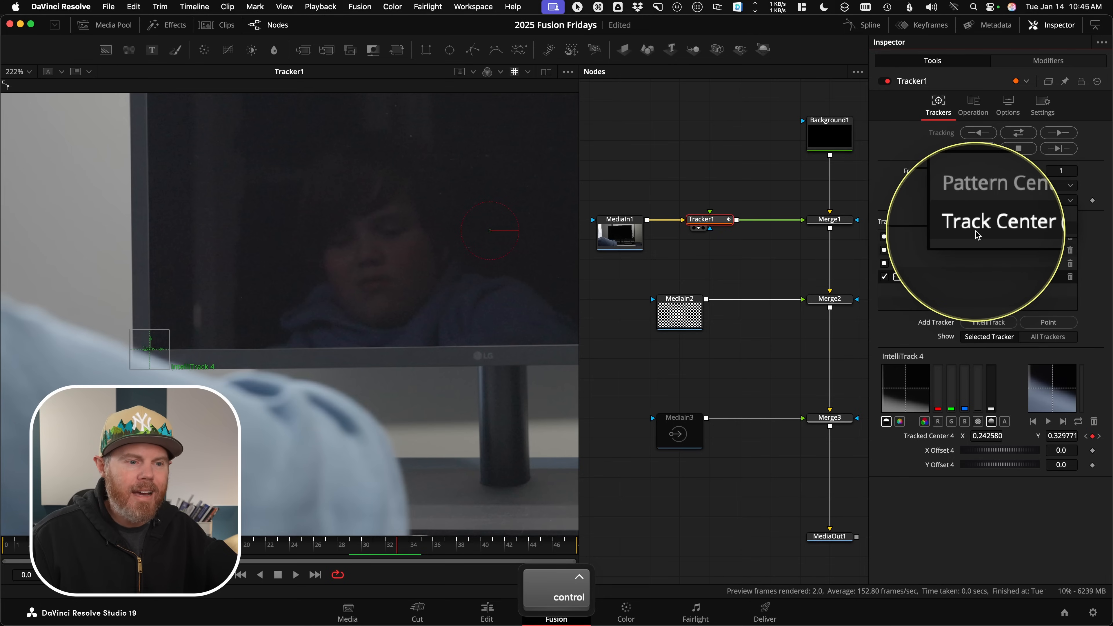
click(1015, 237)
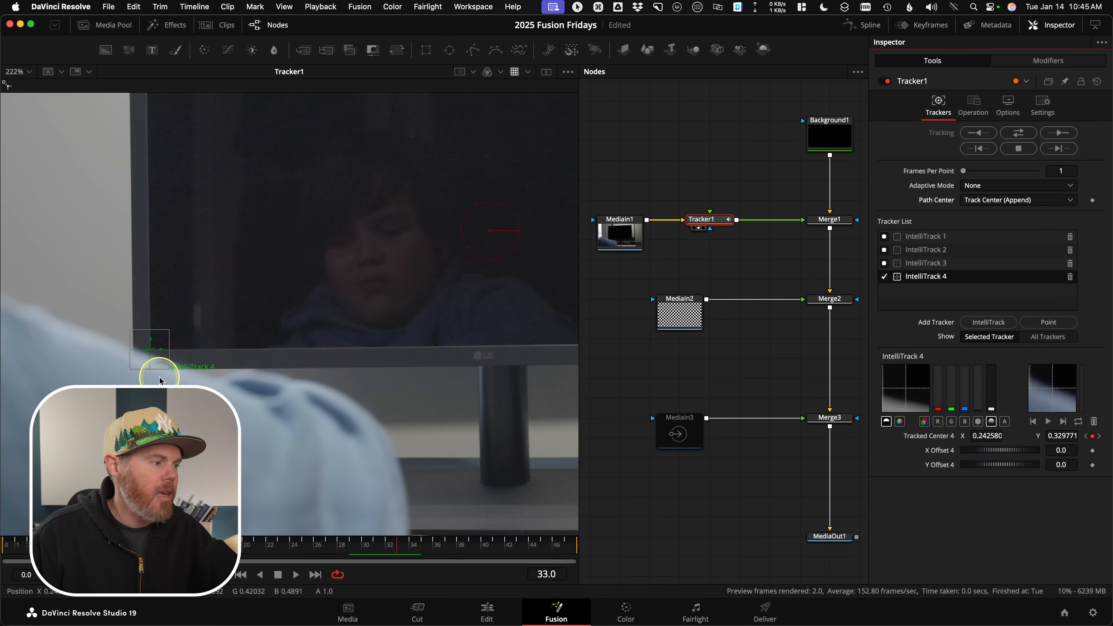
- Move the IntelliTrack 4 pattern box from the occluded lower-left corner onto the LG logo on the monitor's bottom bezel
drag(152, 370, 496, 376)
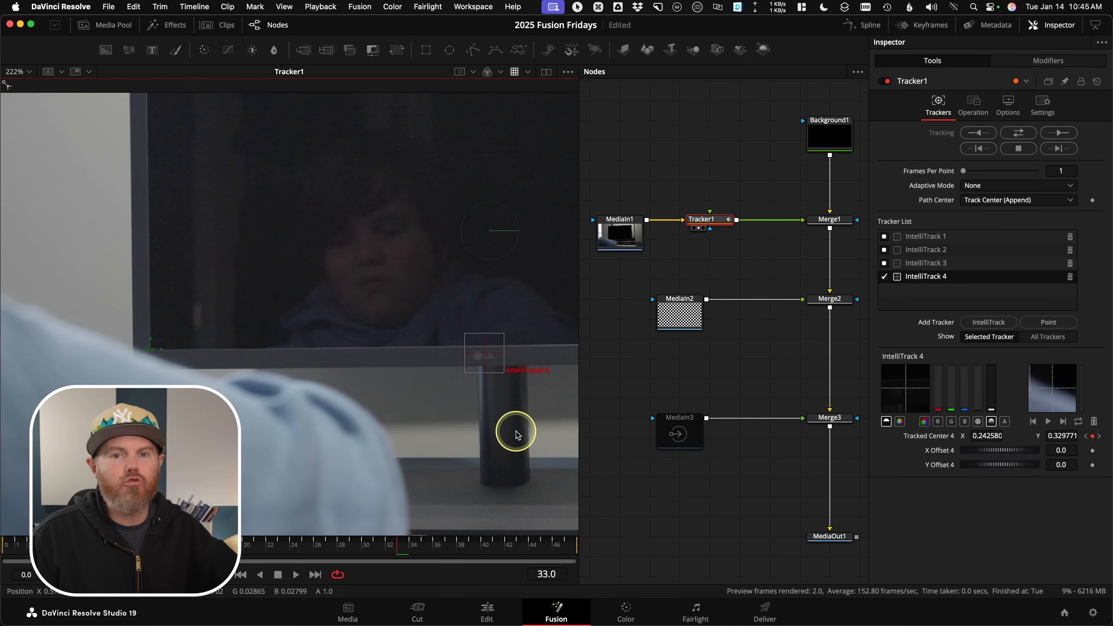
scroll(459, 367, up, 10)
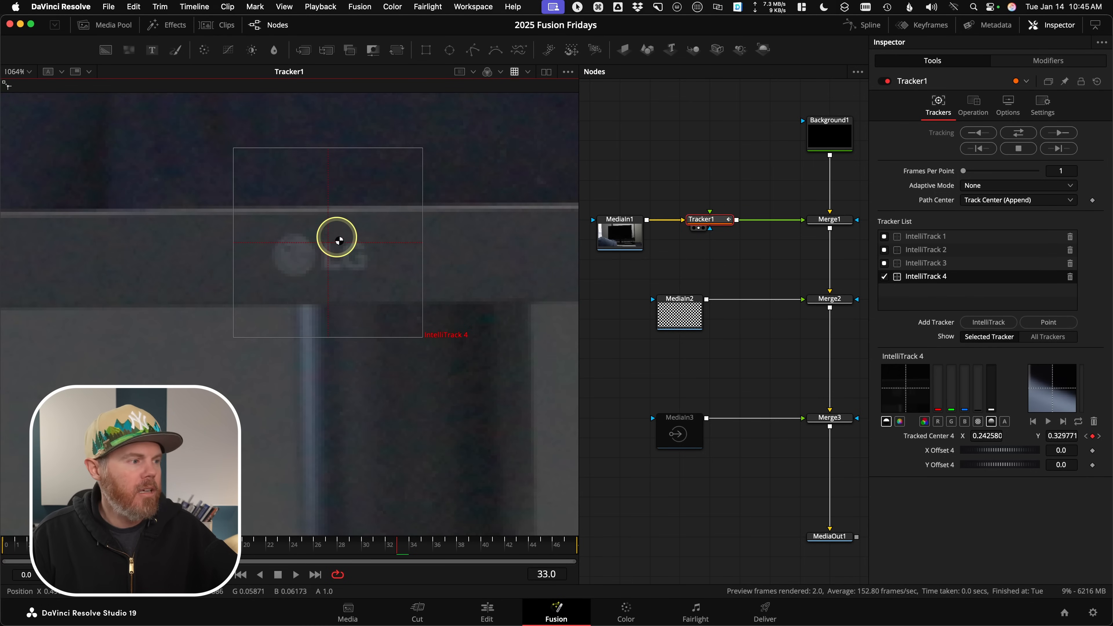
drag(327, 246, 351, 262)
scroll(352, 262, down, 10)
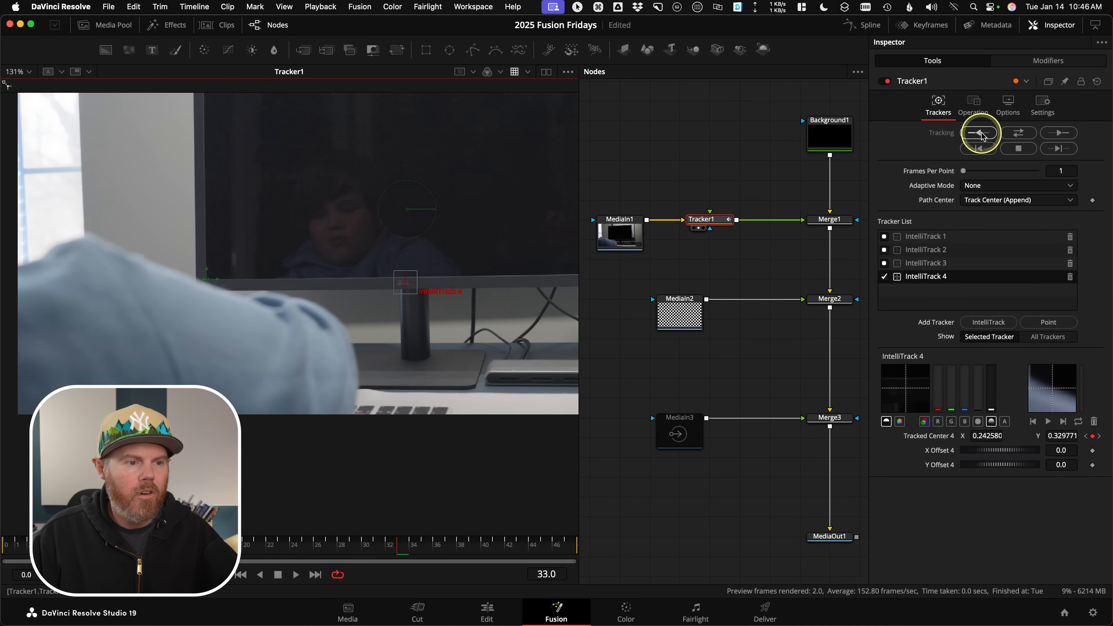
- Track IntelliTrack 4 in reverse from frame 33 to frame 0 and check its path around the monitor's lower-left corner
key(ctrl)
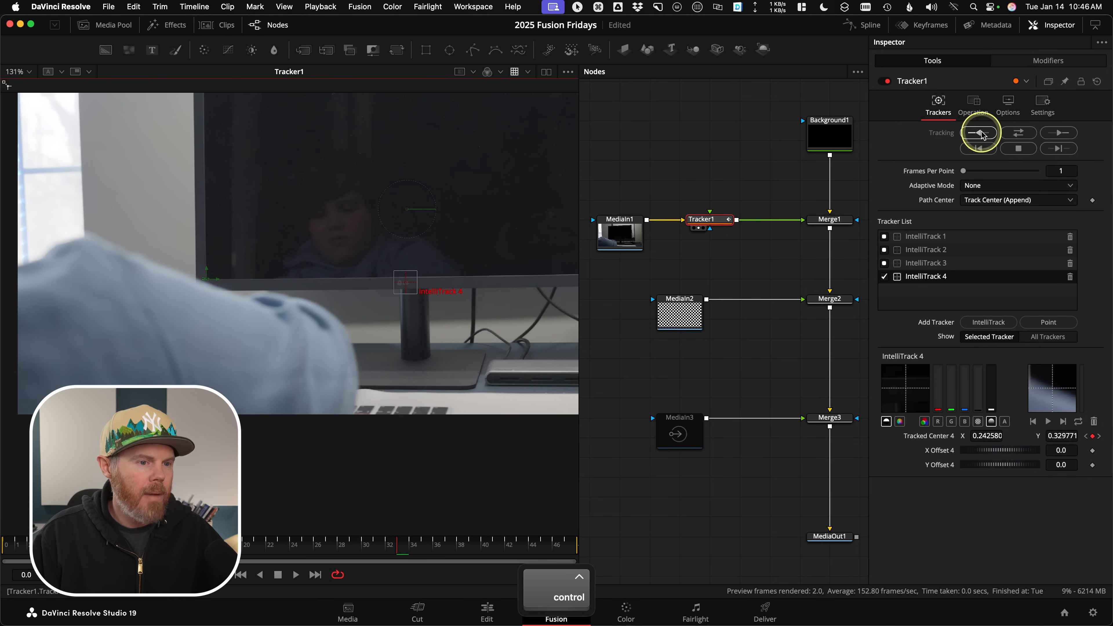
click(980, 135)
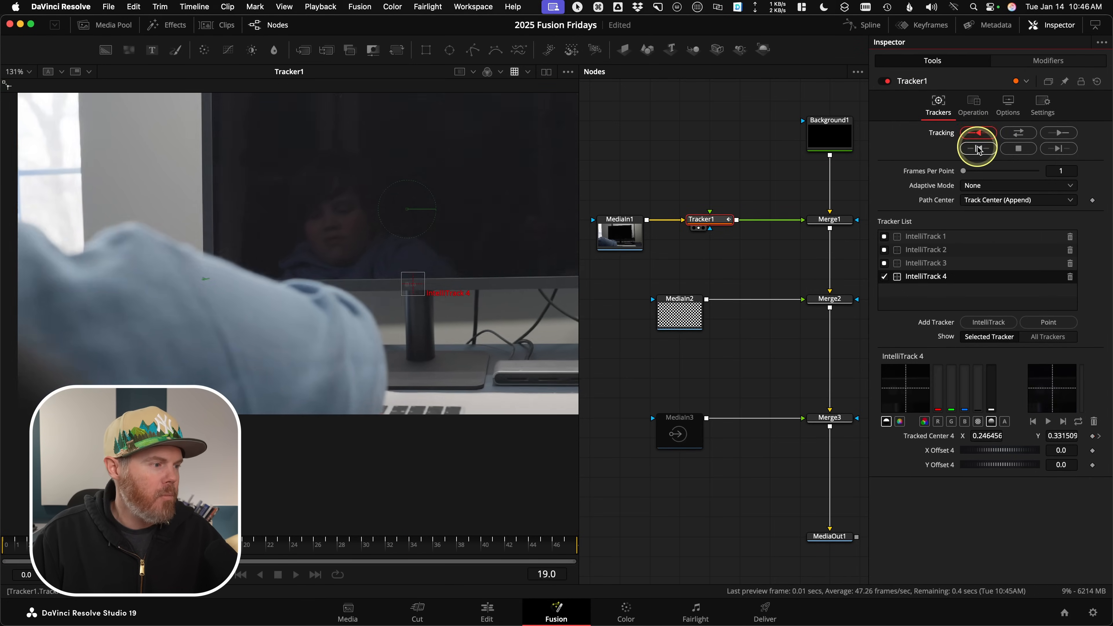
scroll(411, 277, up, 5)
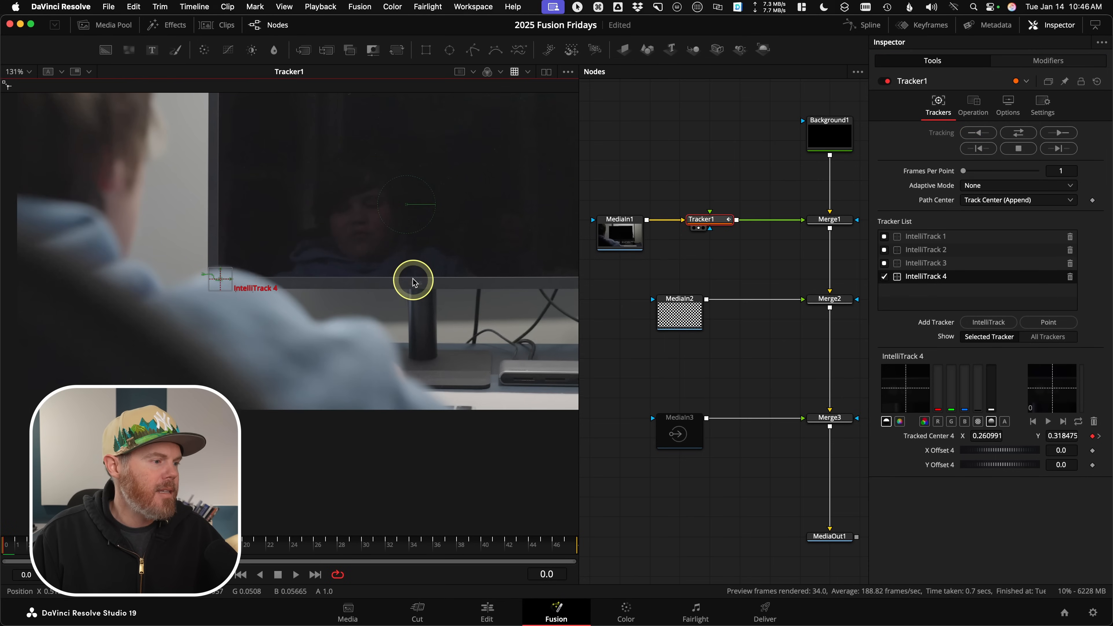
scroll(407, 289, down, 3)
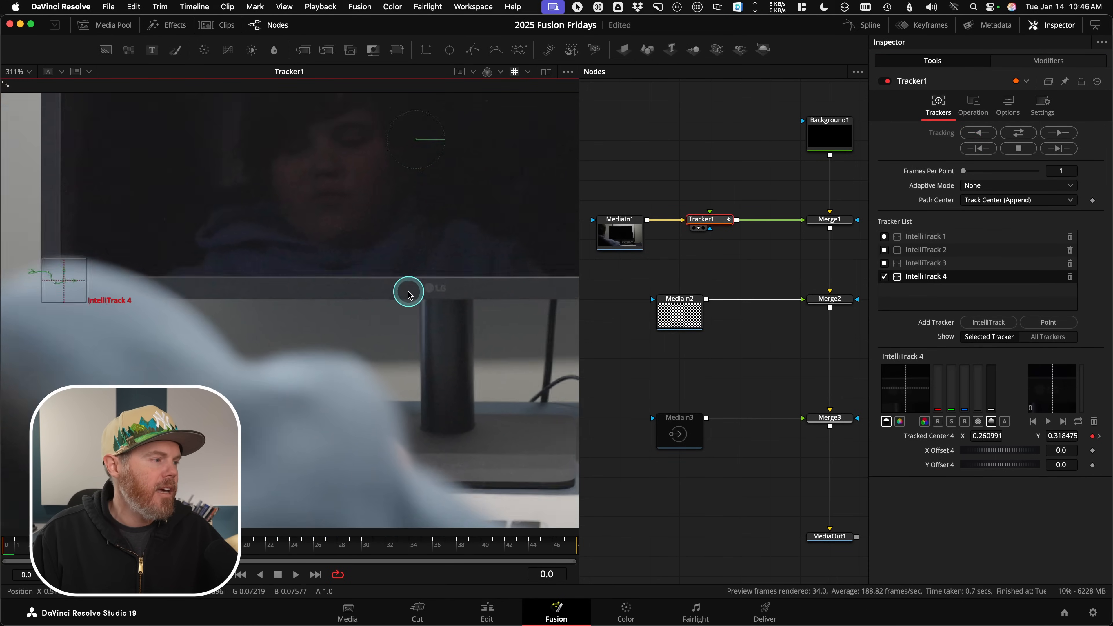
scroll(159, 248, up, 7)
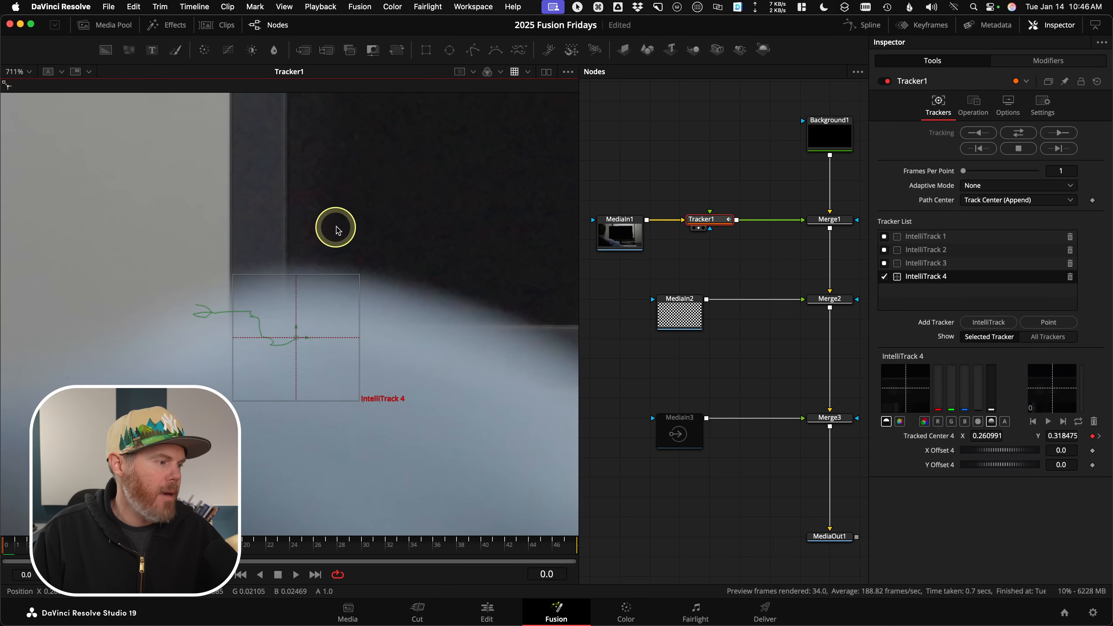
drag(350, 554, 197, 539)
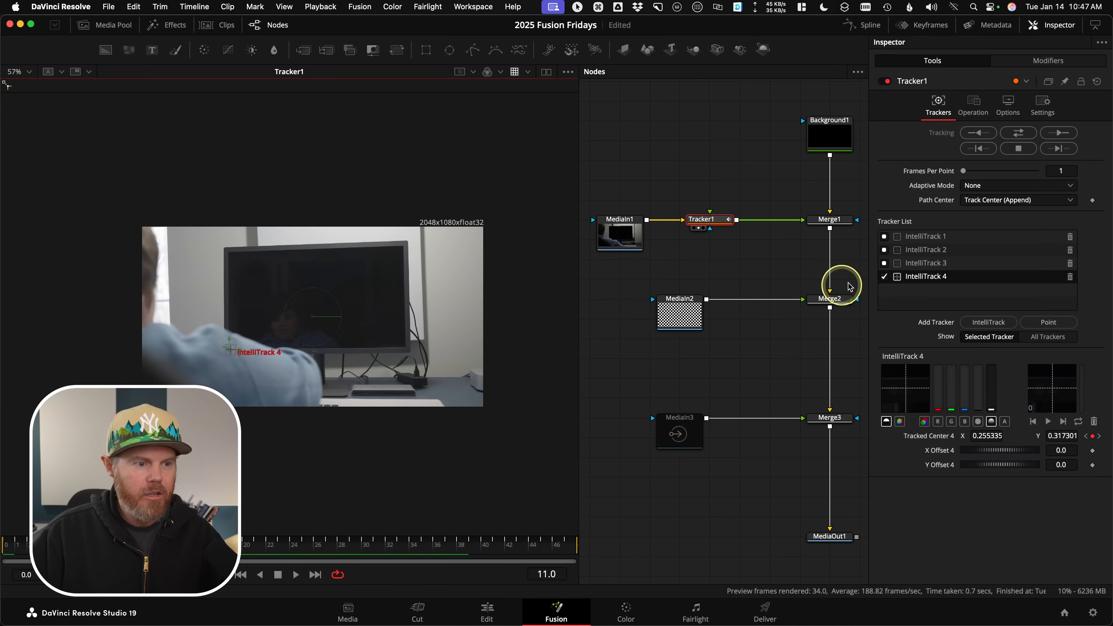
- Reactivate IntelliTrack 1, 2 and 3 so that all four corner trackers are enabled
click(884, 264)
click(885, 250)
click(889, 237)
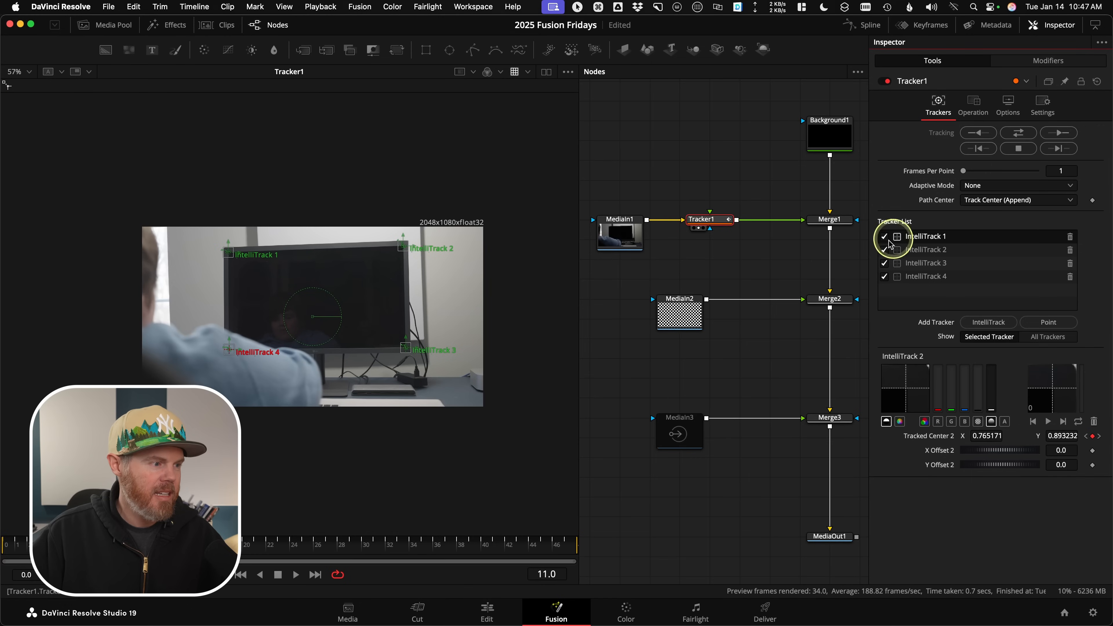
- Set the operation of Tracker1 to Corner Positioning
key(ctrl)
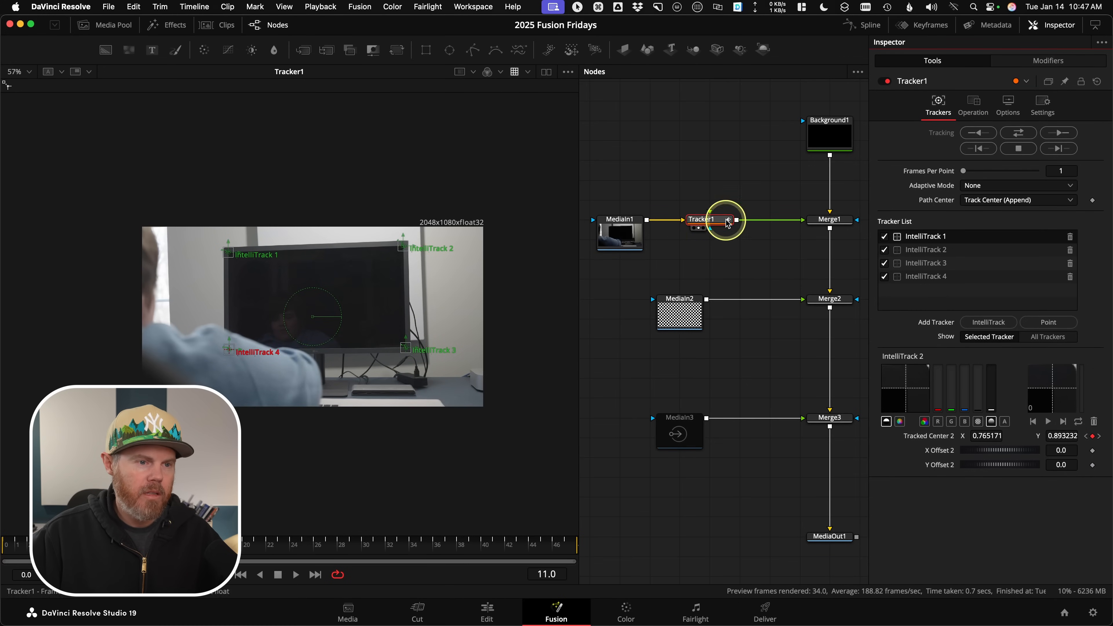
click(980, 104)
key(ctrl)
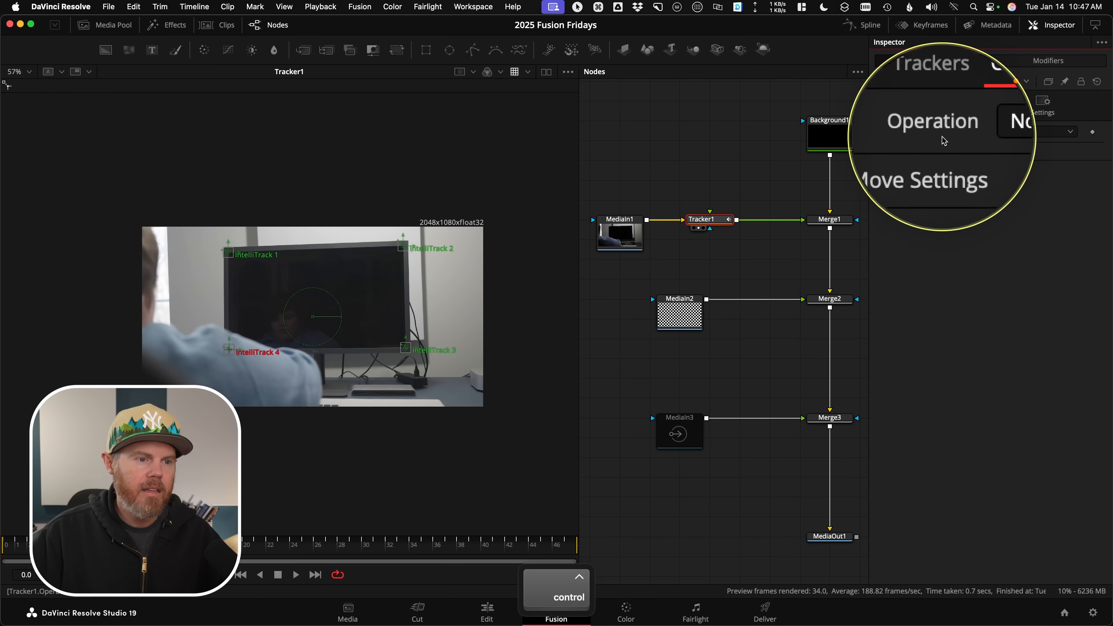
click(1016, 132)
key(ctrl)
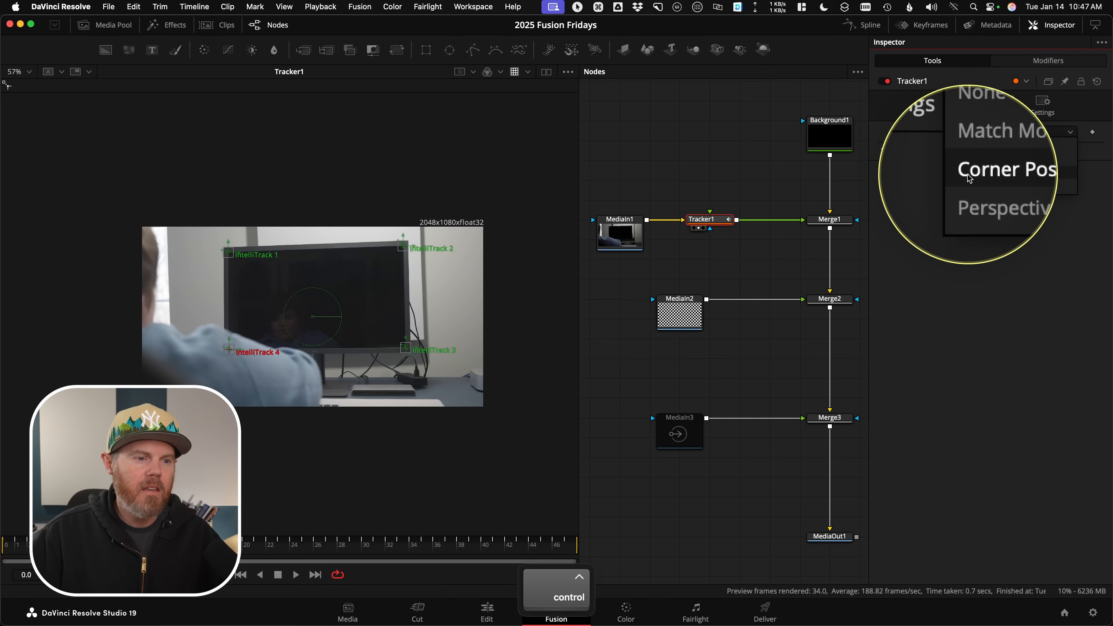
click(996, 168)
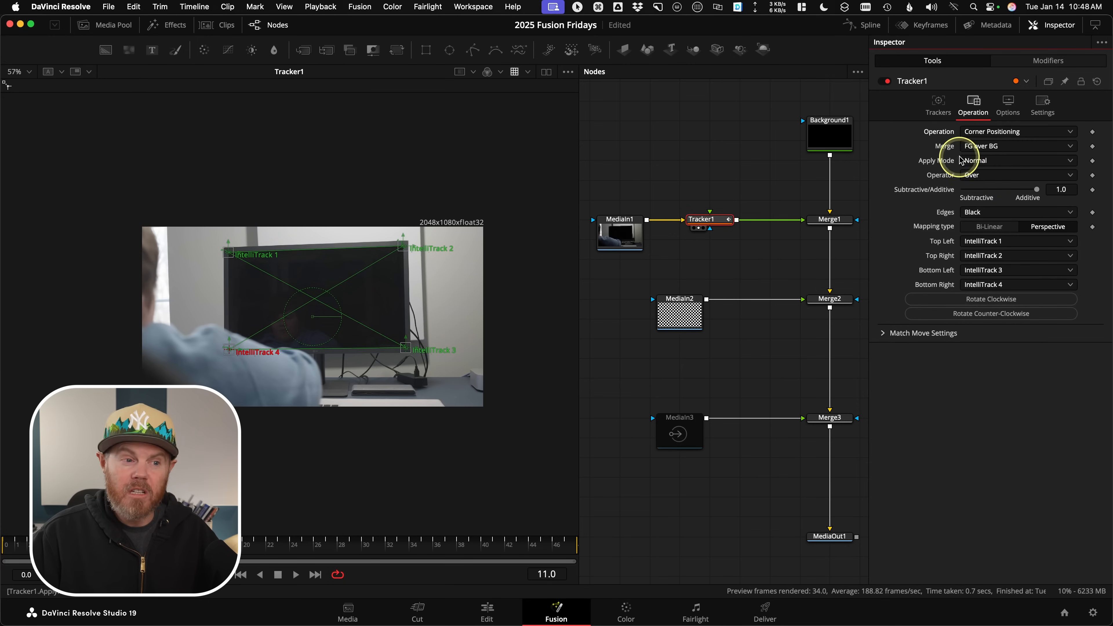
- Reroute the MediaIn2 checkerboard from Merge2 to the foreground input of Tracker1 and delete the Merge2 node
key(ctrl)
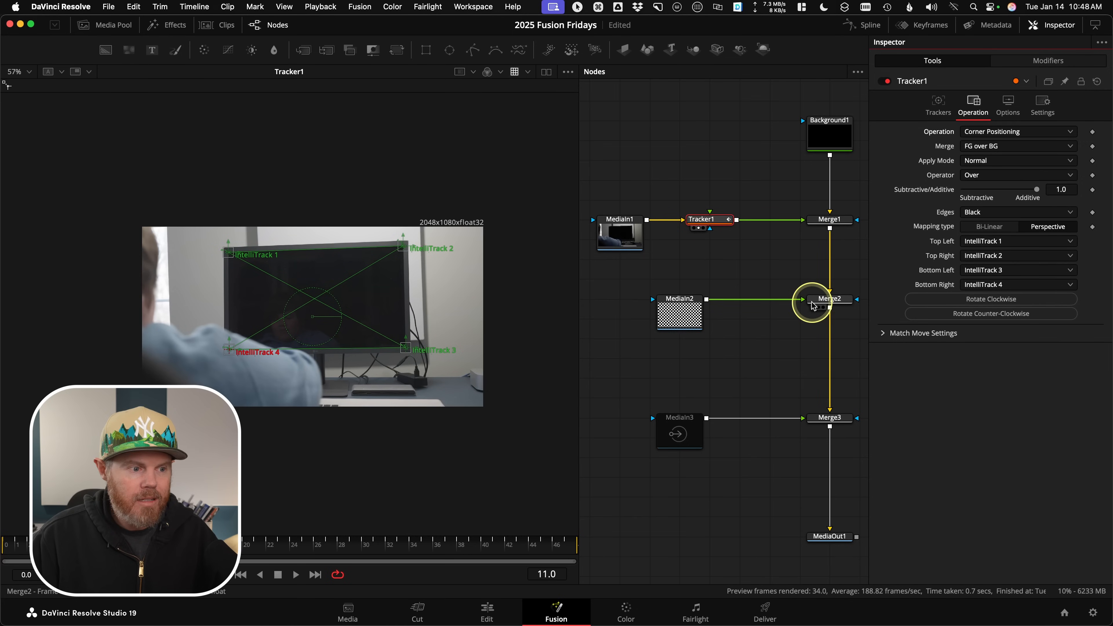
drag(801, 303, 717, 218)
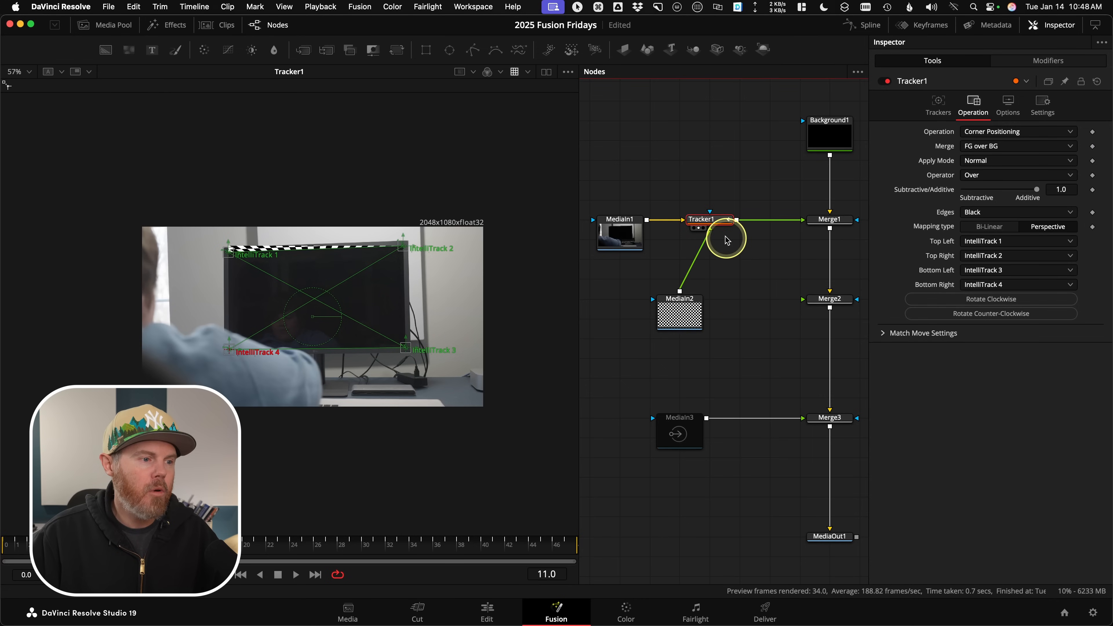
key(ctrl)
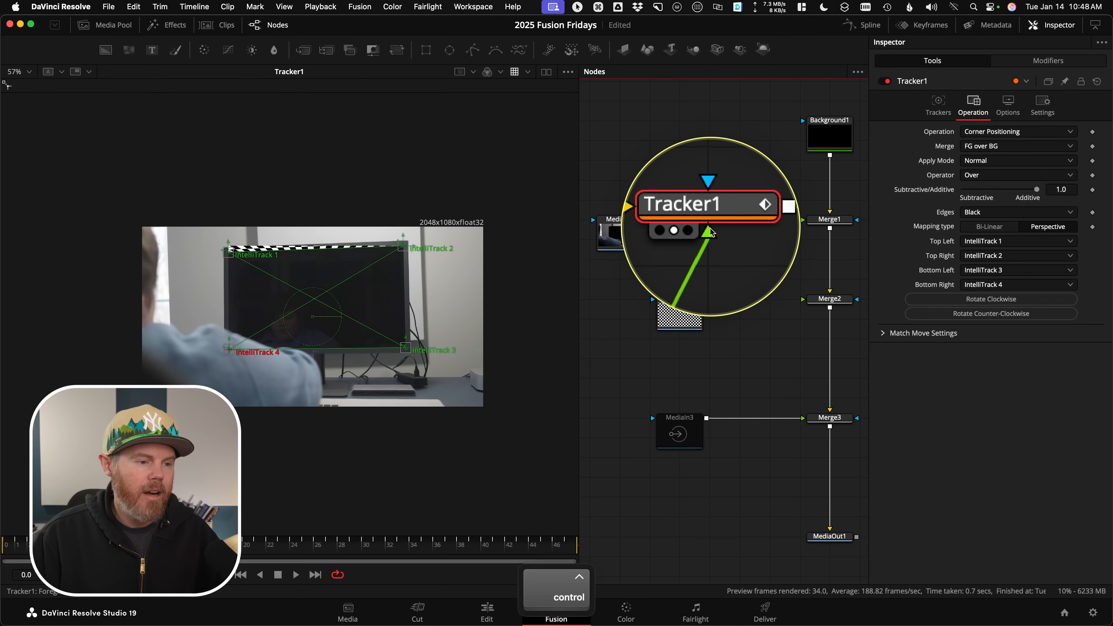
click(831, 302)
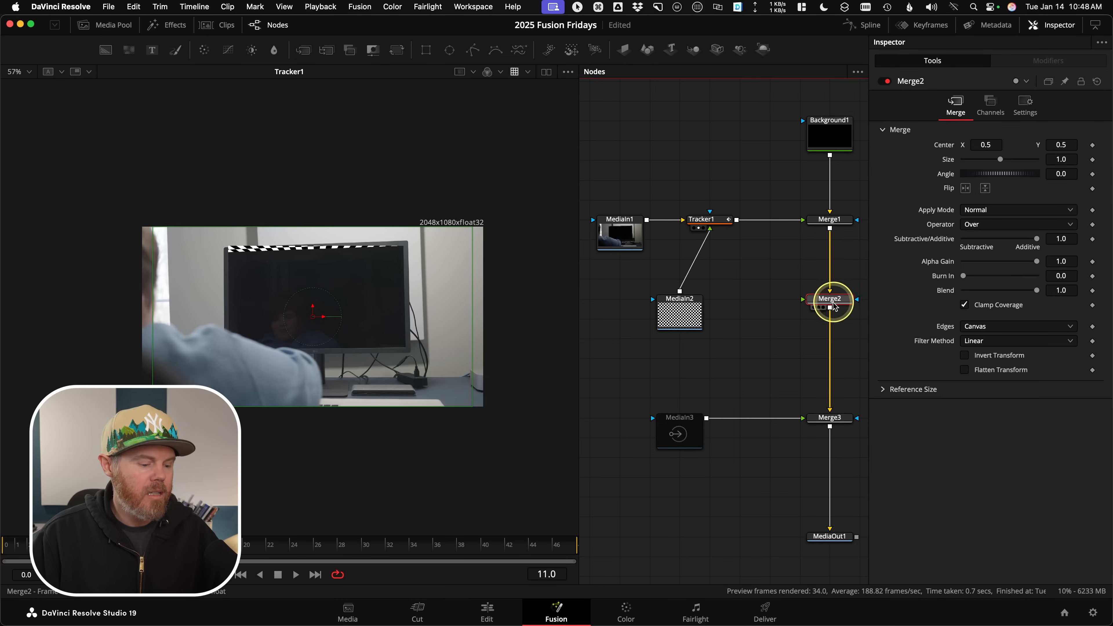
key(Delete)
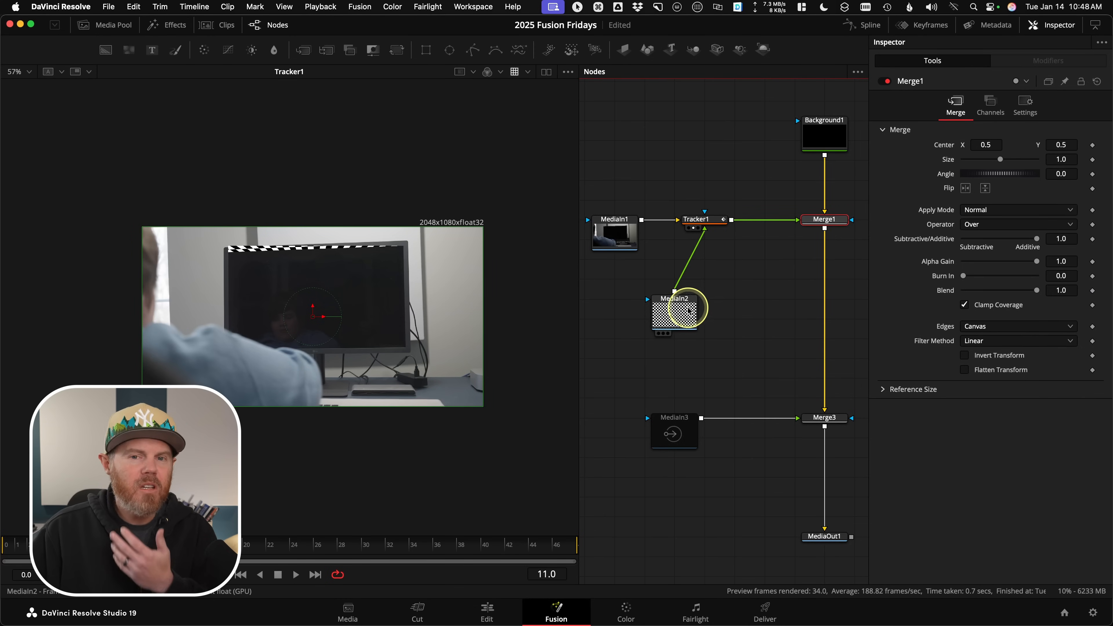
- Move the MediaIn2 node directly above Tracker1 in the node graph
drag(677, 314, 706, 136)
drag(740, 189, 750, 201)
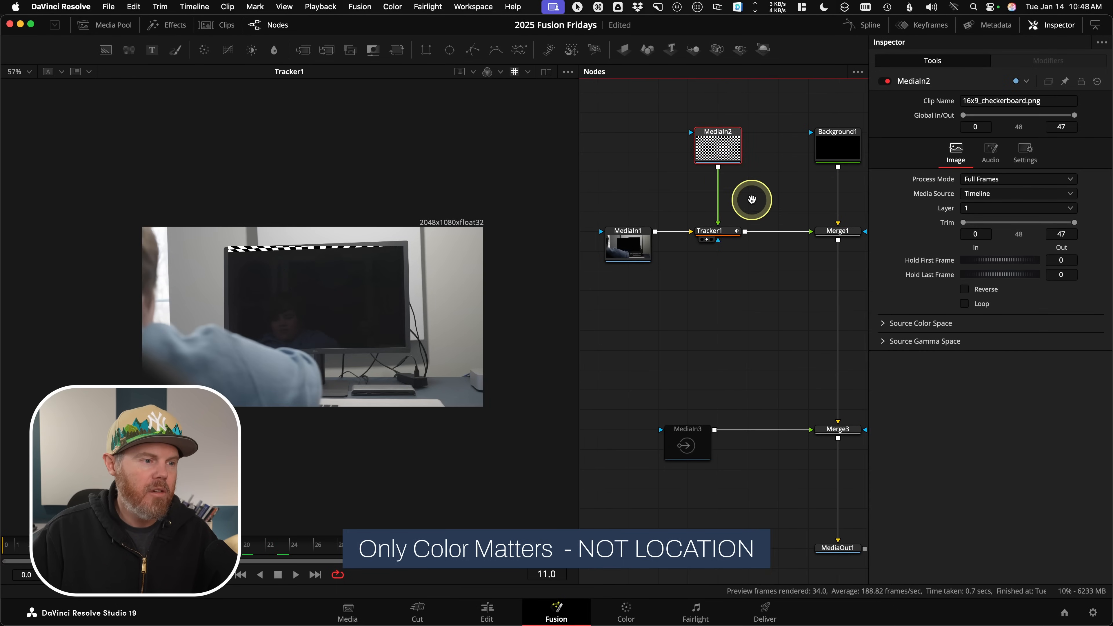
scroll(750, 201, up, 1)
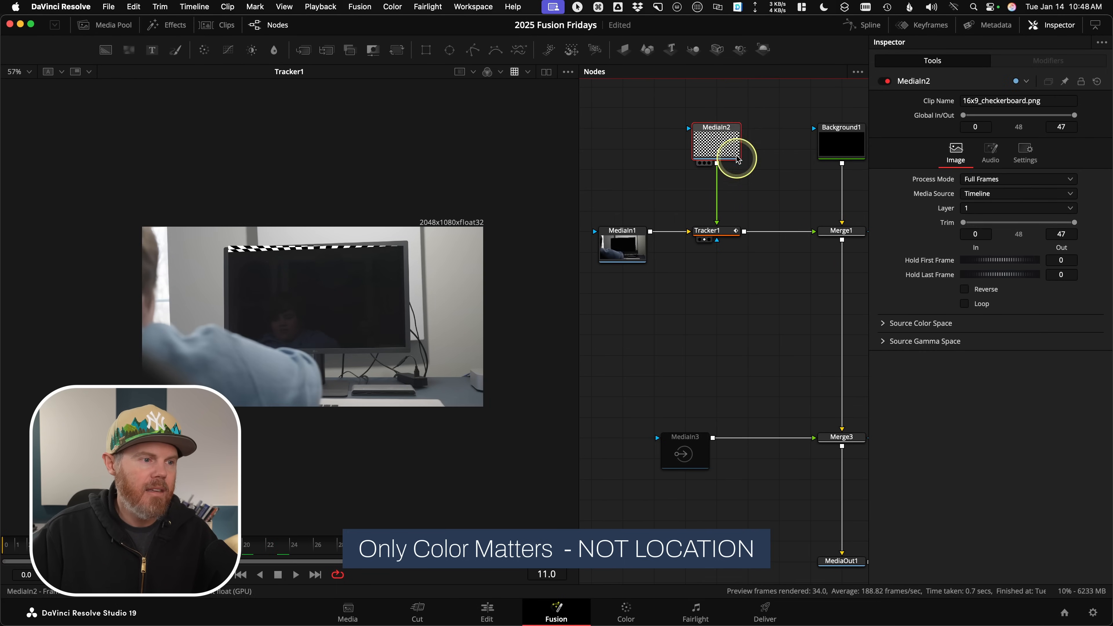
- Inspect the checkerboard insert on the monitor and assign IntelliTrack 3 to the Bottom Right corner of Tracker1
click(720, 235)
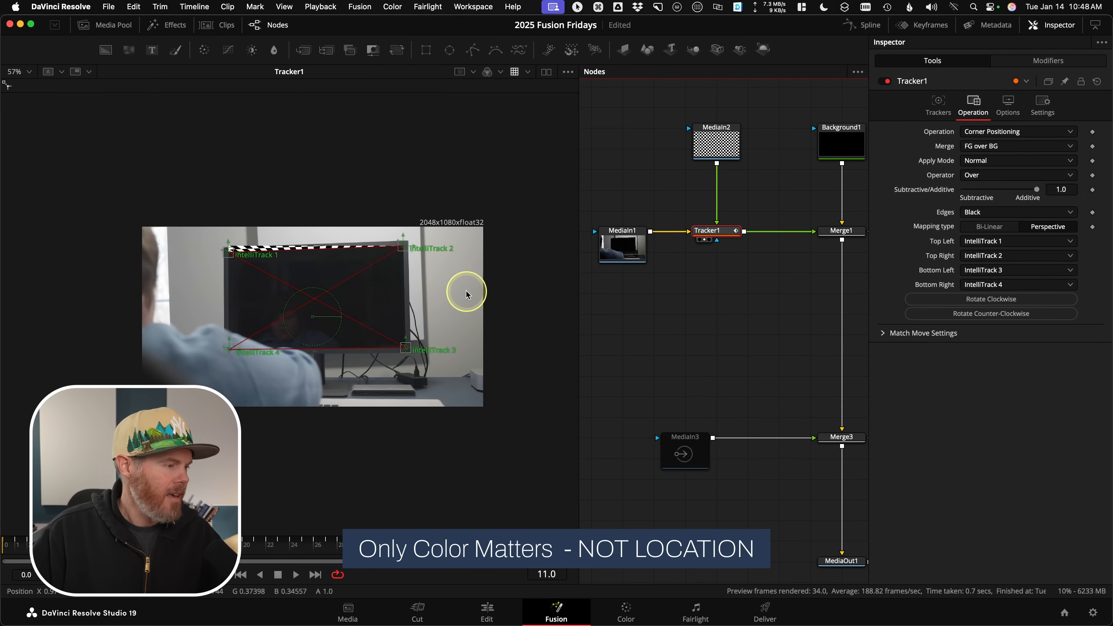
scroll(313, 244, up, 3)
drag(381, 228, 396, 226)
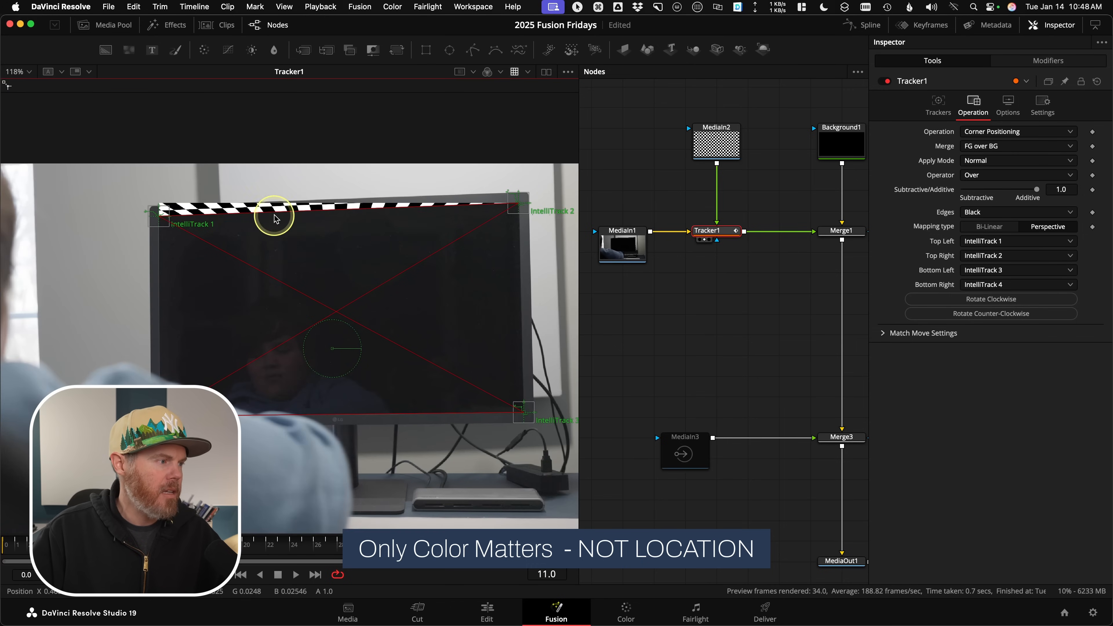
key(ctrl)
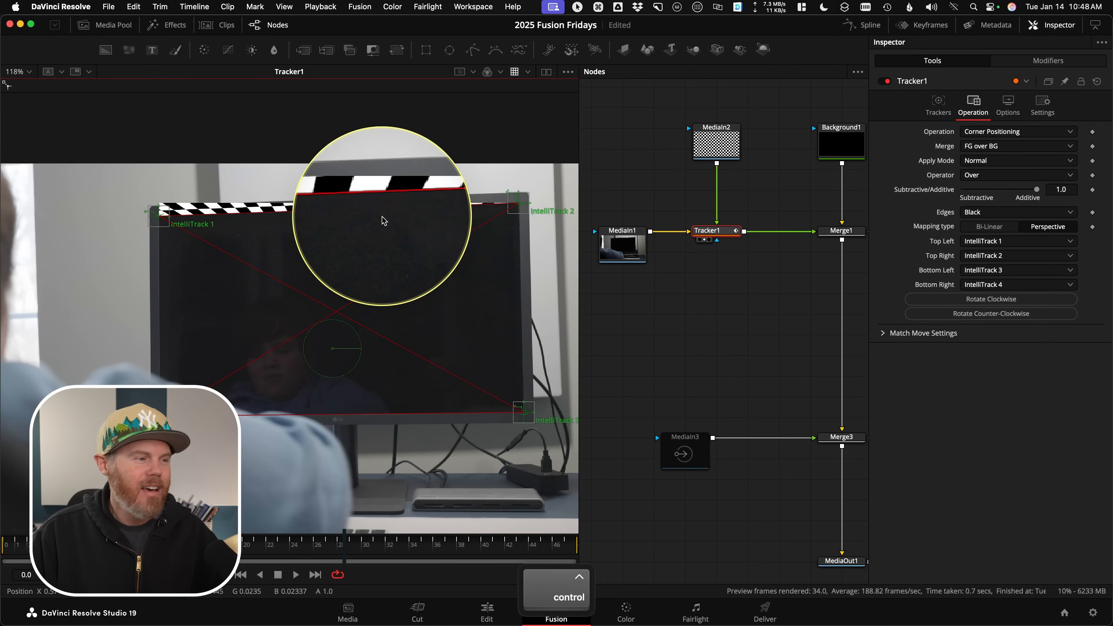
drag(385, 245, 357, 247)
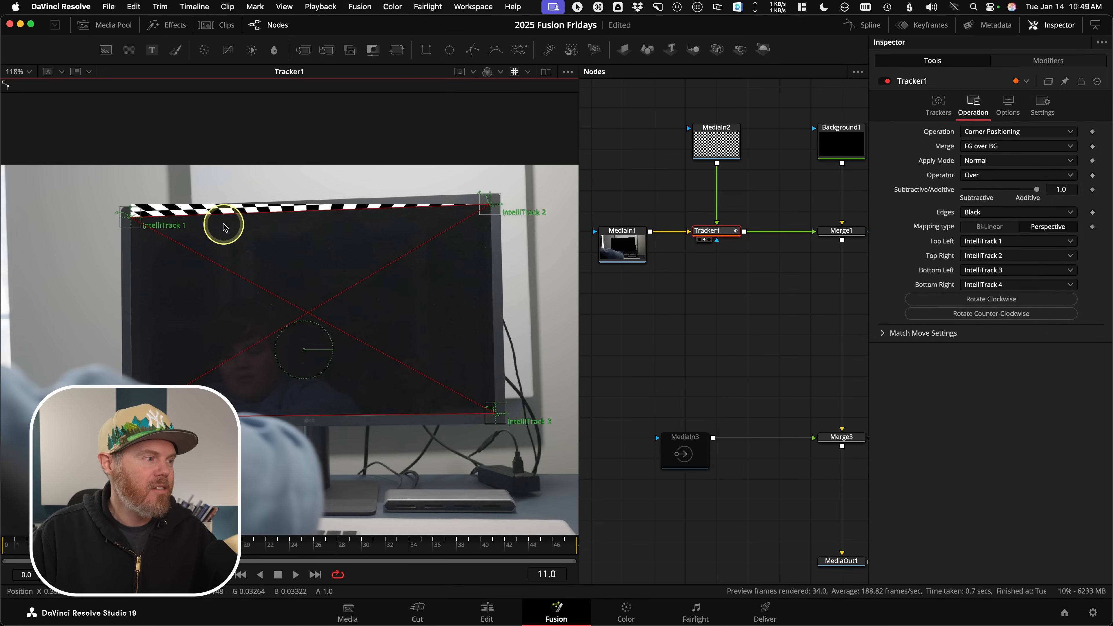
key(ctrl)
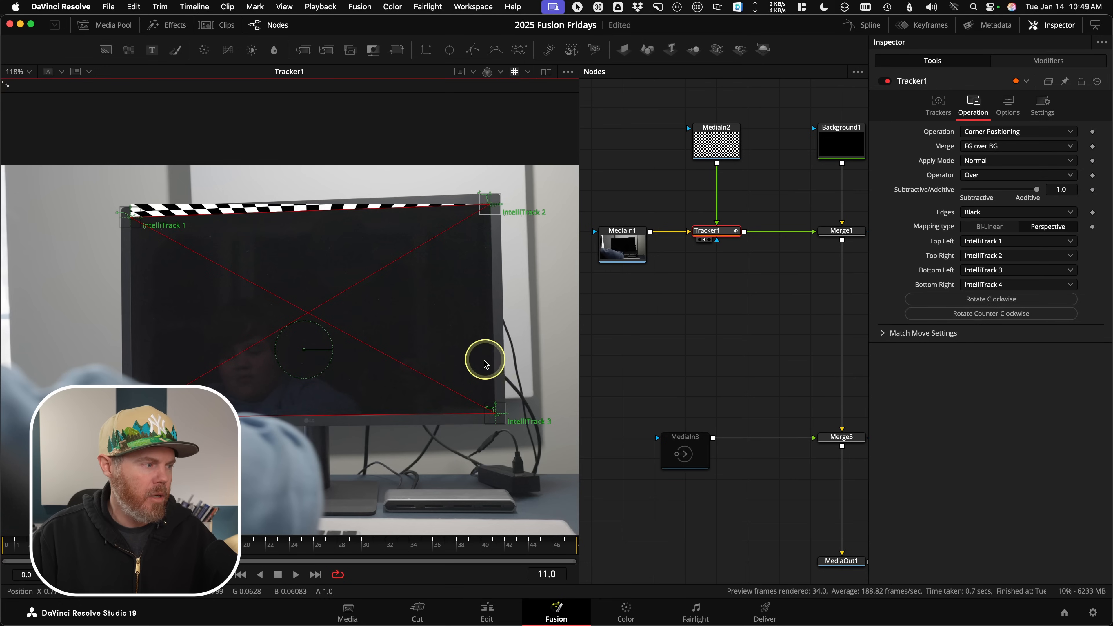
key(ctrl)
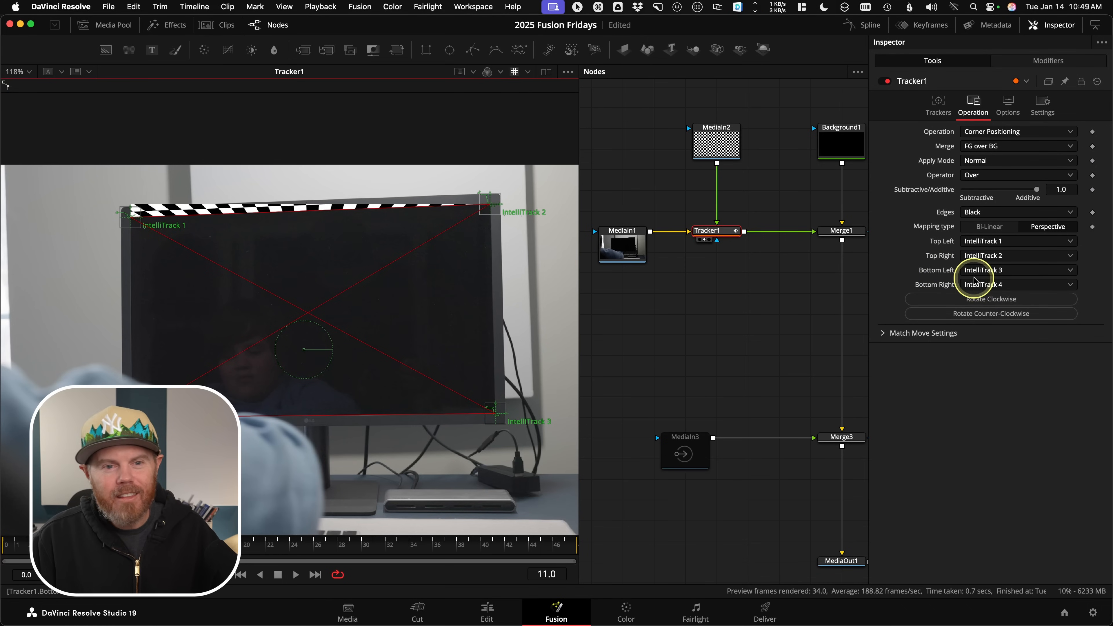
click(997, 284)
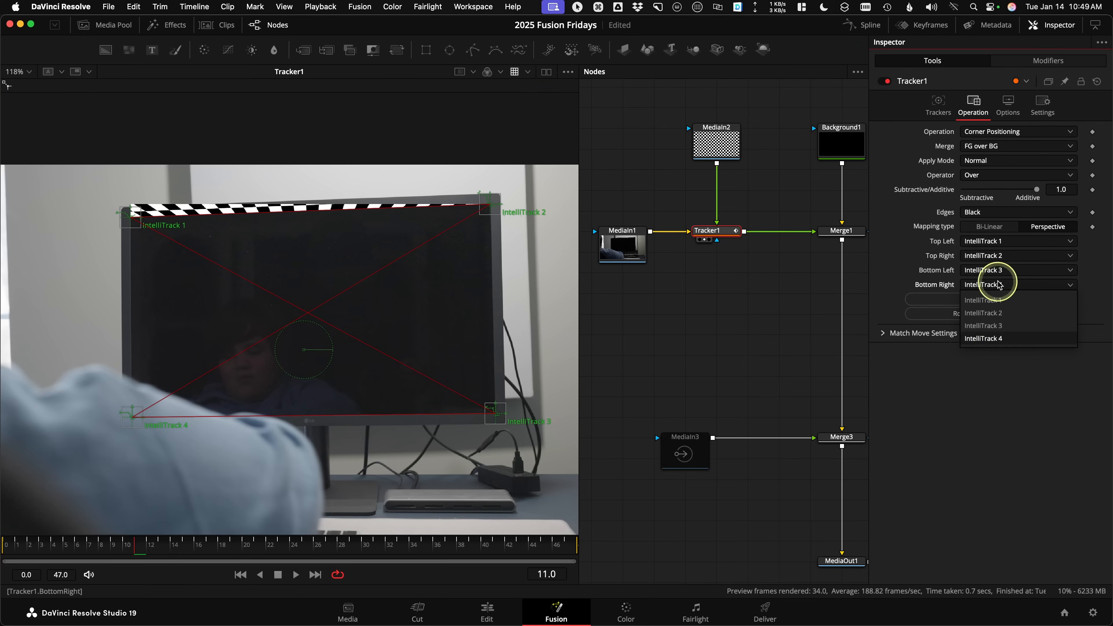
click(986, 326)
key(ctrl)
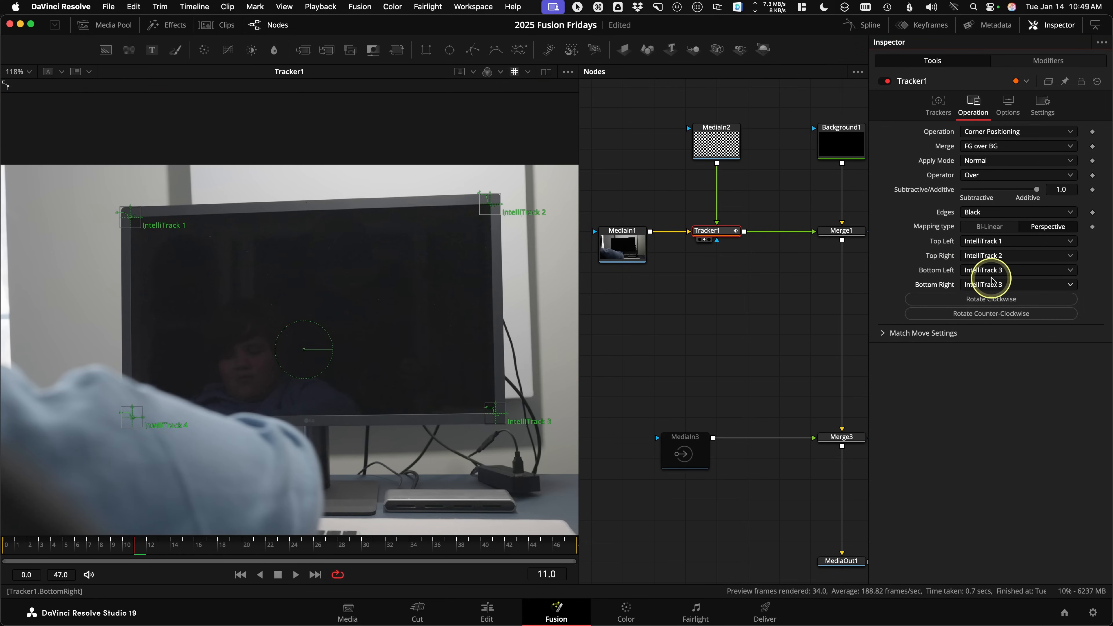
- Assign IntelliTrack 4 to the Bottom Left corner of Tracker1
click(1022, 272)
click(993, 324)
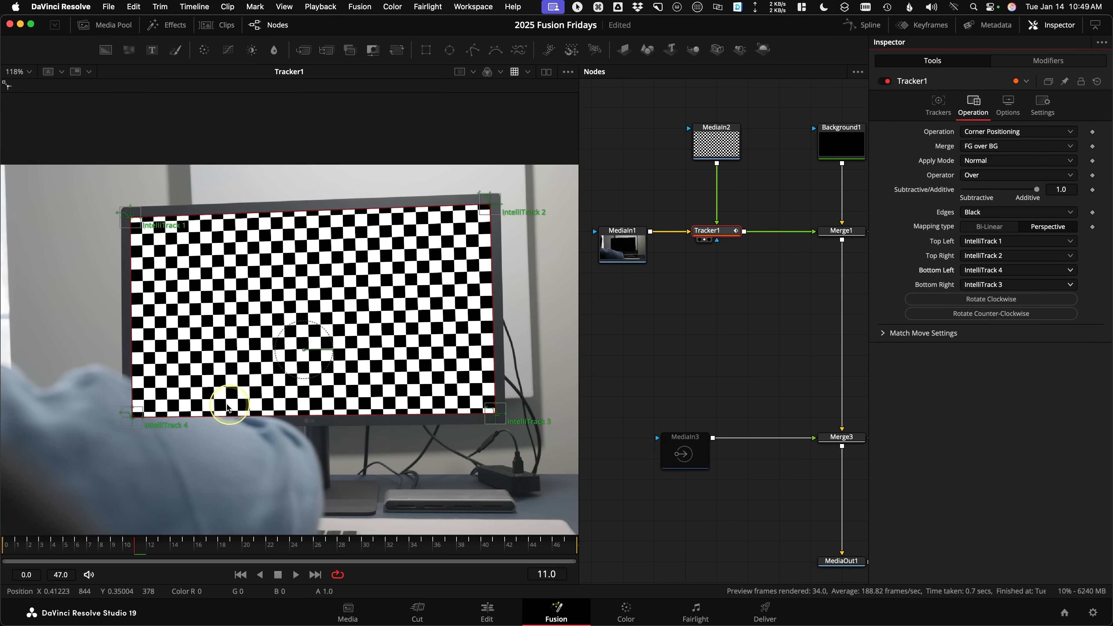
key(ctrl)
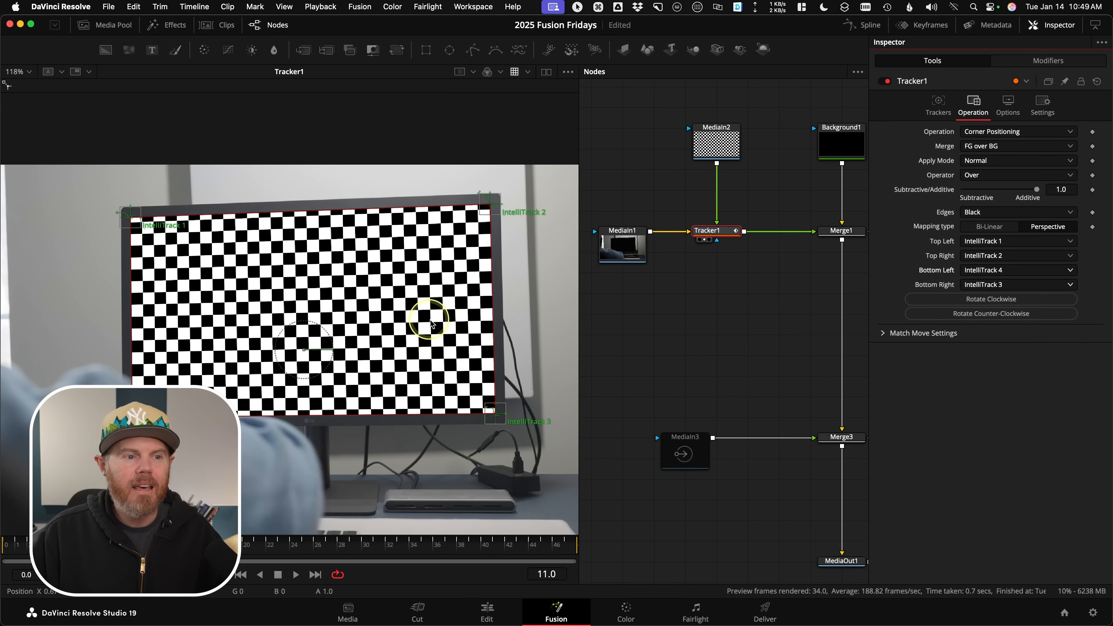
key(ctrl)
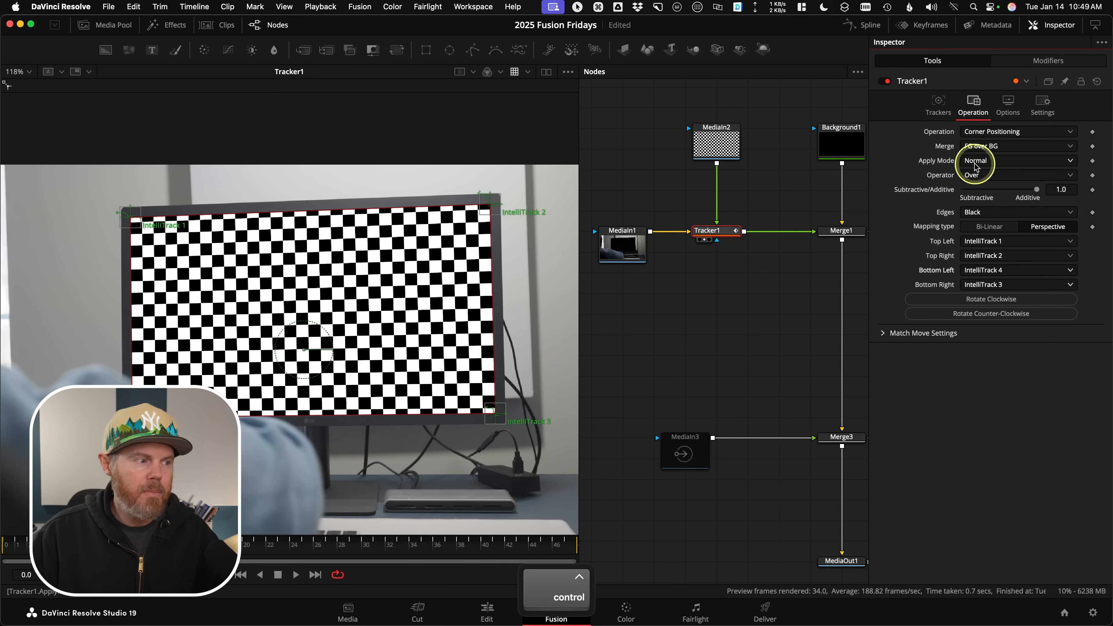
- Set Tracker1's Apply Mode to Screen and inspect the black squares of the checkerboard up close
scroll(484, 293, up, 10)
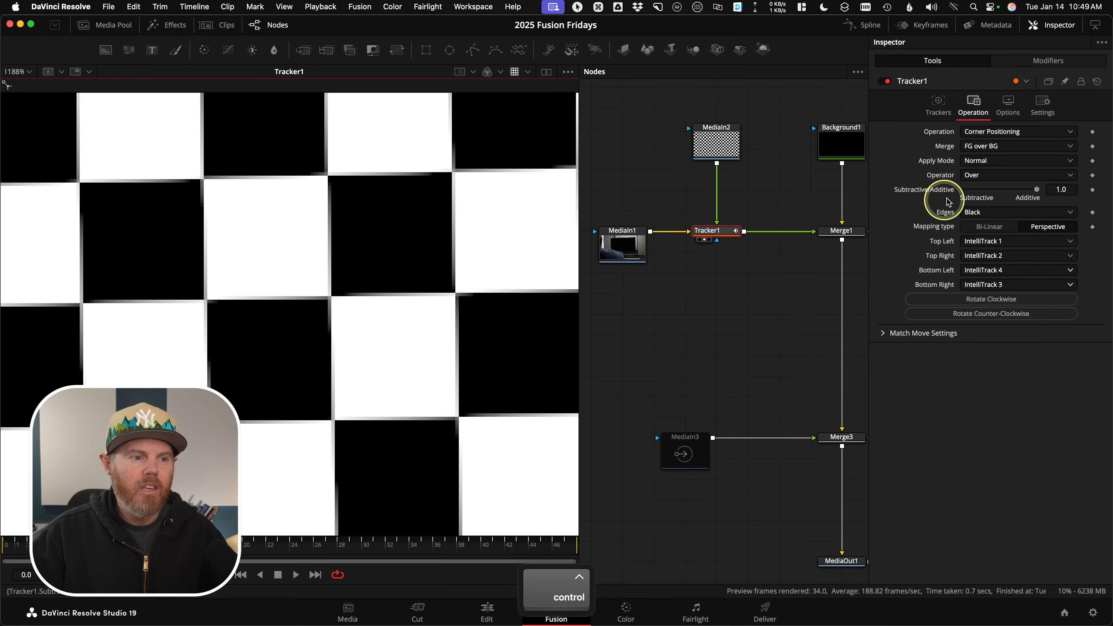
click(977, 161)
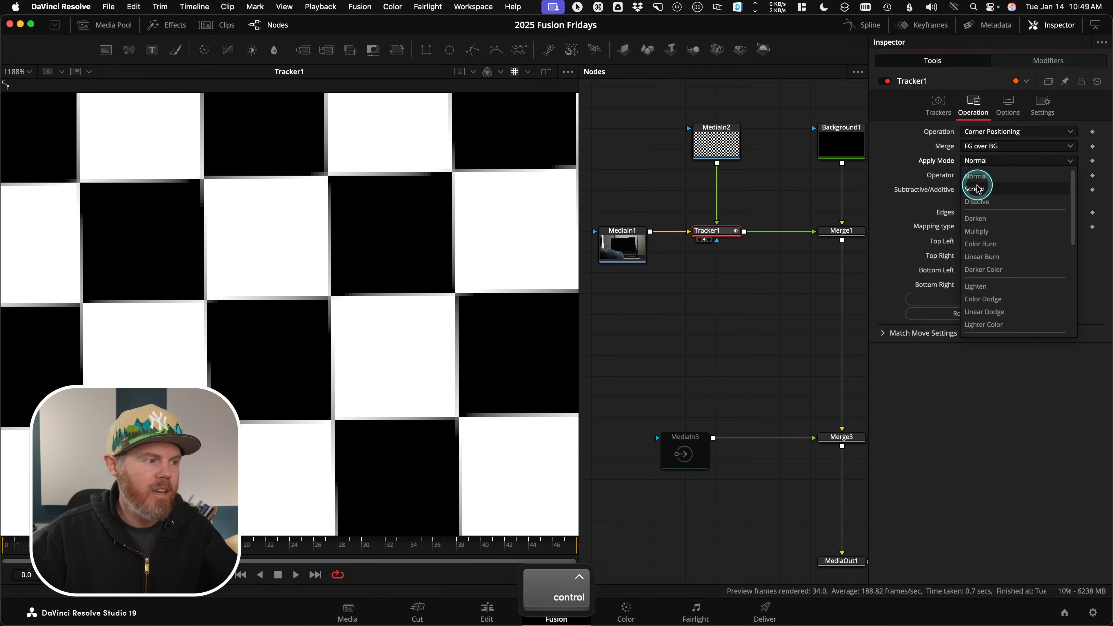
click(976, 188)
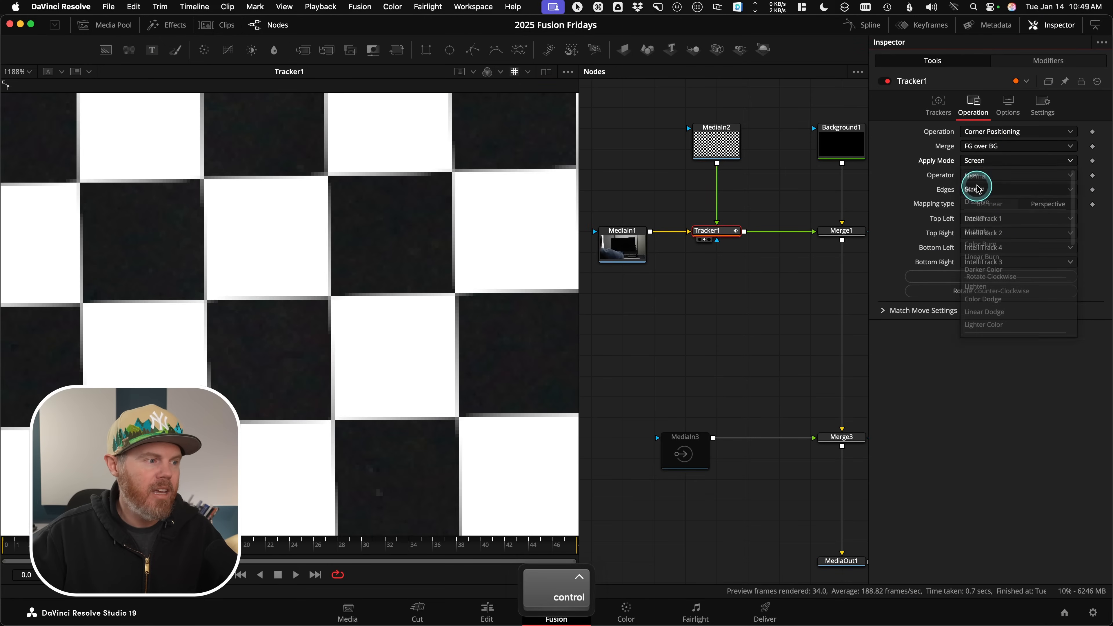
drag(408, 289, 469, 259)
drag(452, 298, 337, 310)
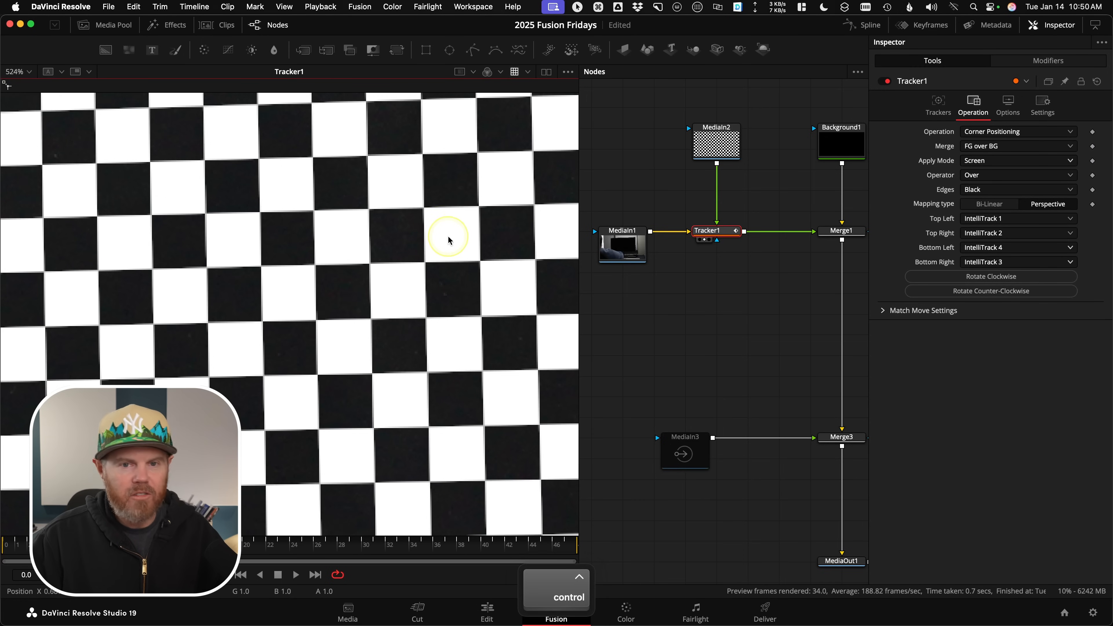
drag(445, 245, 360, 249)
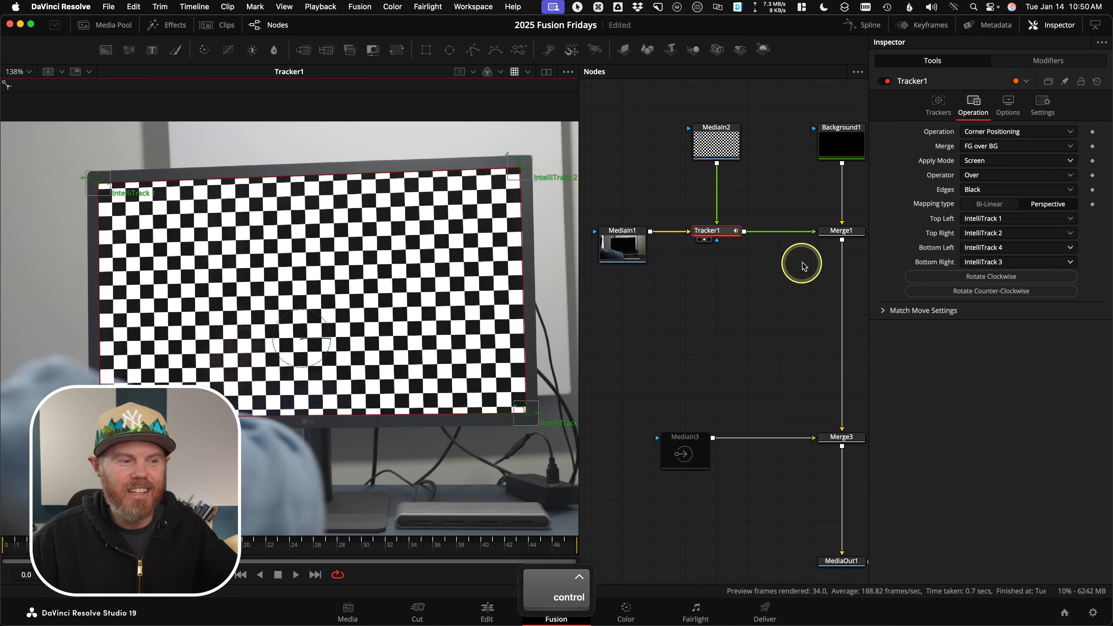
- Insert a Brightness / Contrast node on the connection between MediaIn2 and Tracker1
scroll(785, 206, up, 2)
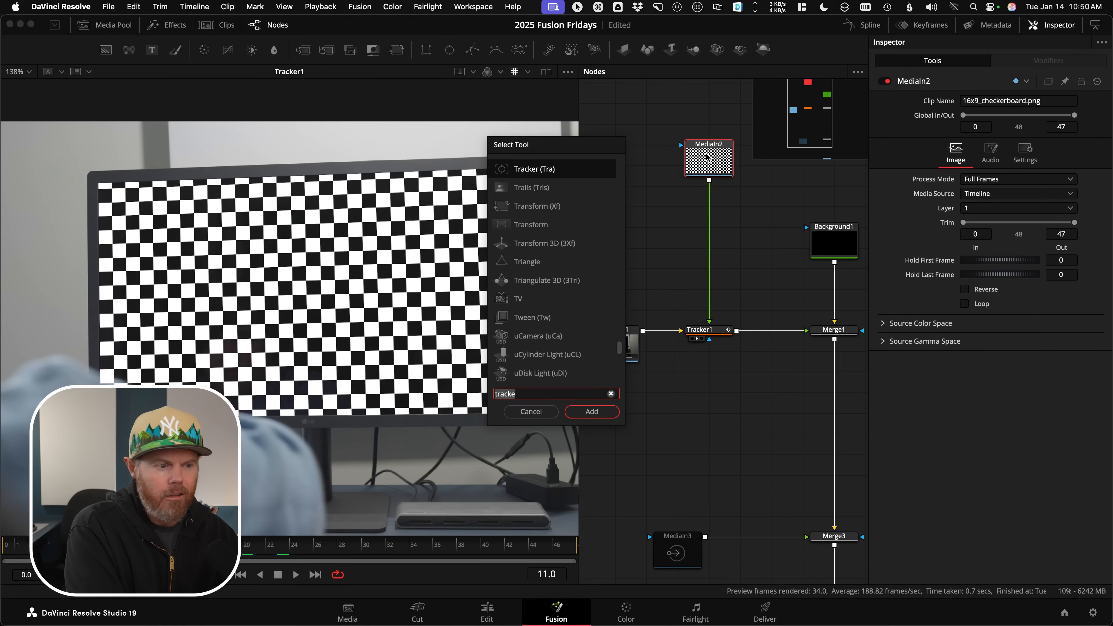
text(bc)
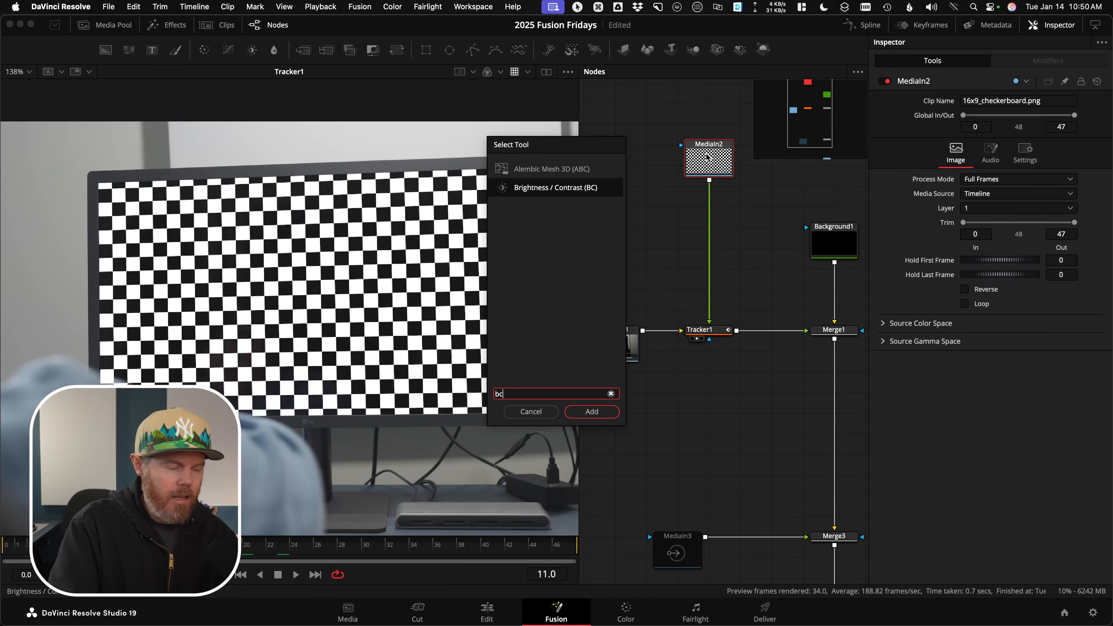
key(Return)
drag(713, 200, 722, 251)
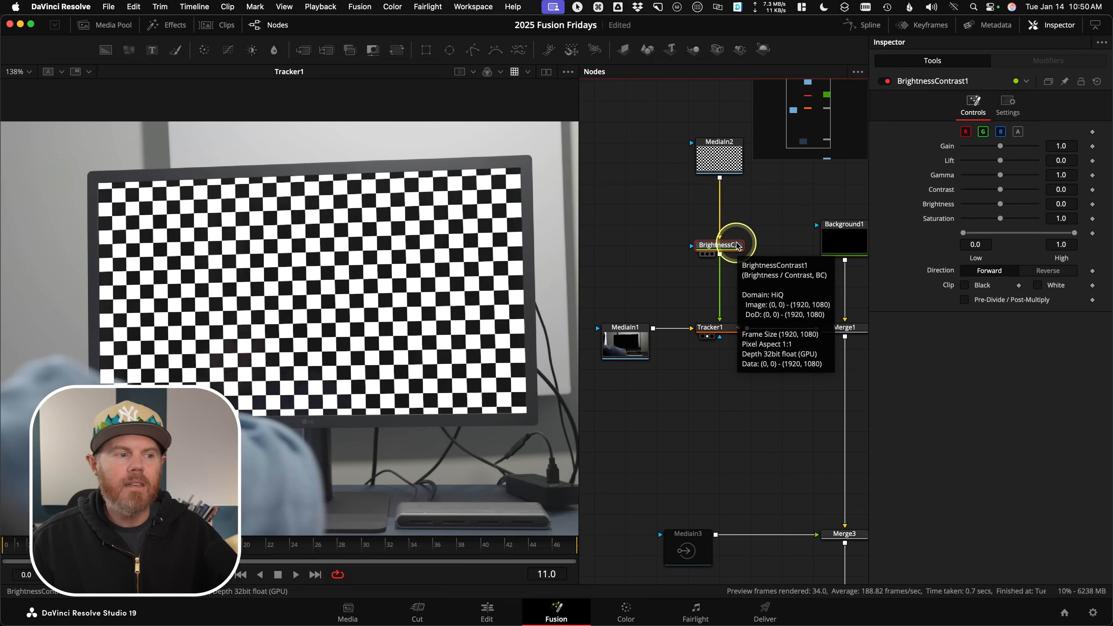
drag(717, 246, 661, 239)
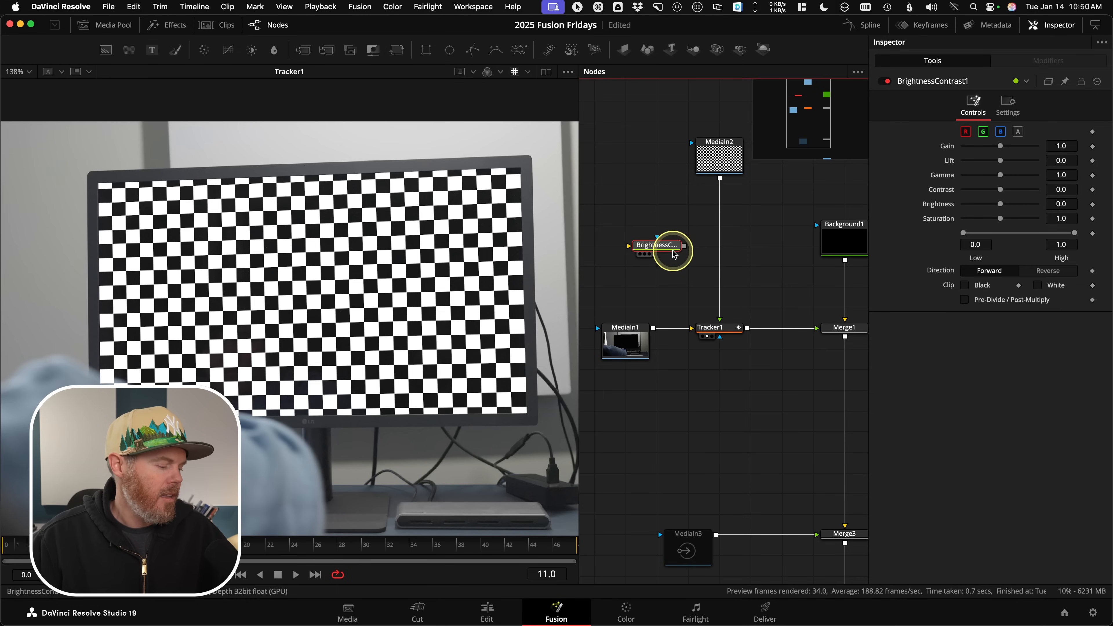
drag(674, 251, 717, 247)
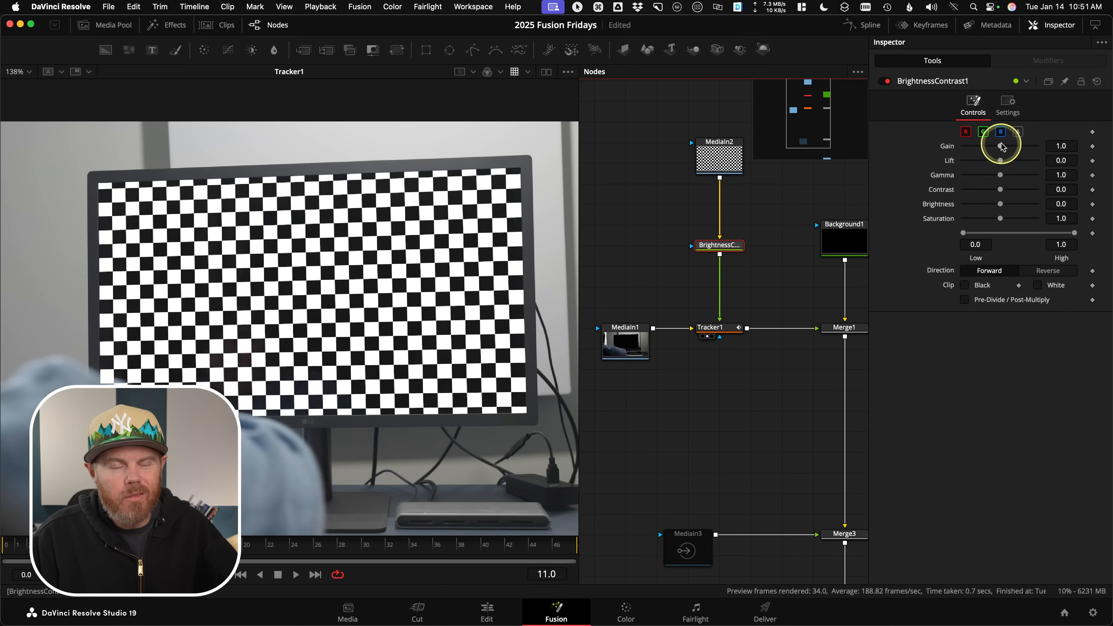
- Lower the Gain of BrightnessContrast1 to 0.67 and check the dimmed checkerboard on the monitor
drag(1001, 148, 989, 147)
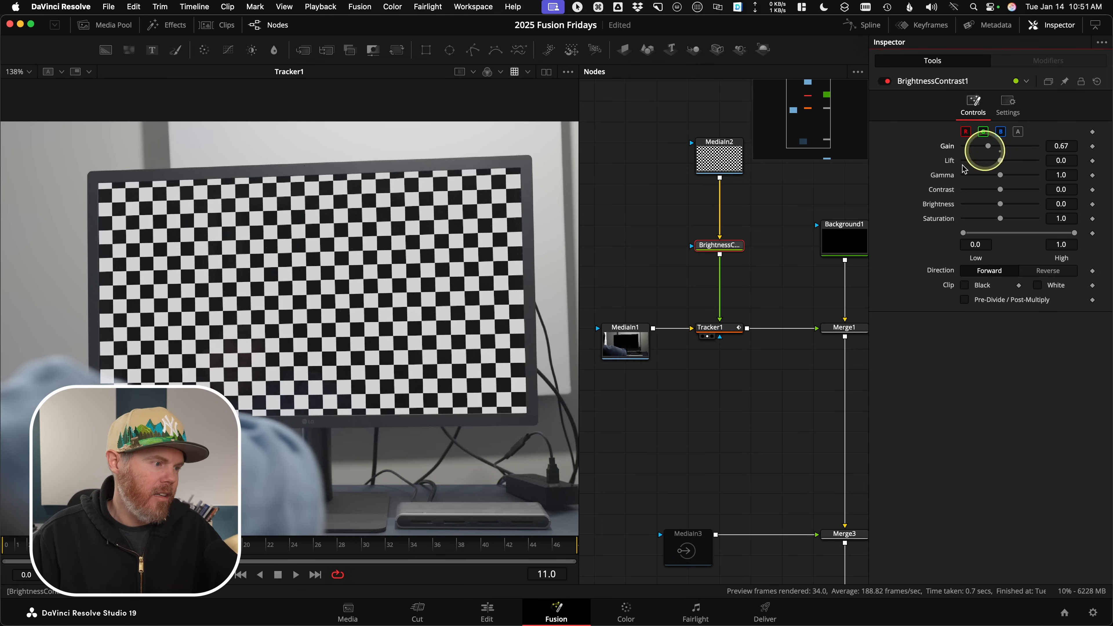
scroll(392, 249, up, 10)
scroll(430, 246, down, 3)
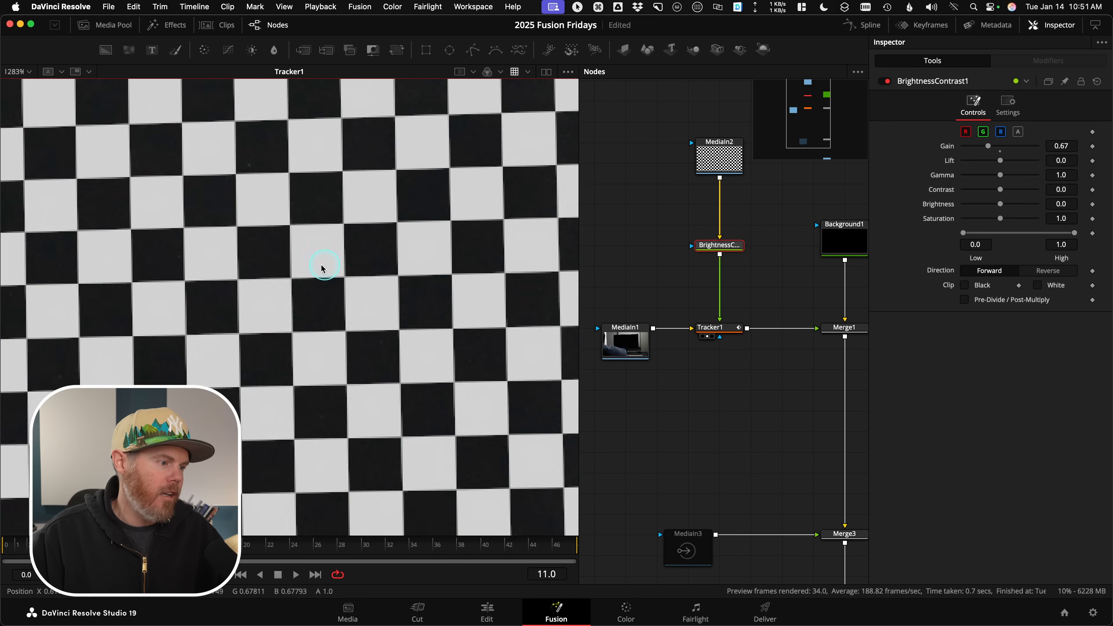
scroll(323, 269, down, 5)
key(super+f)
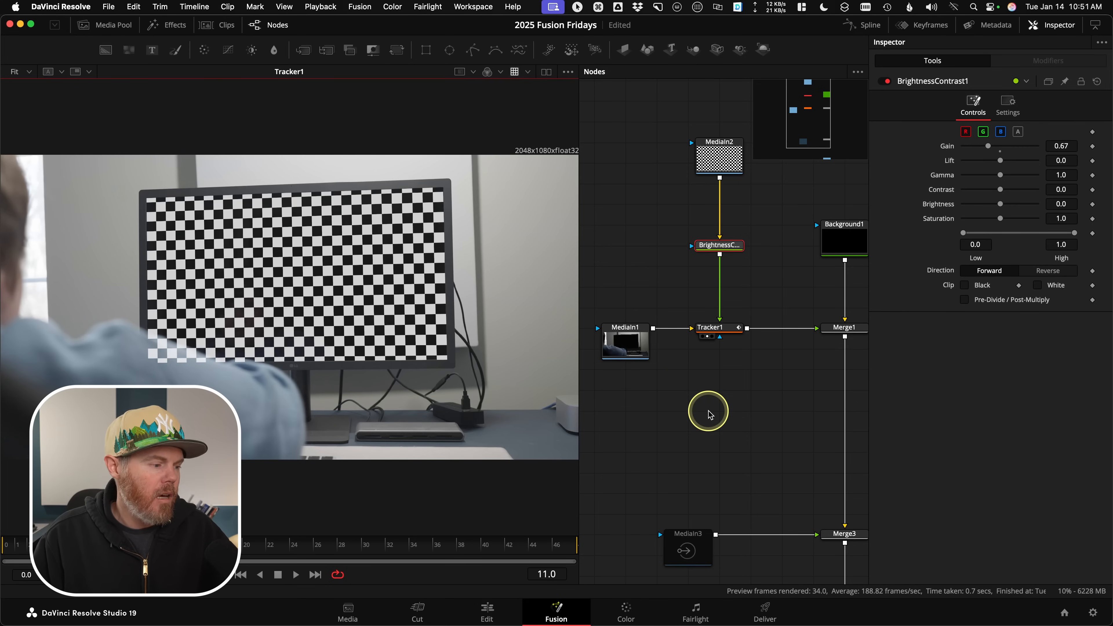
- Play back the composite and examine where the checkerboard overlaps the arm near the screen's lower-left corner
key(space)
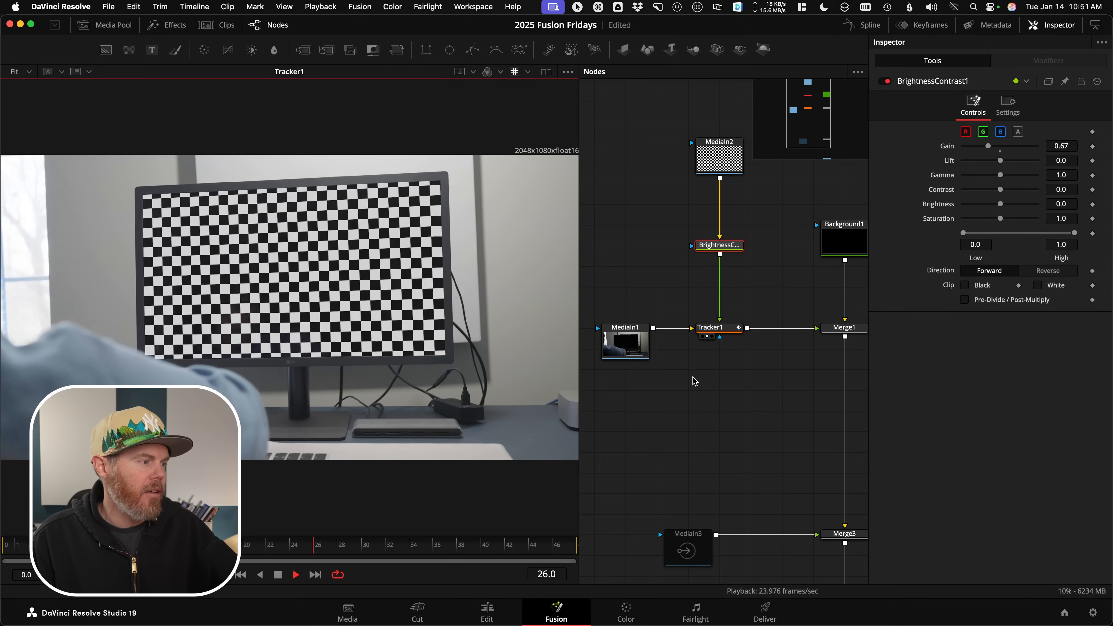
key(space)
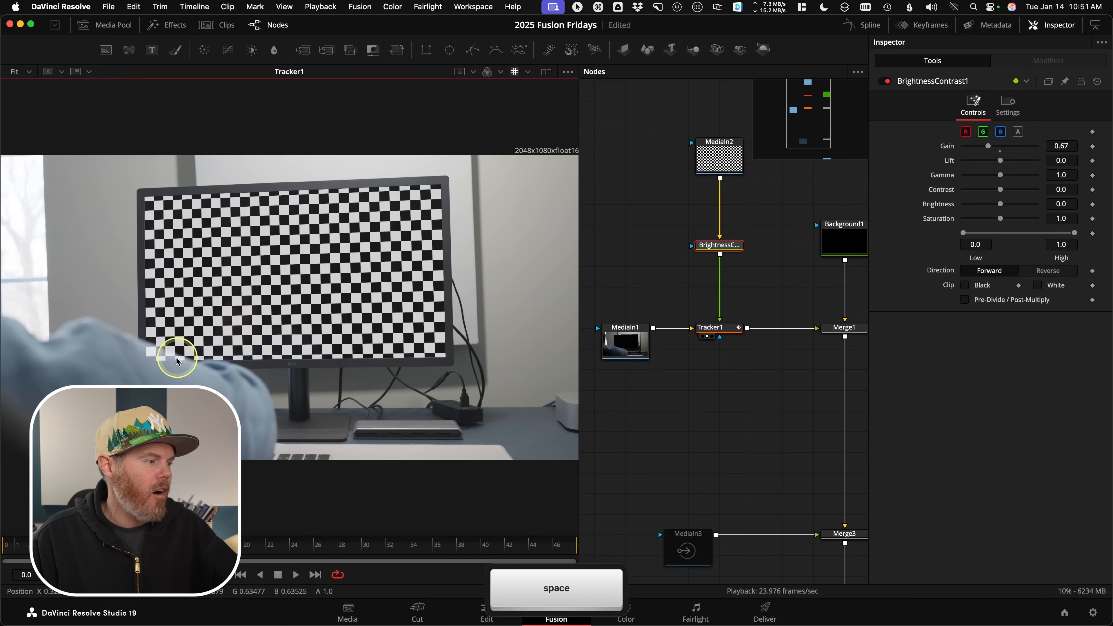
scroll(179, 348, up, 5)
key(space)
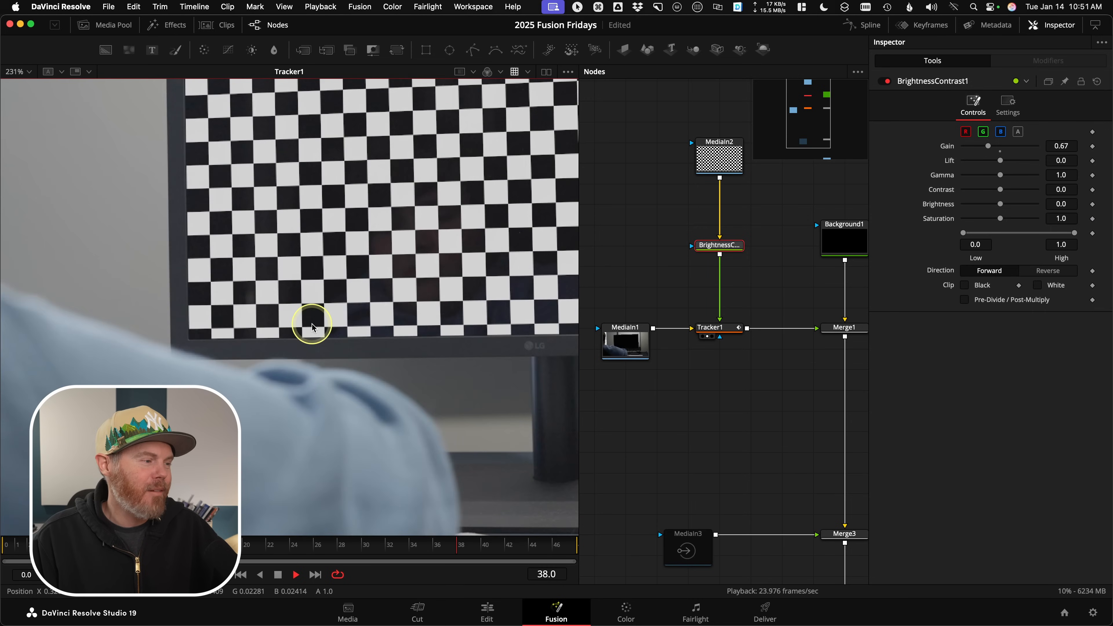
key(space)
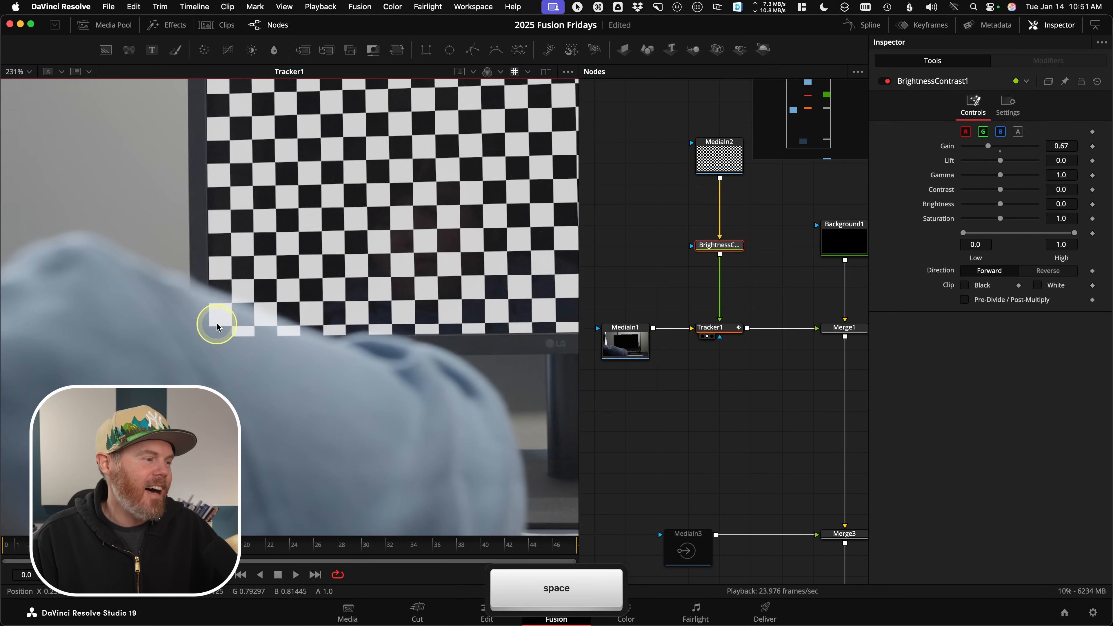
scroll(222, 321, down, 2)
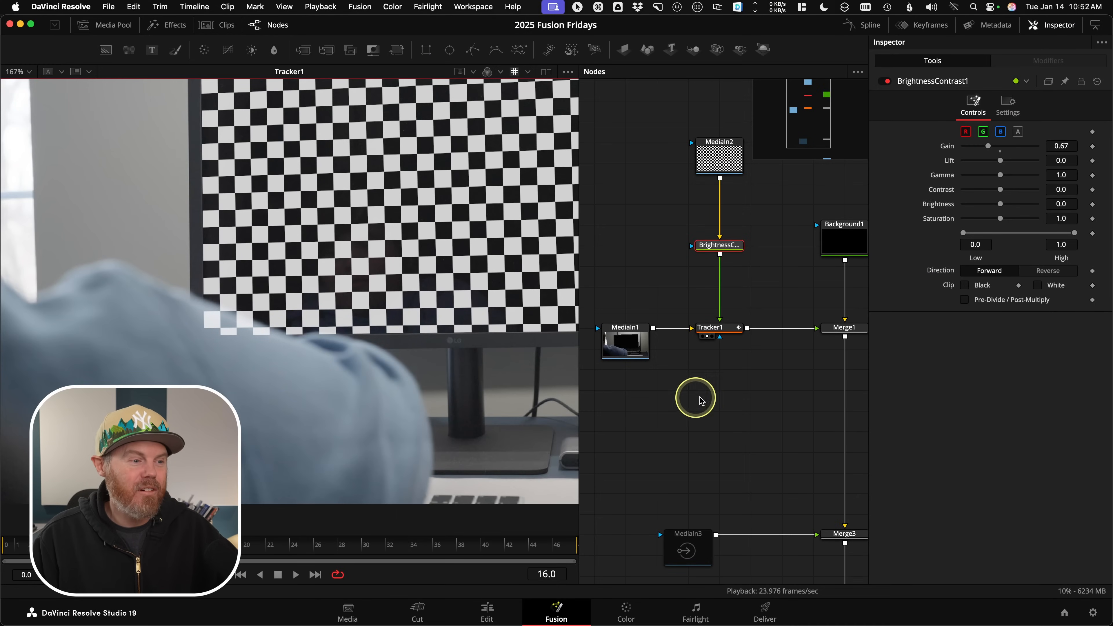
- Move the MediaIn1 node farther away from Tracker1 to make room in the node graph
scroll(701, 377, down, 4)
drag(679, 376, 704, 336)
drag(679, 291, 631, 292)
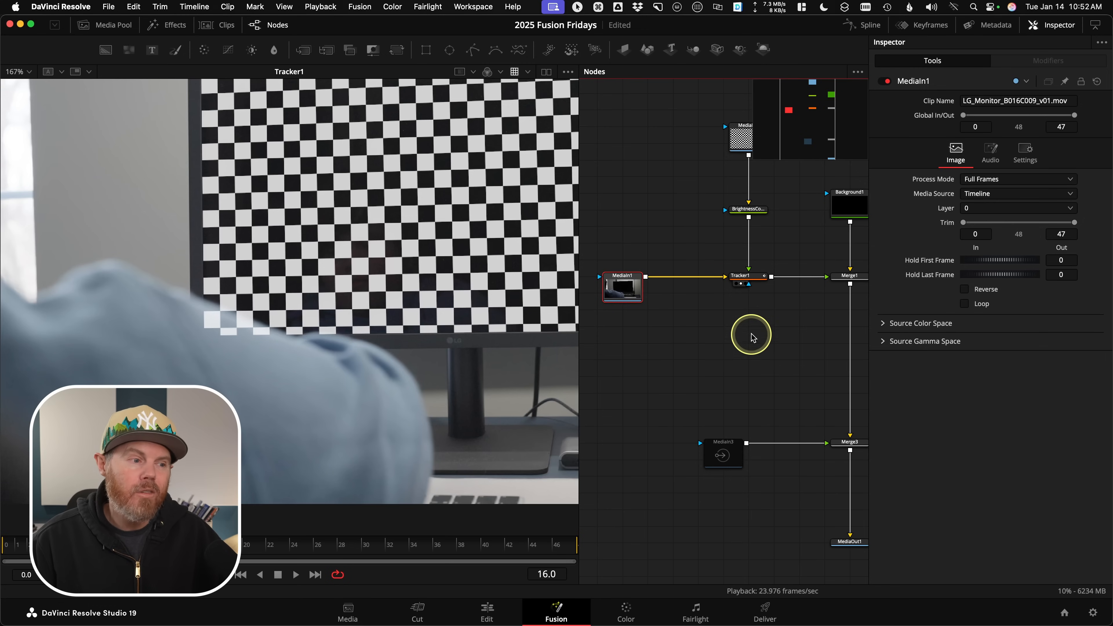
- Add a Magic Mask node below the MediaIn1–Tracker1 connection, feed it from MediaIn1 and show it in the viewer
click(684, 329)
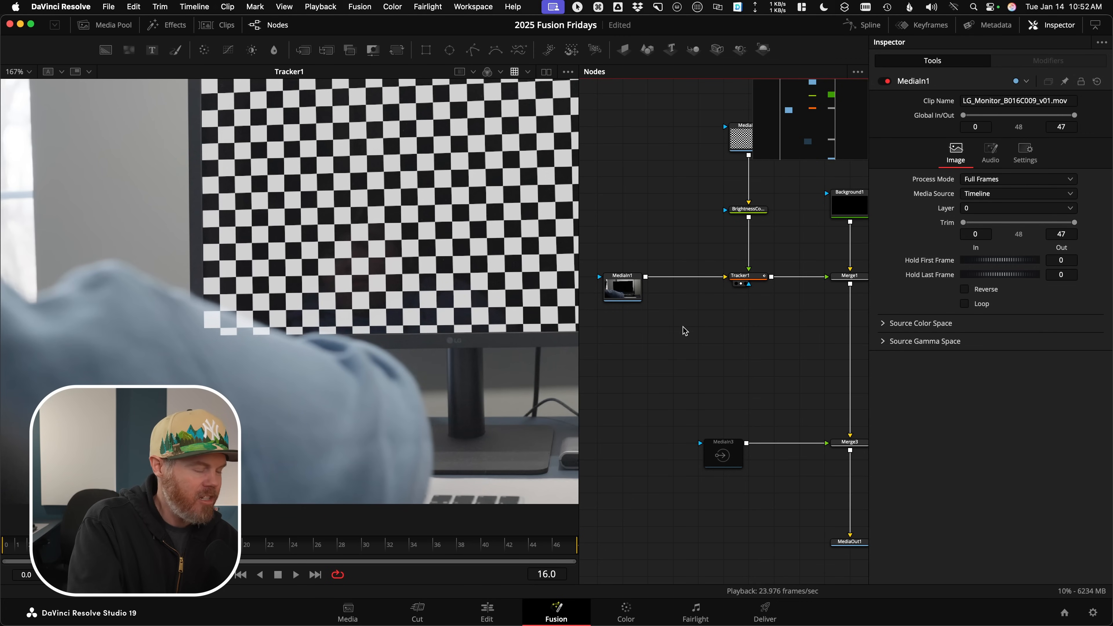
key(shift+space)
text(magic)
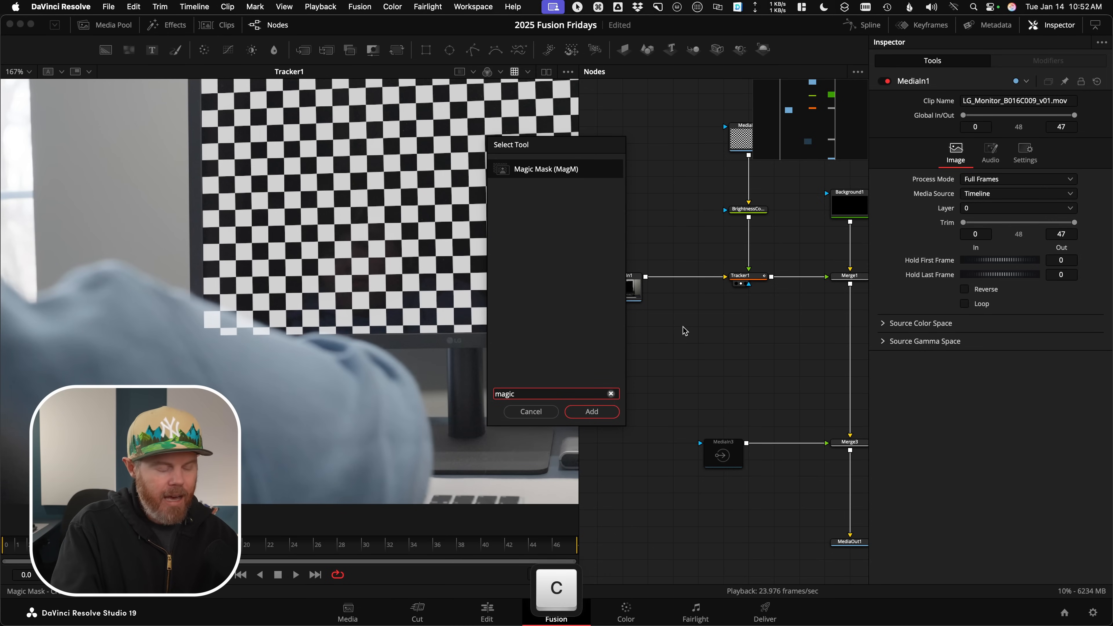
key(Return)
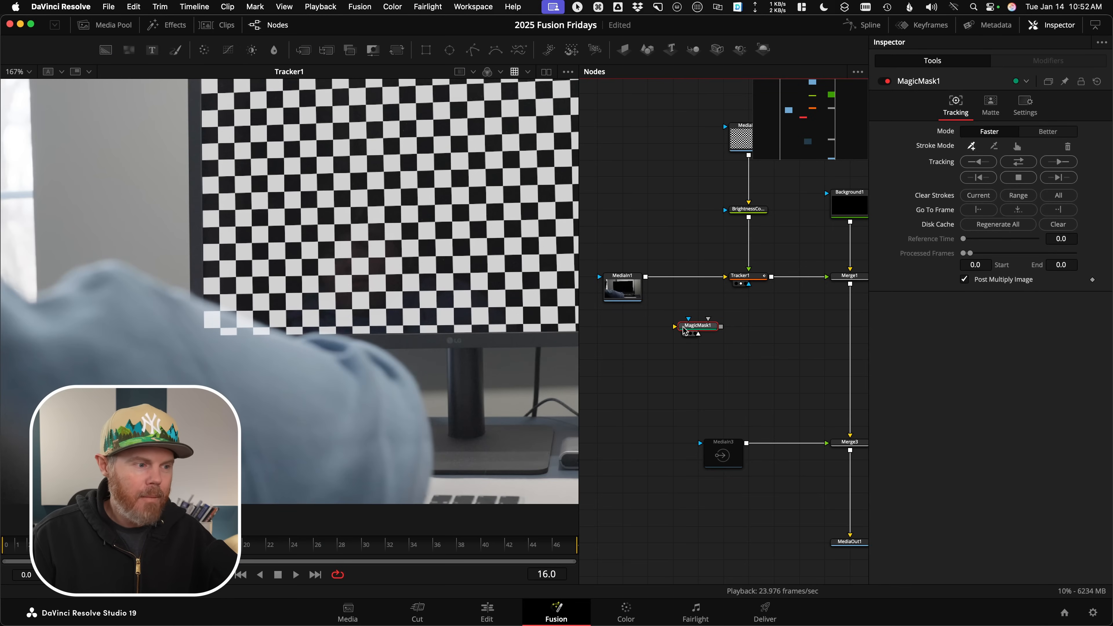
drag(653, 285, 690, 327)
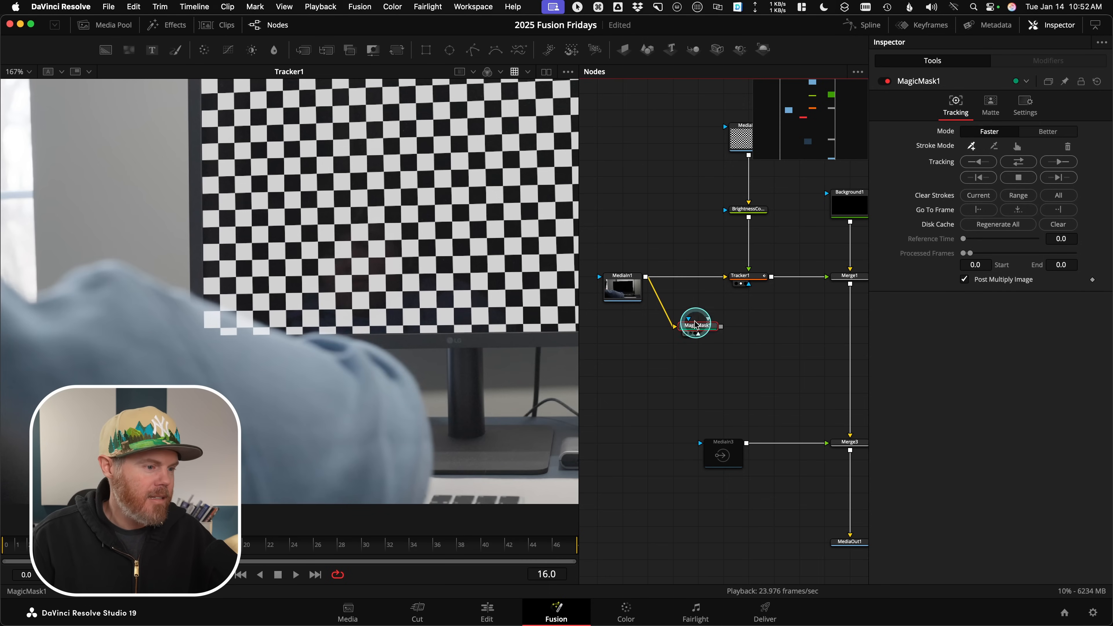
drag(699, 328, 397, 236)
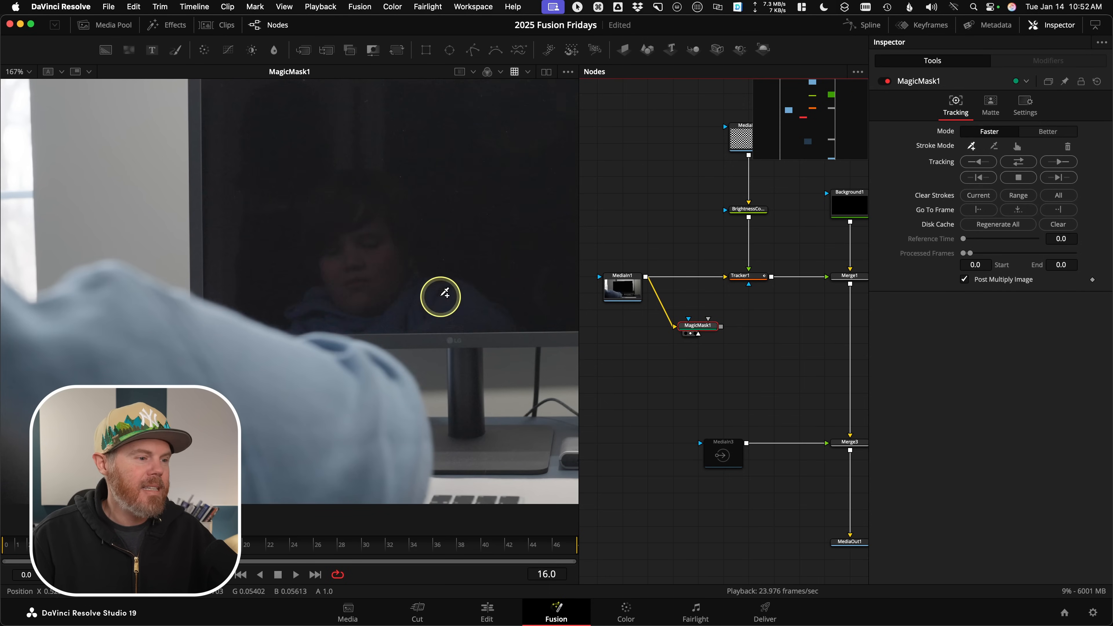
- Go to frame 9 and draw a Magic Mask stroke along the sleeve of the arm in front of the monitor
drag(765, 308, 760, 356)
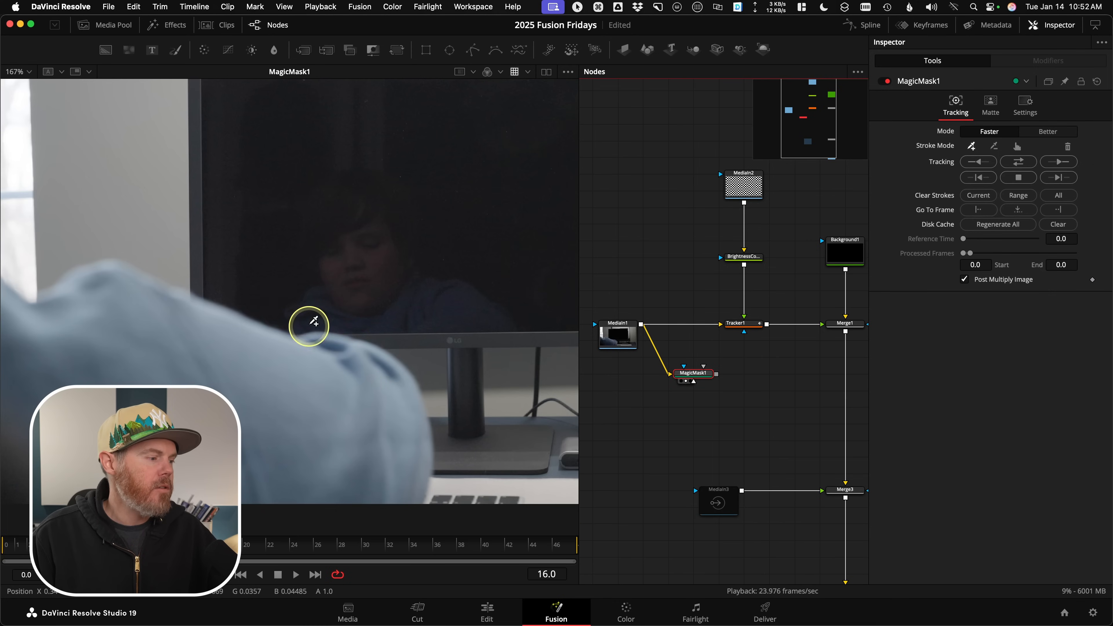
drag(198, 547, 112, 547)
drag(308, 297, 252, 309)
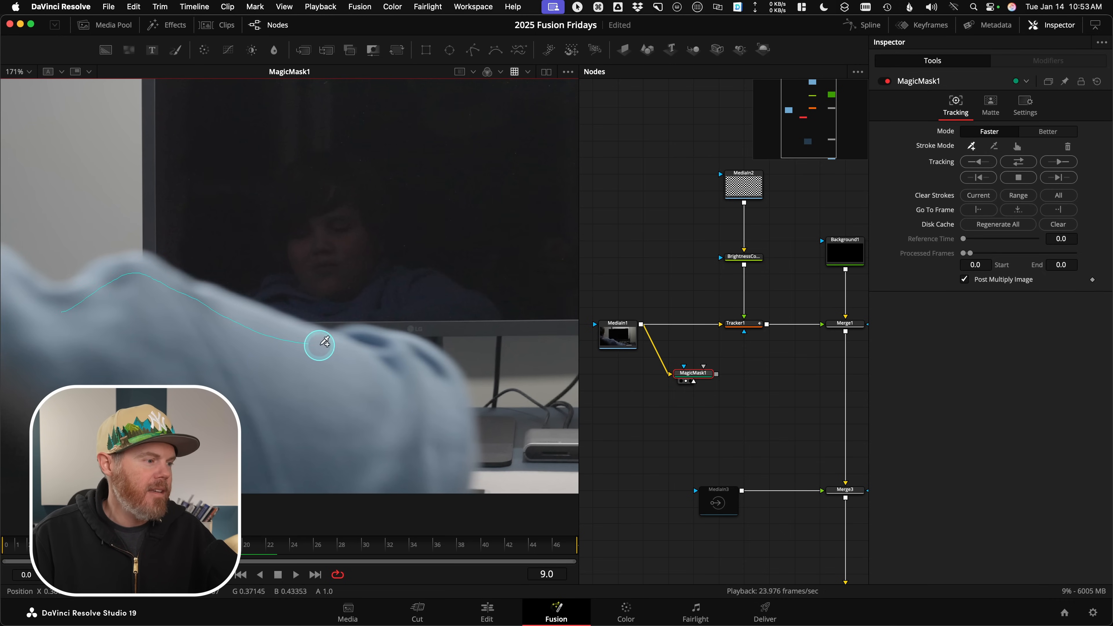
drag(400, 423, 403, 425)
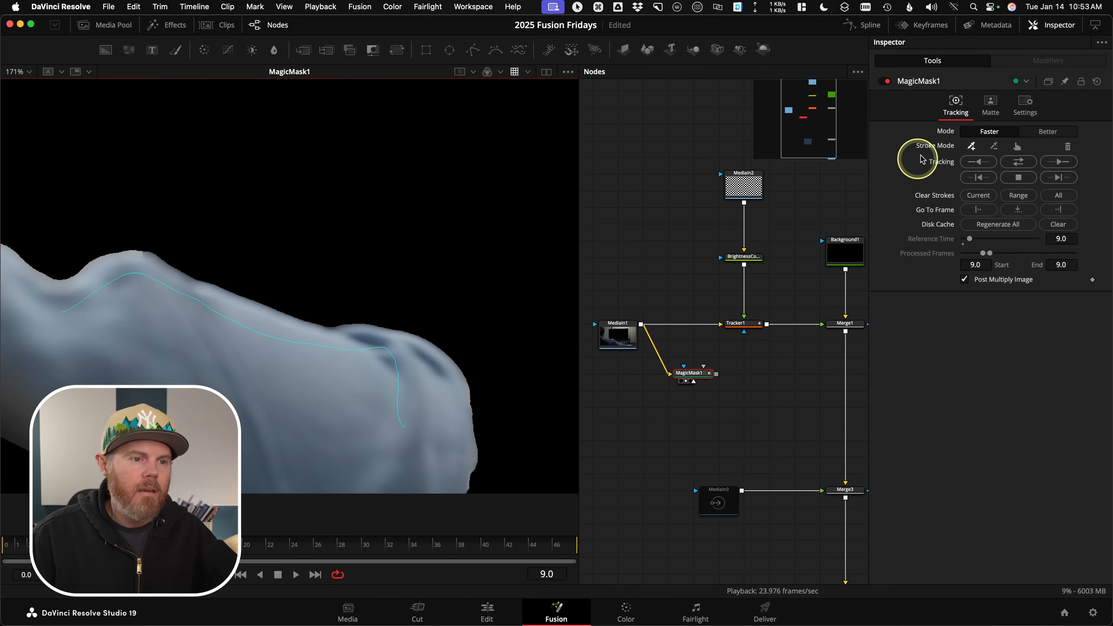
- Set the Magic Mask mode to Better and track the stroke forward and then in reverse
click(1052, 133)
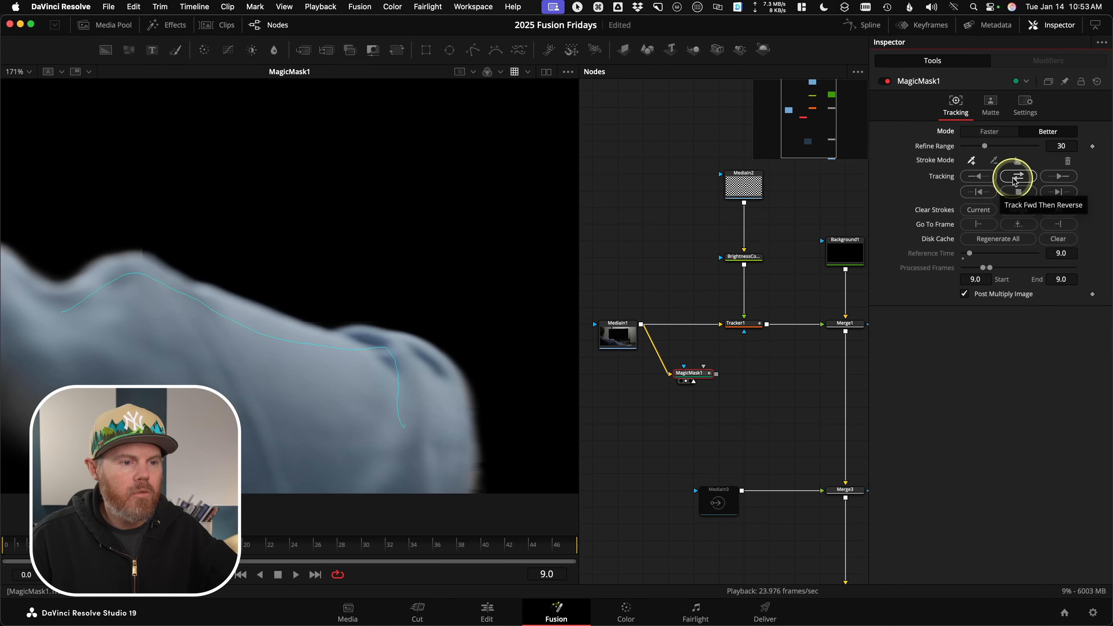
key(ctrl)
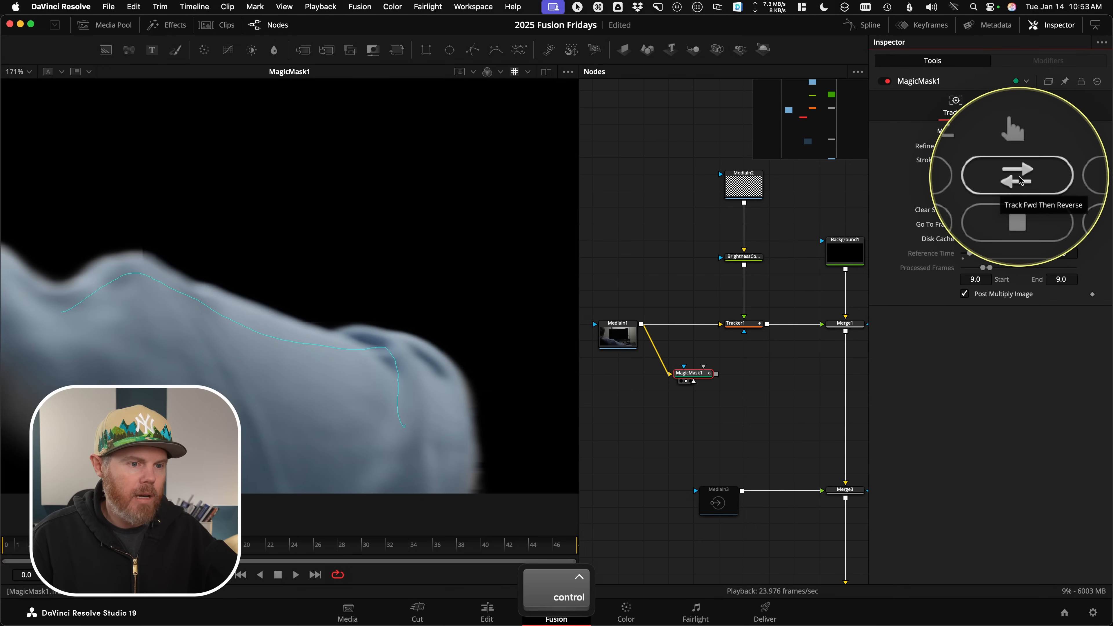
click(1018, 177)
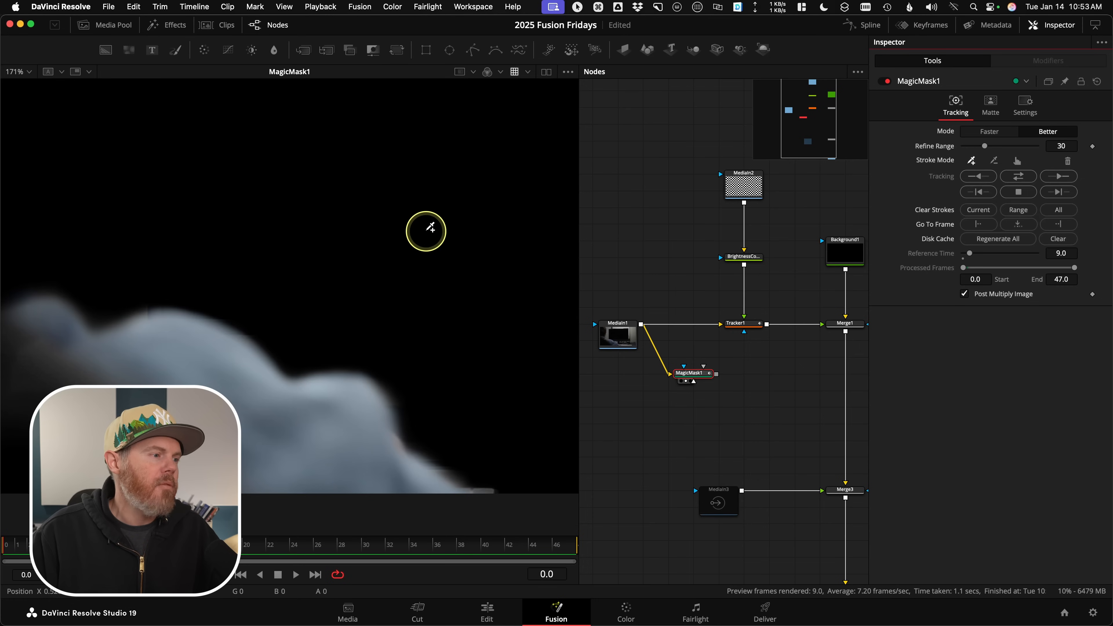
- Turn on the viewer's checker underlay to inspect the Magic Mask's transparency, and turn it off again
click(664, 193)
click(661, 144)
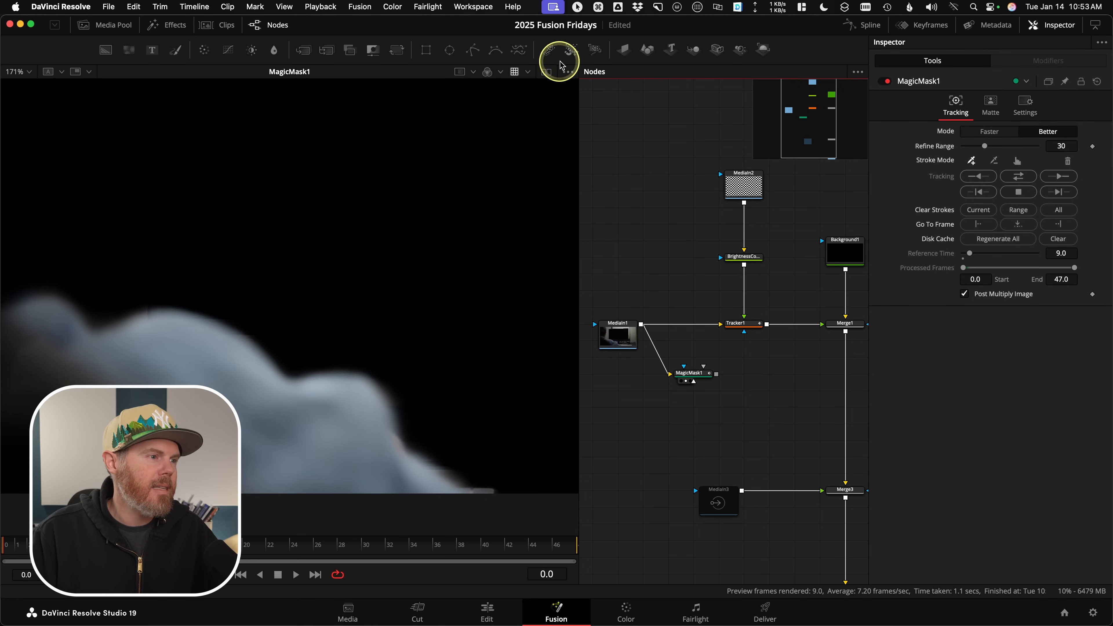
click(567, 72)
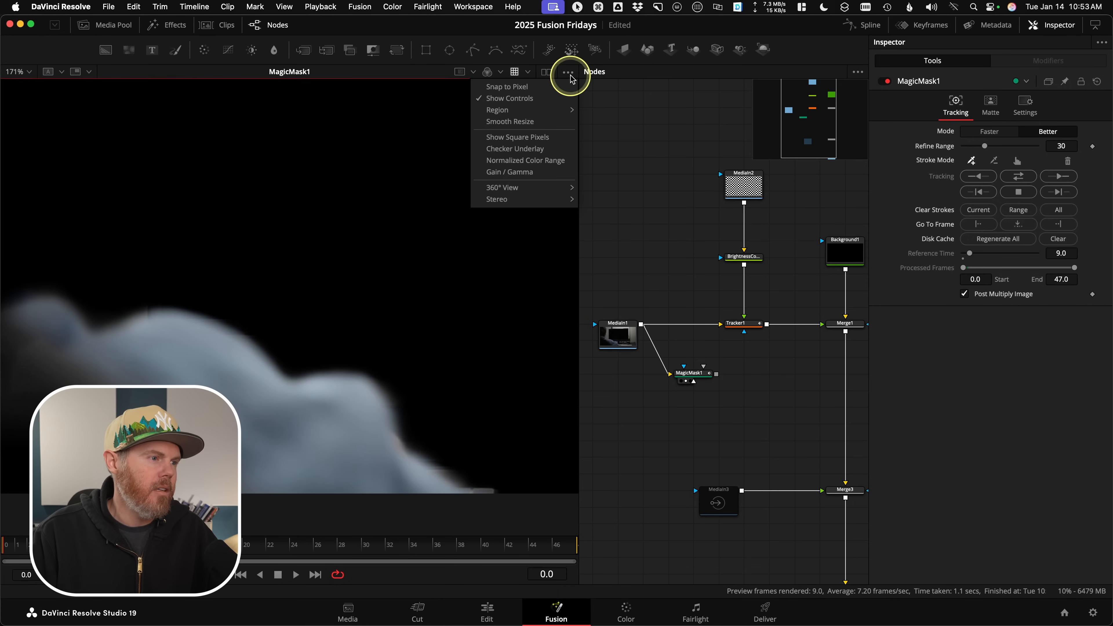
key(ctrl)
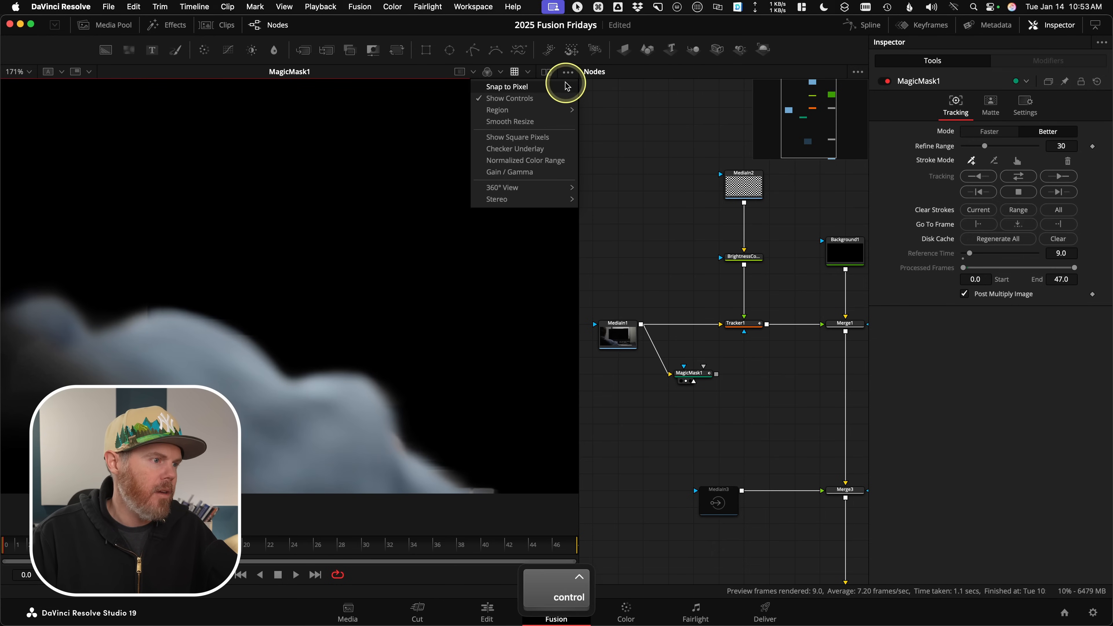
click(529, 149)
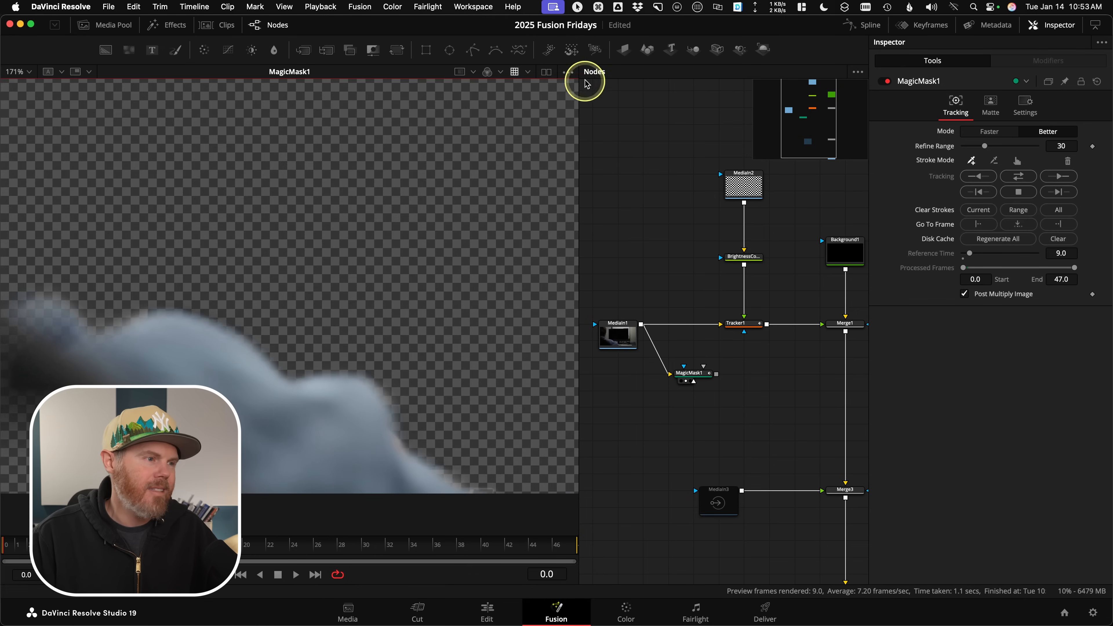
click(568, 73)
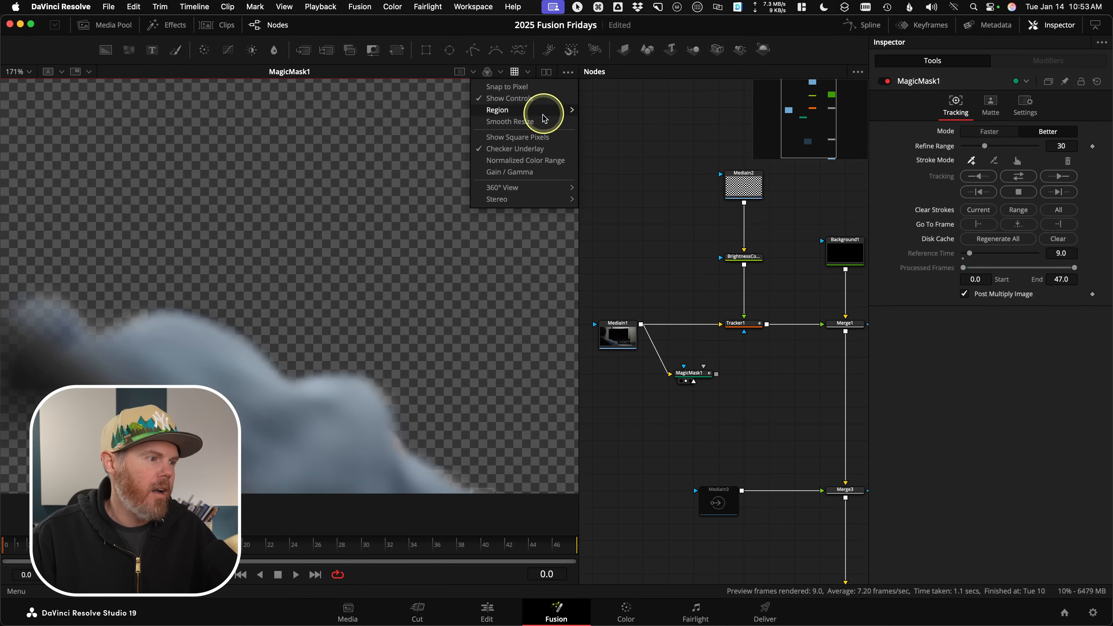
click(527, 149)
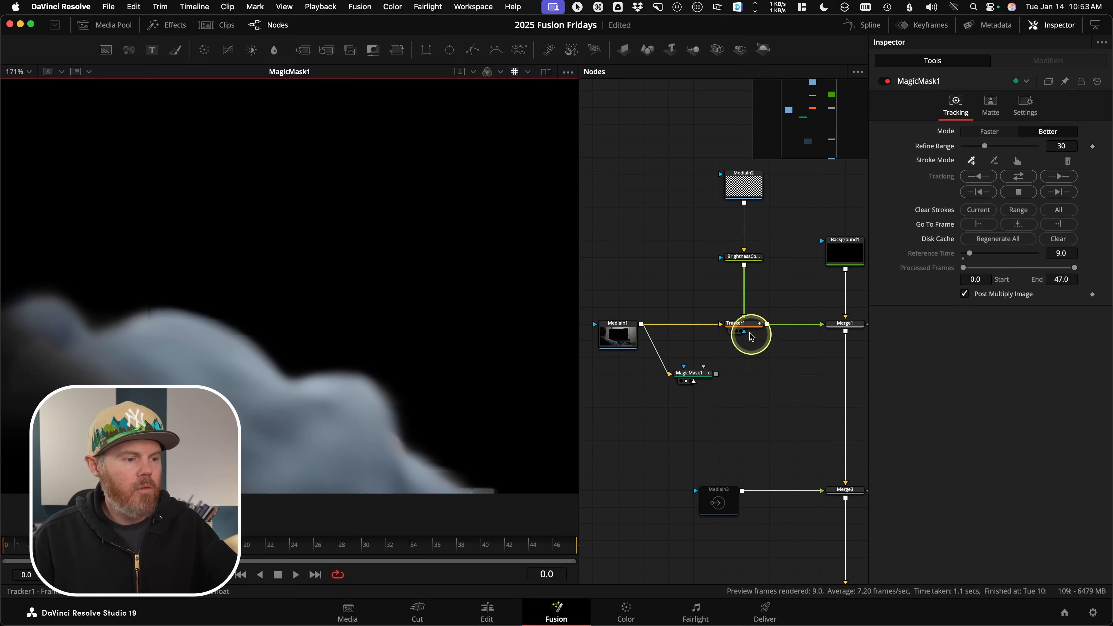
- Show Tracker1 in the viewer at frame 12 and connect MagicMask1's output to Tracker1's effect mask input
click(736, 331)
drag(285, 544, 149, 543)
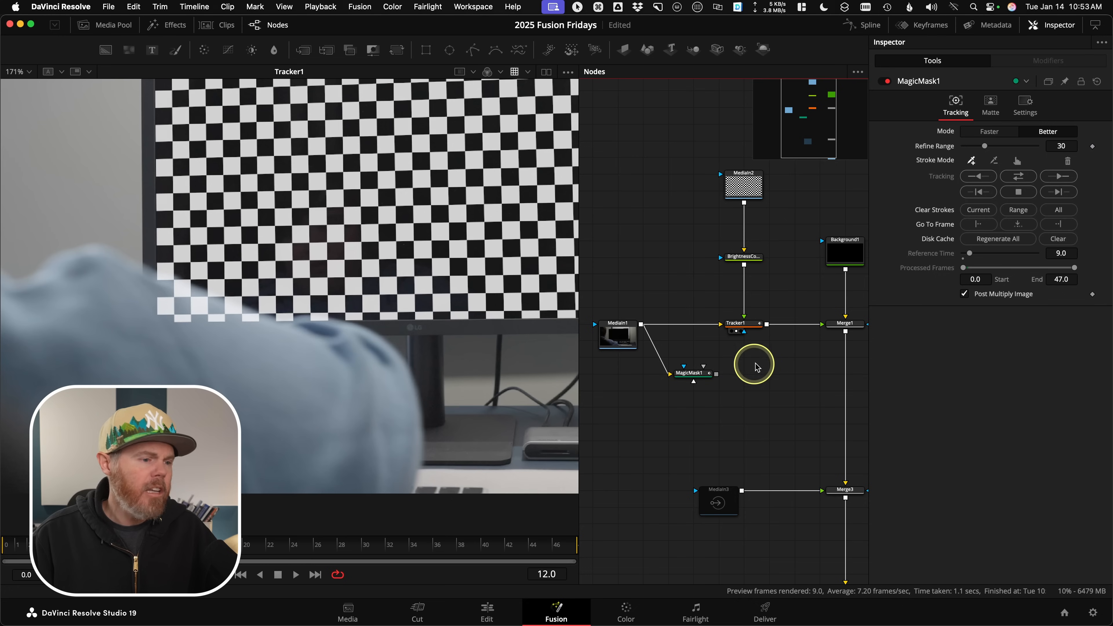
scroll(735, 261, up, 10)
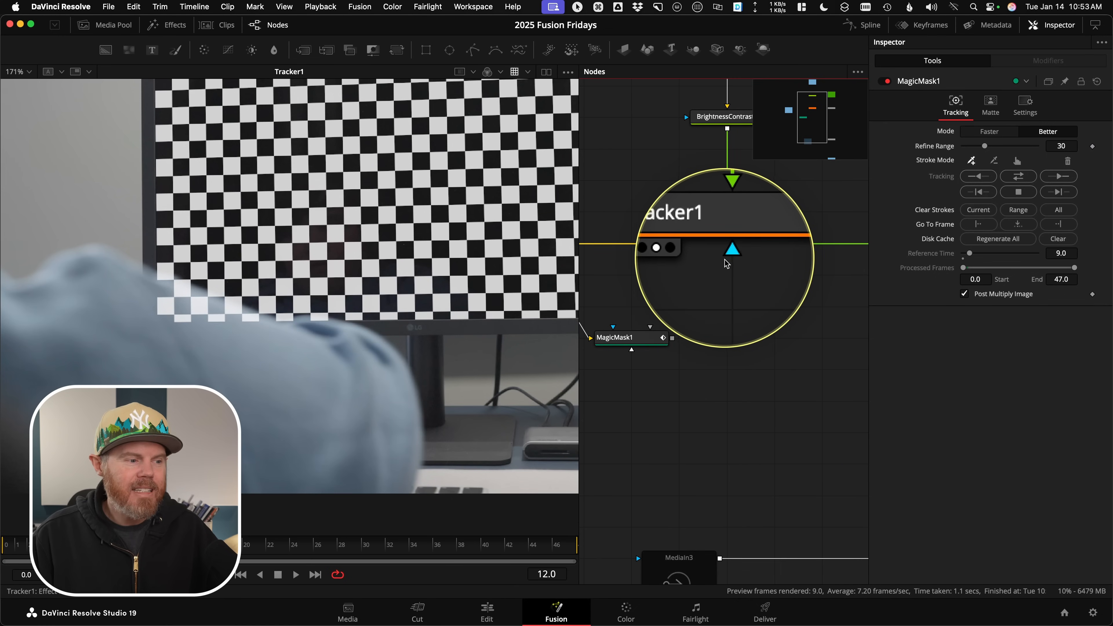
key(ctrl)
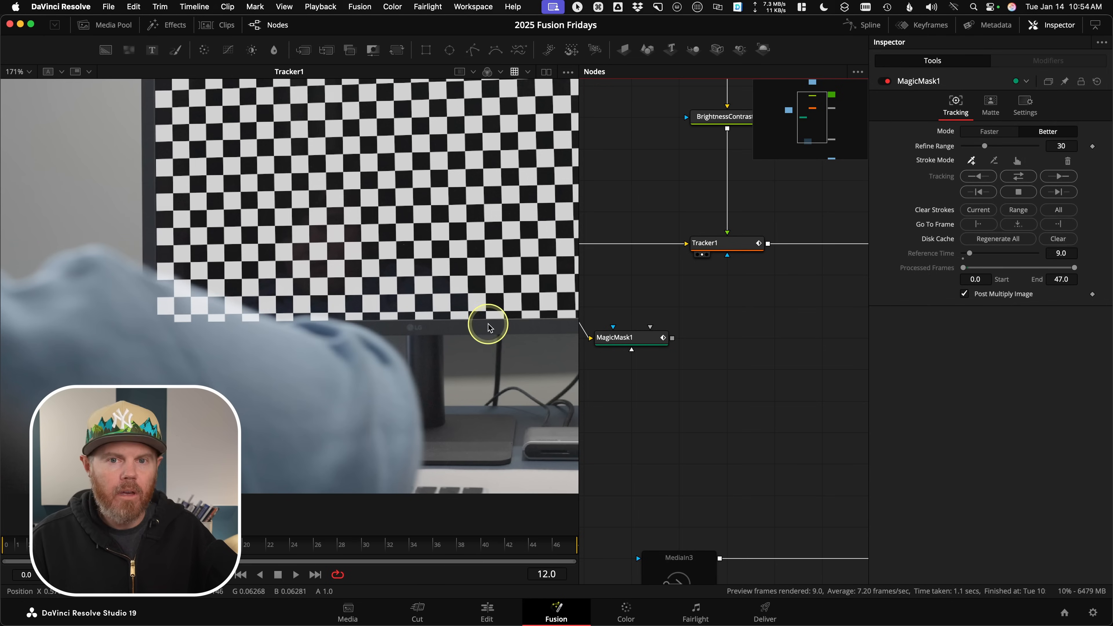
drag(721, 331, 755, 341)
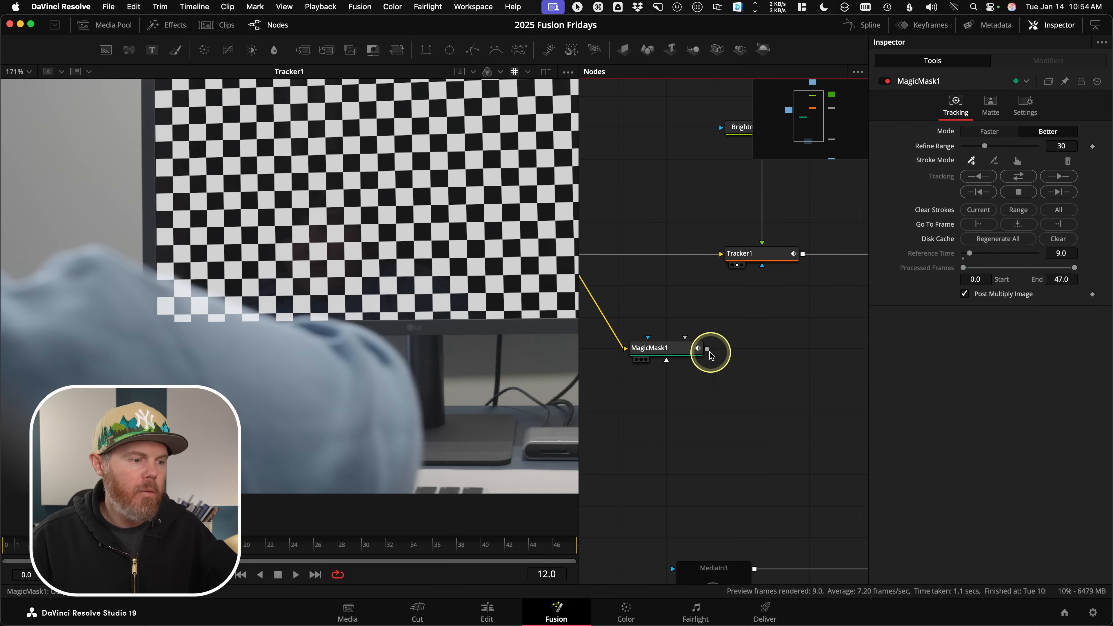
key(ctrl)
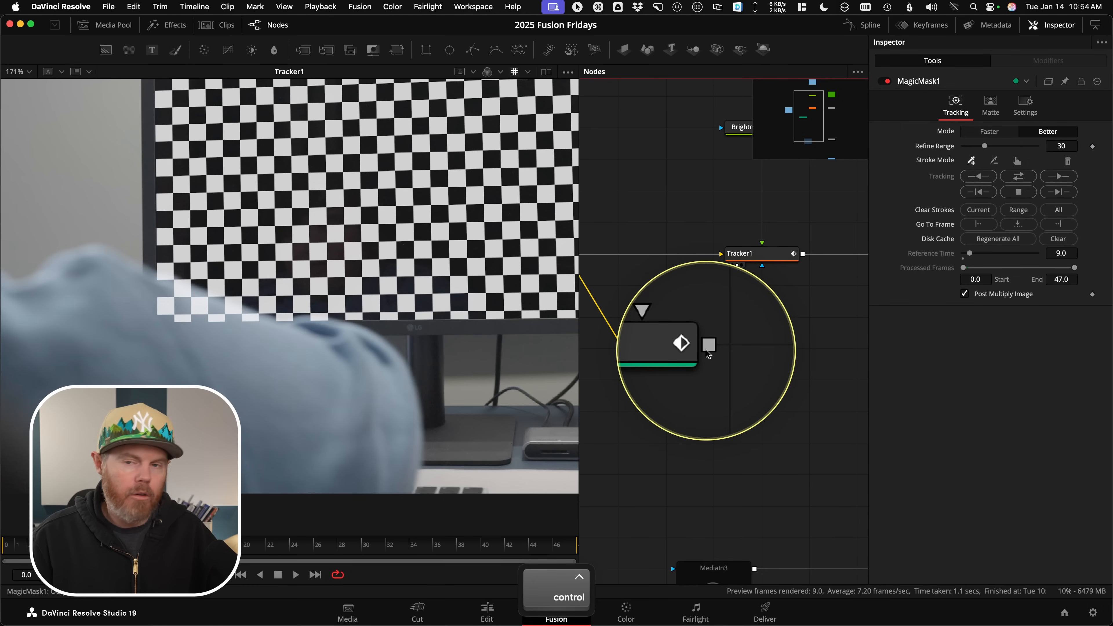
drag(707, 350, 765, 266)
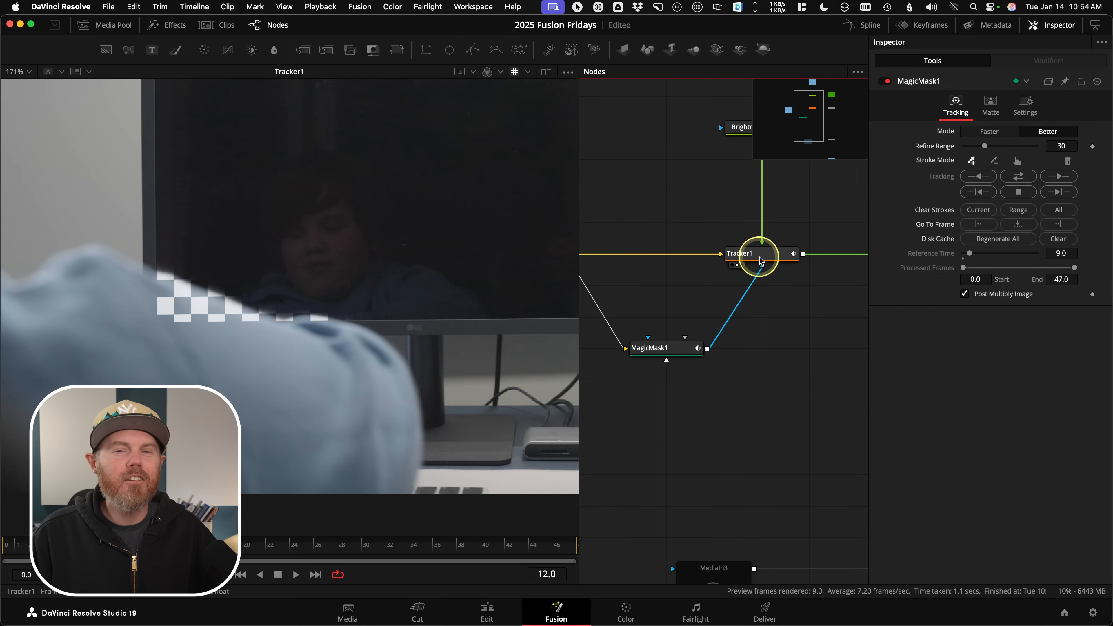
- Enable Apply Mask Inverted on Tracker1 and check the arm's masking over the checkerboard up to frame 9
click(758, 253)
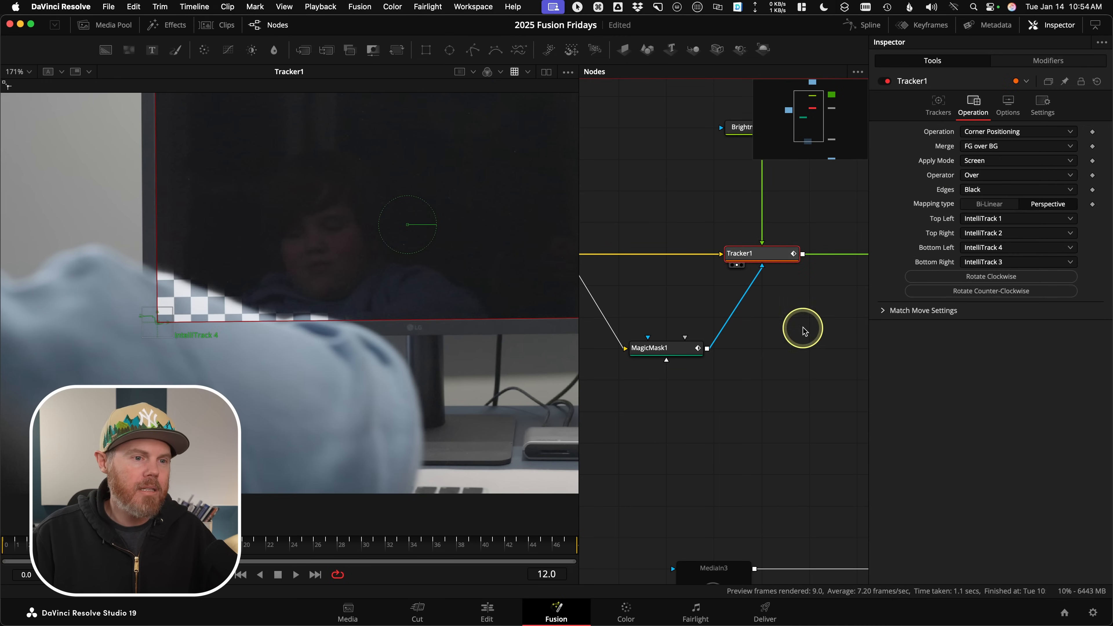
click(1041, 105)
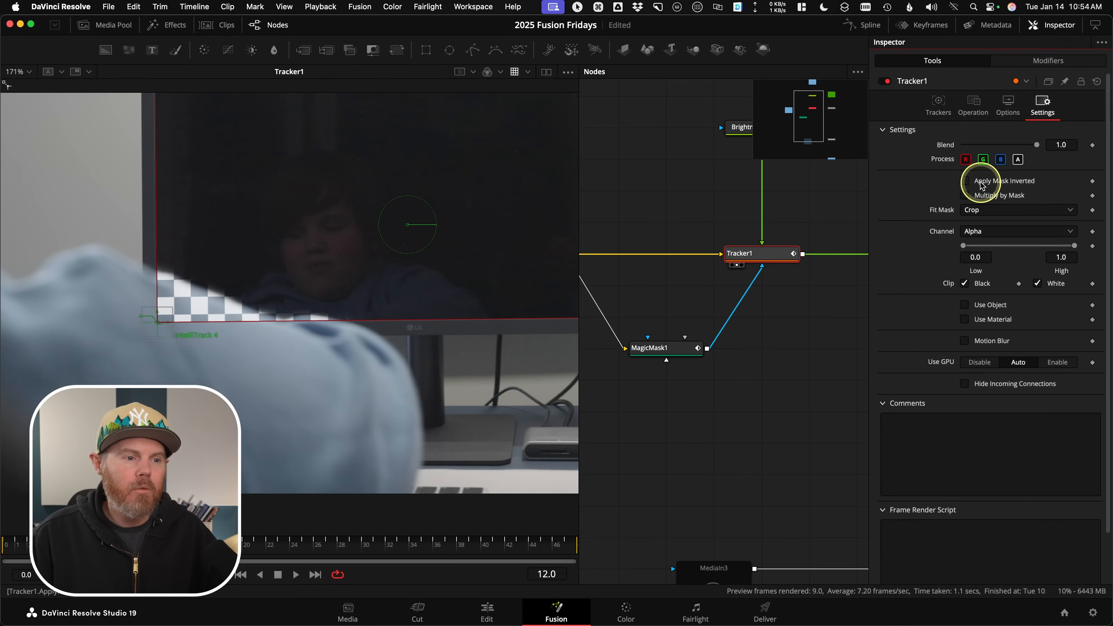
key(ctrl)
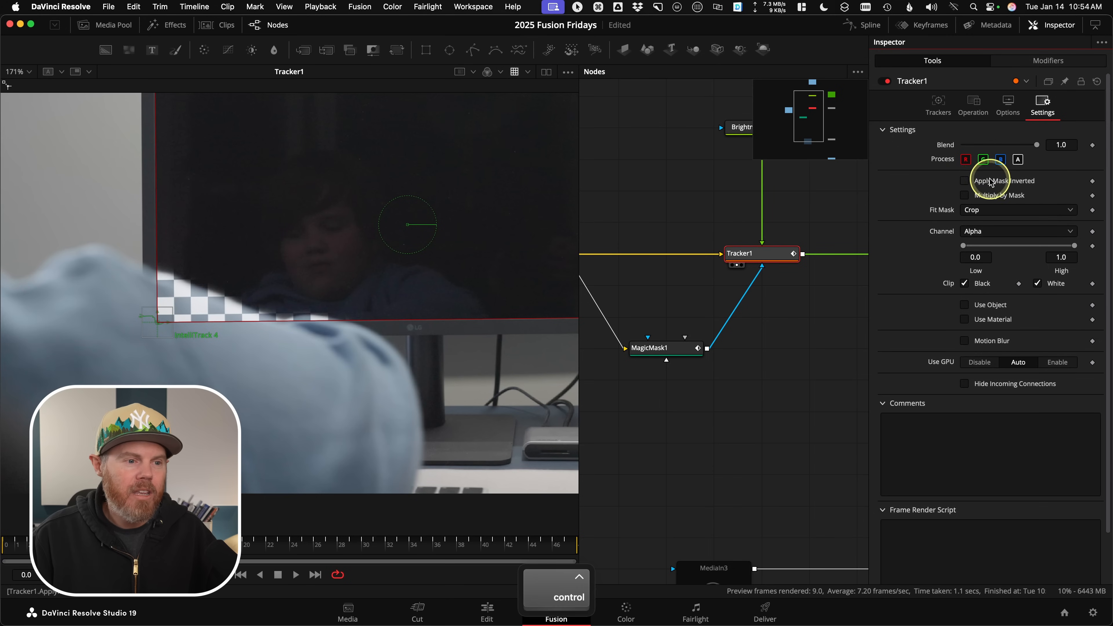
click(965, 181)
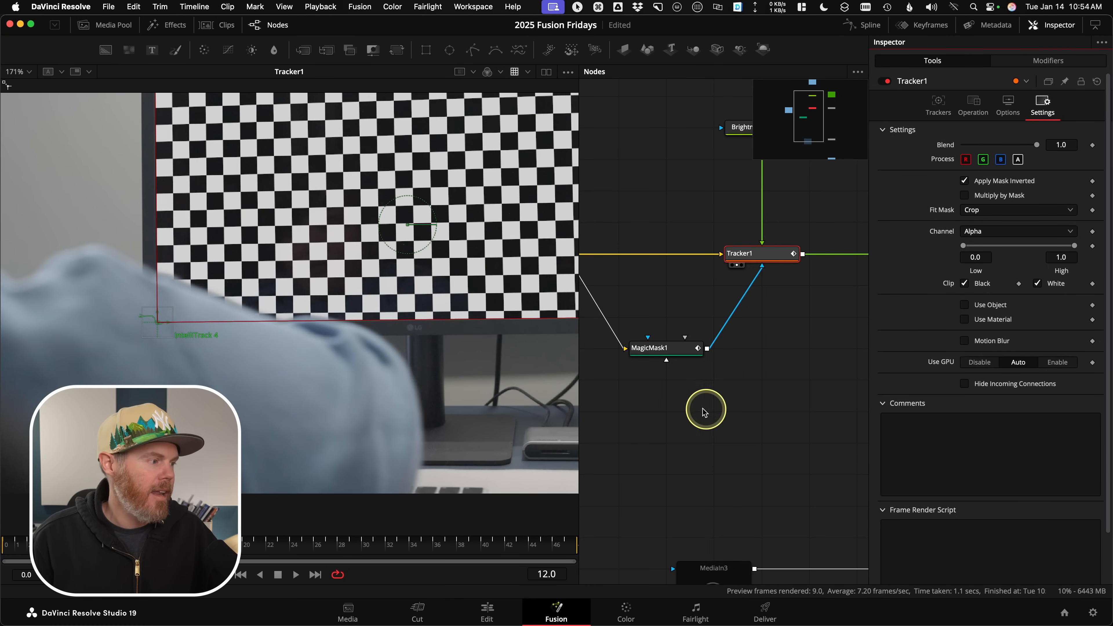
drag(268, 545, 115, 546)
click(739, 396)
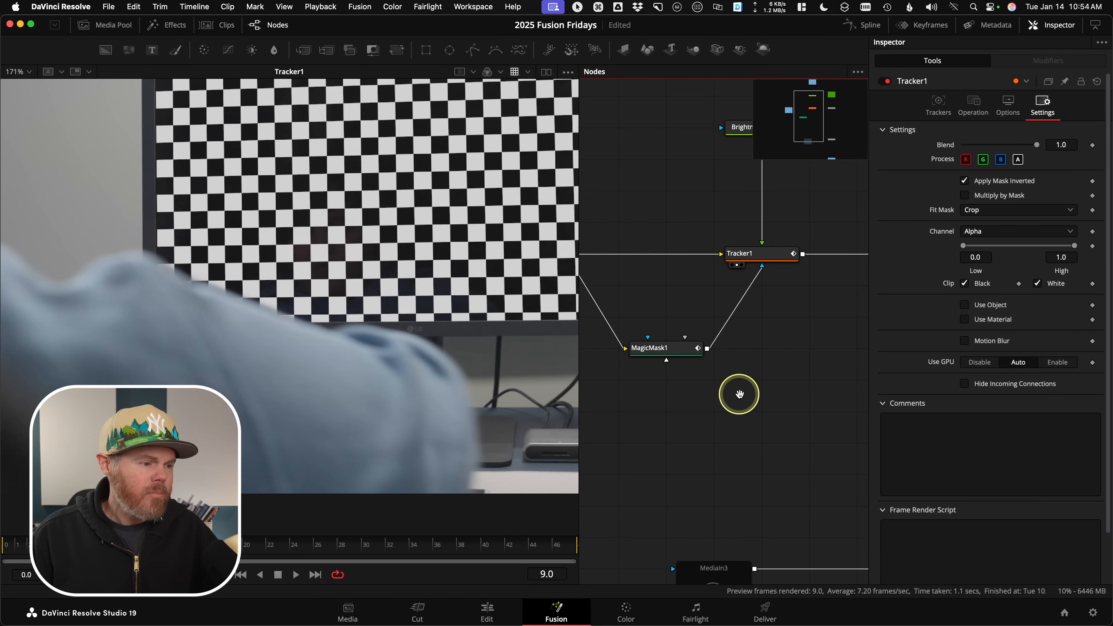
scroll(739, 396, down, 3)
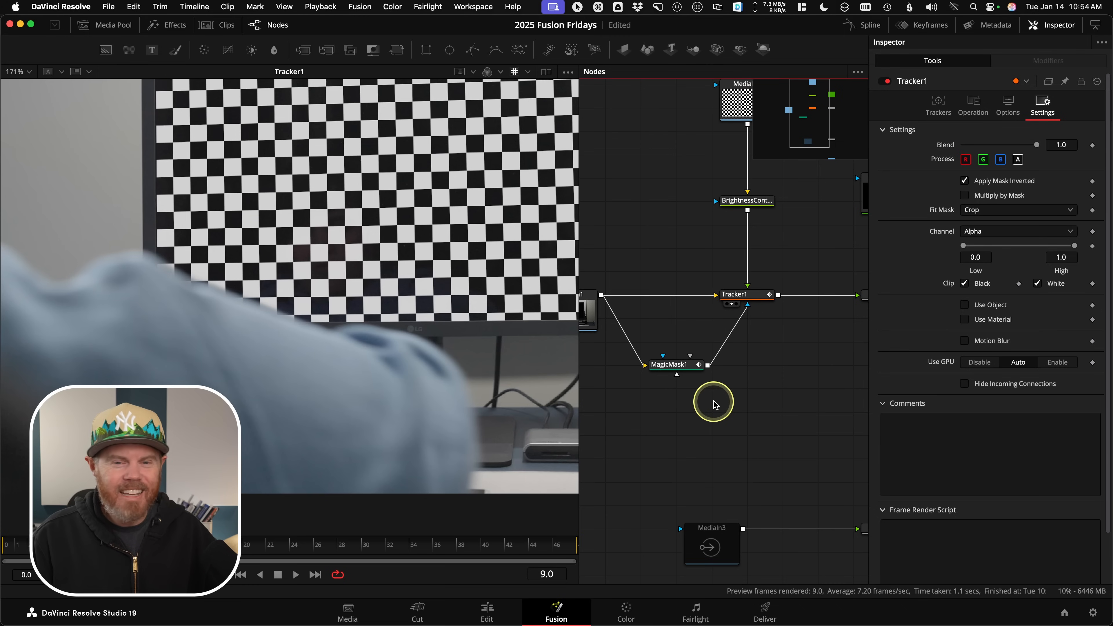
- Enable Motion Blur on Tracker1 and check the checkerboard insert's moving edges around frame 7
click(736, 294)
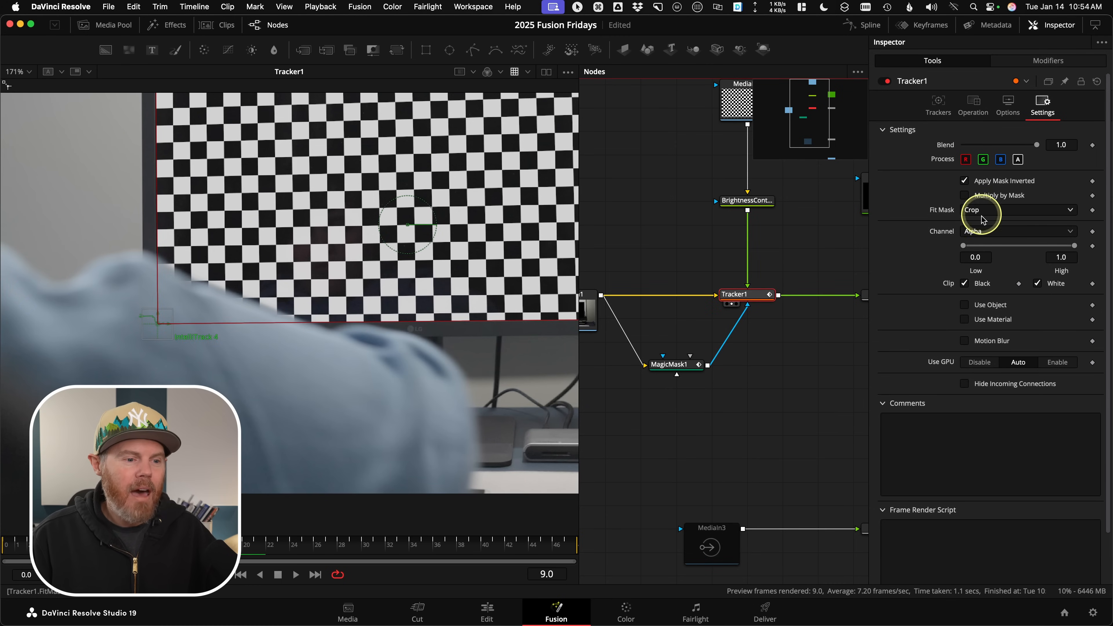
key(ctrl)
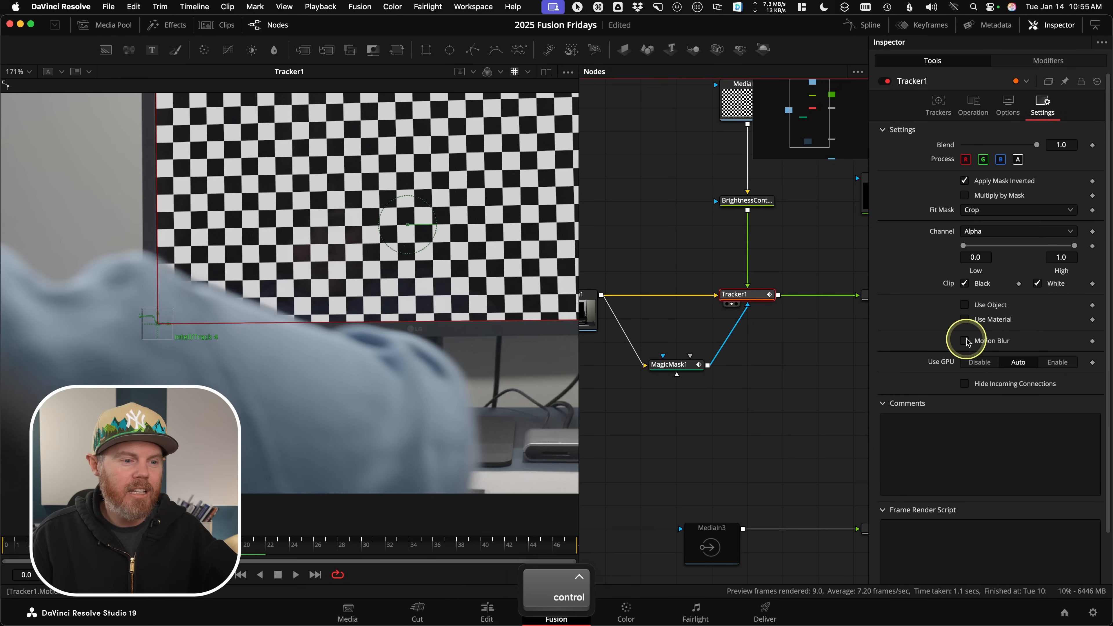
click(965, 341)
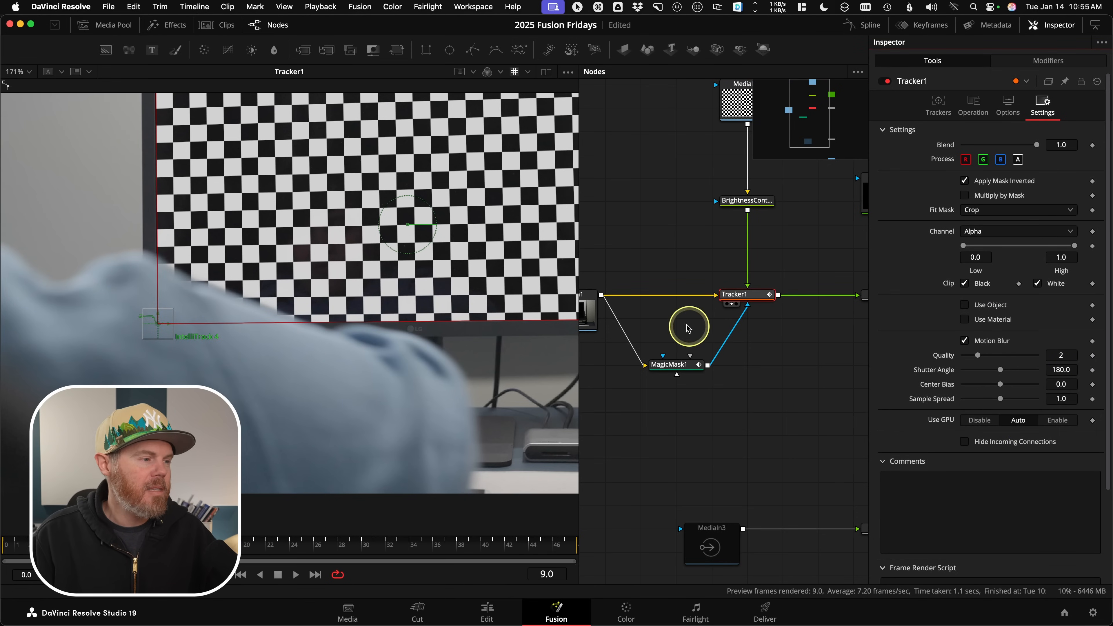
scroll(508, 229, up, 3)
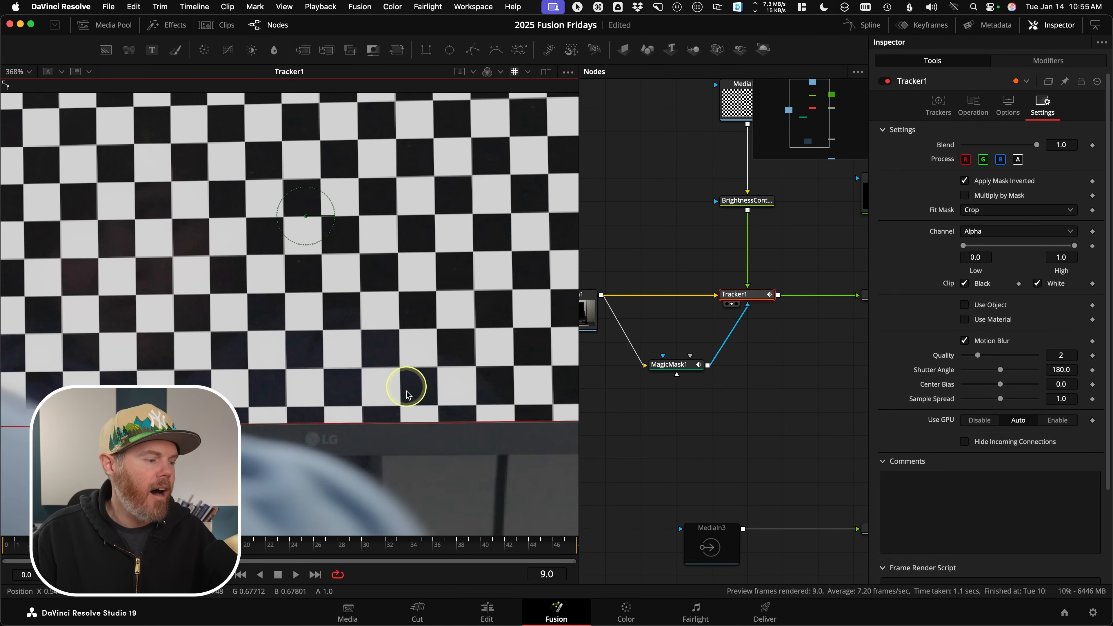
drag(262, 551, 88, 547)
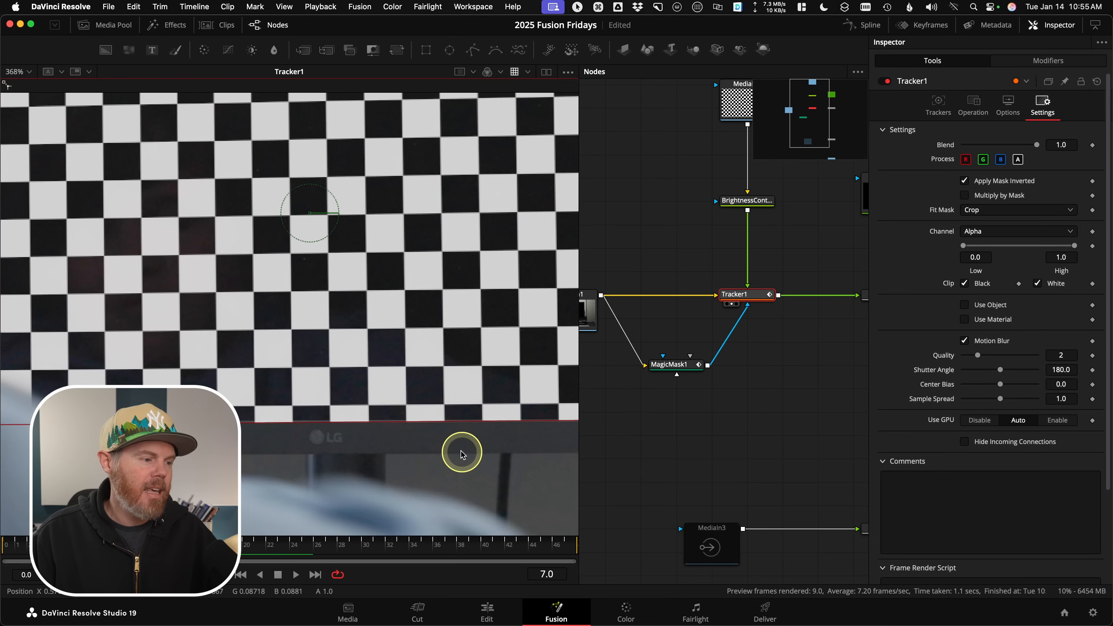
- Examine at frame 7 how the checkerboard's upper-left corner lines up with the monitor bezel
scroll(460, 459, down, 3)
drag(392, 288, 454, 292)
drag(278, 264, 378, 244)
drag(336, 274, 369, 277)
drag(369, 277, 430, 267)
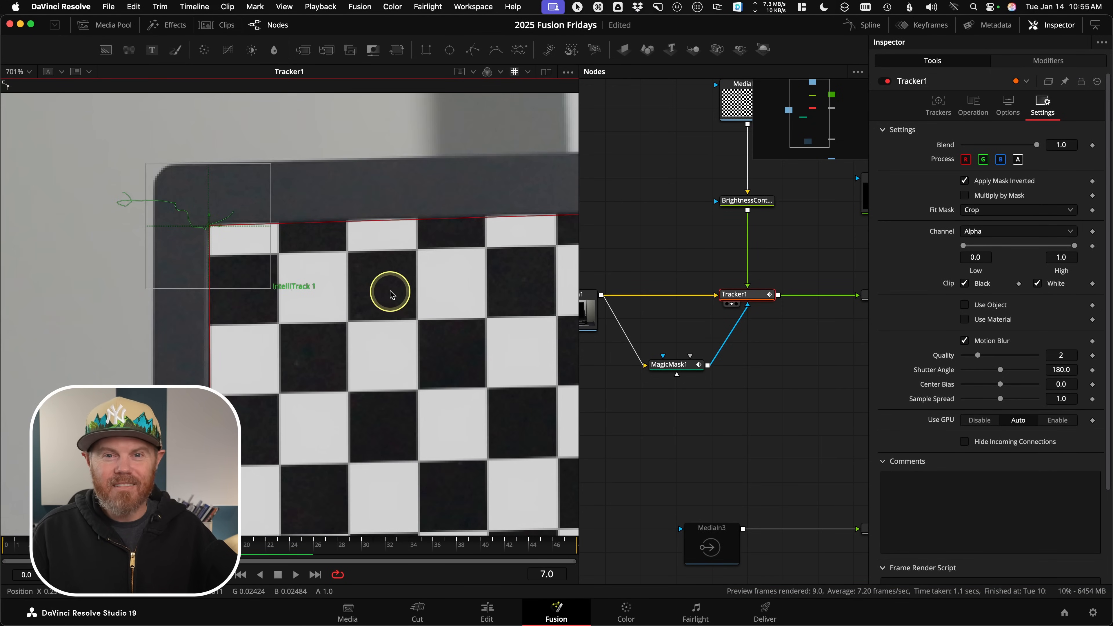
drag(218, 247, 291, 214)
drag(217, 217, 264, 249)
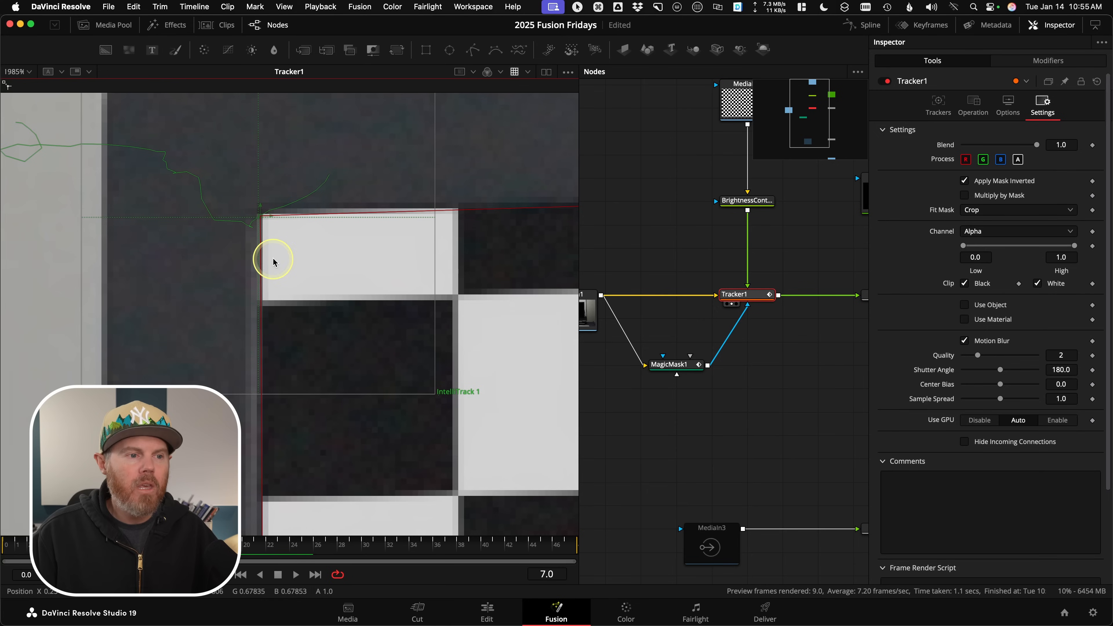
- At frame 0, set IntelliTrack 1's X offset to 0.0043 and Y offset to -0.0043, and inspect the shifted upper-left corner up close
click(938, 104)
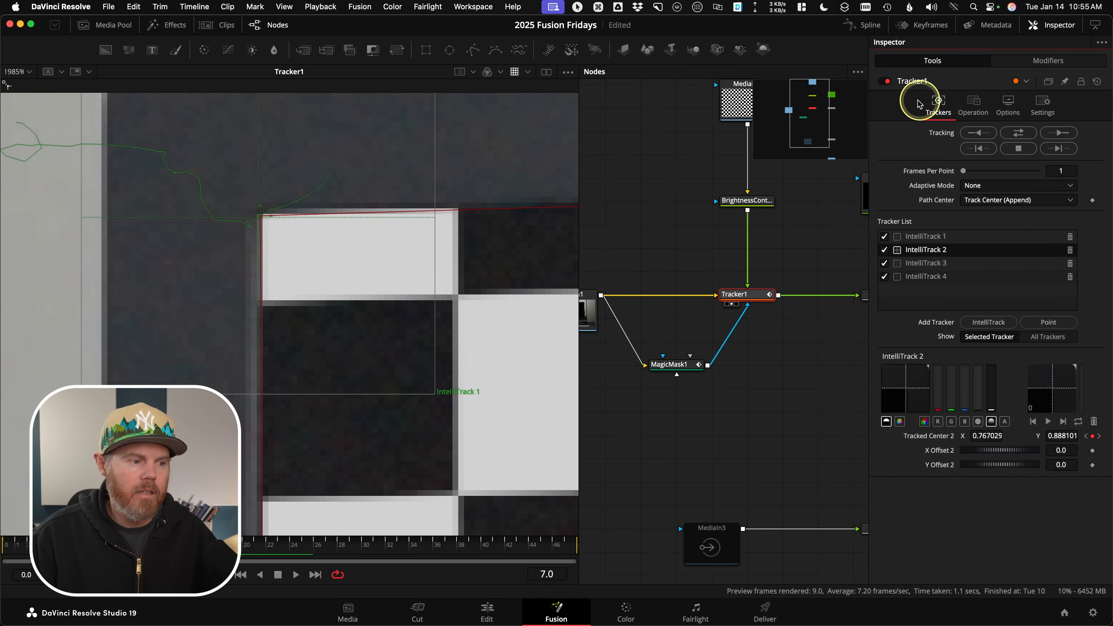
drag(87, 551, 10, 549)
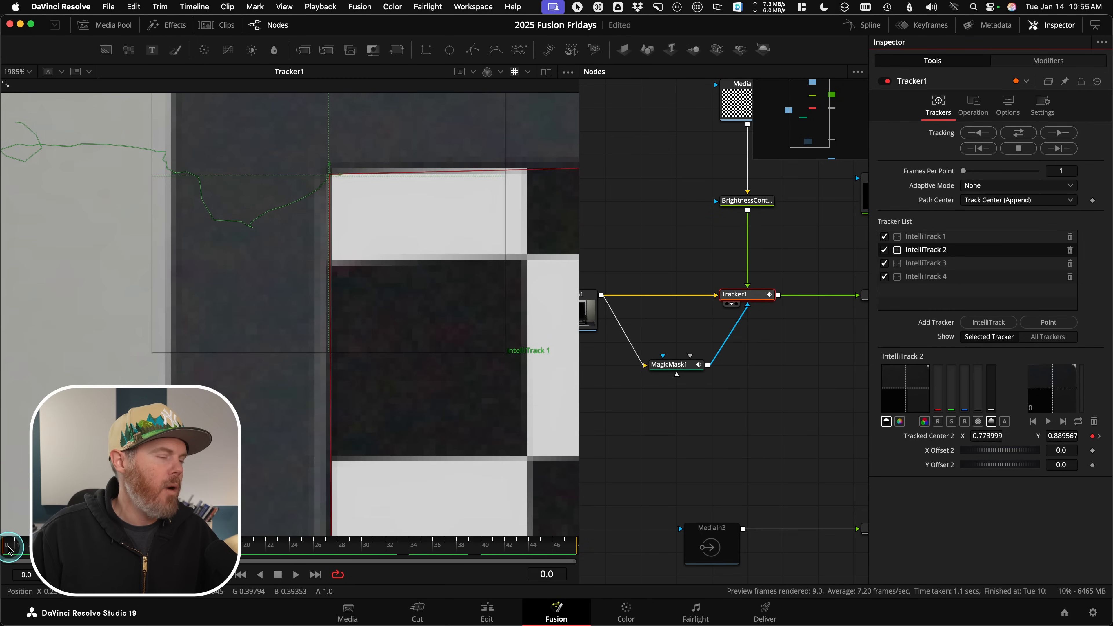
scroll(379, 340, down, 10)
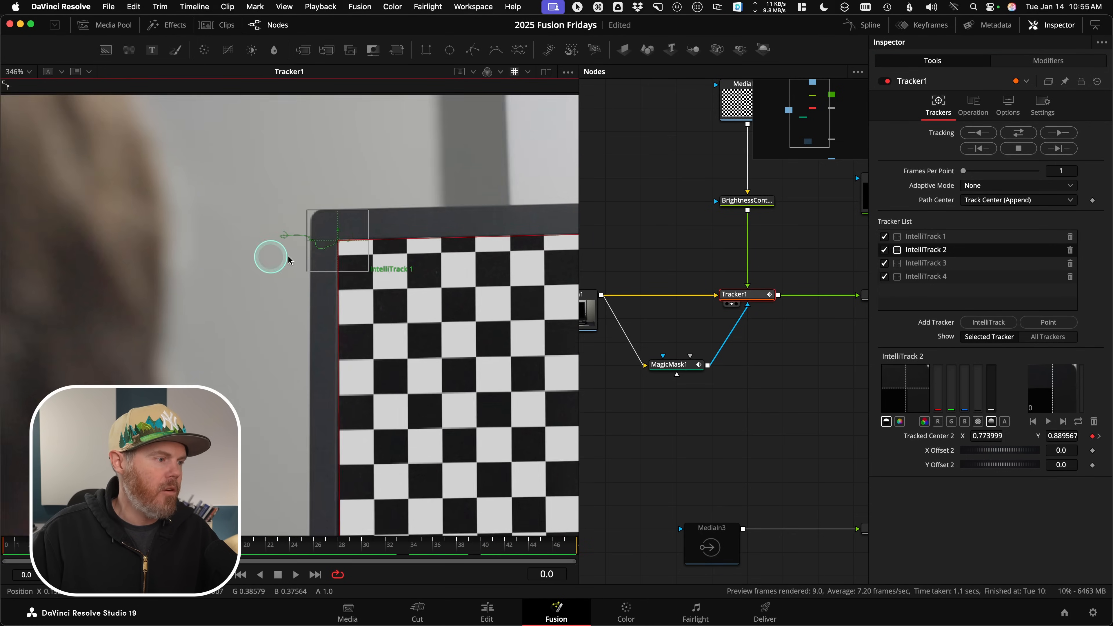
scroll(362, 234, up, 11)
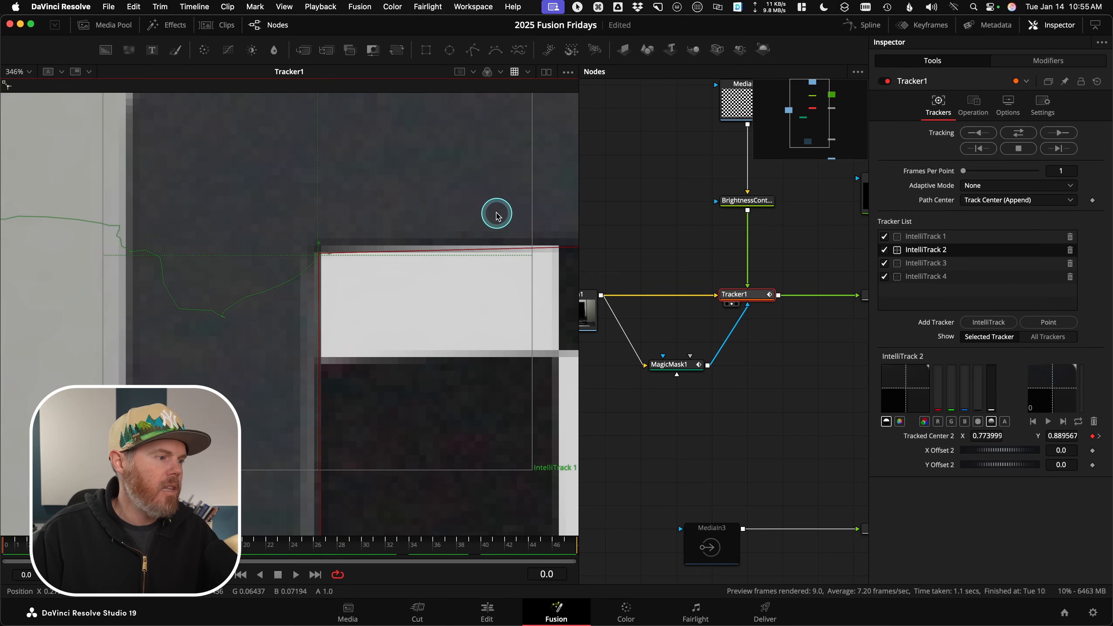
click(926, 237)
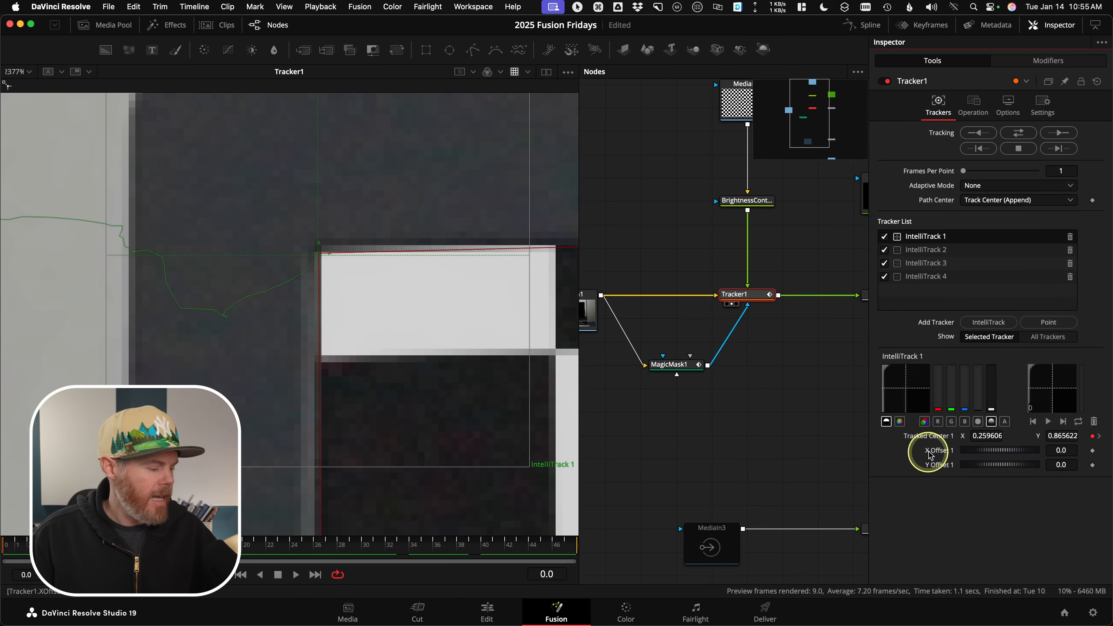
key(ctrl)
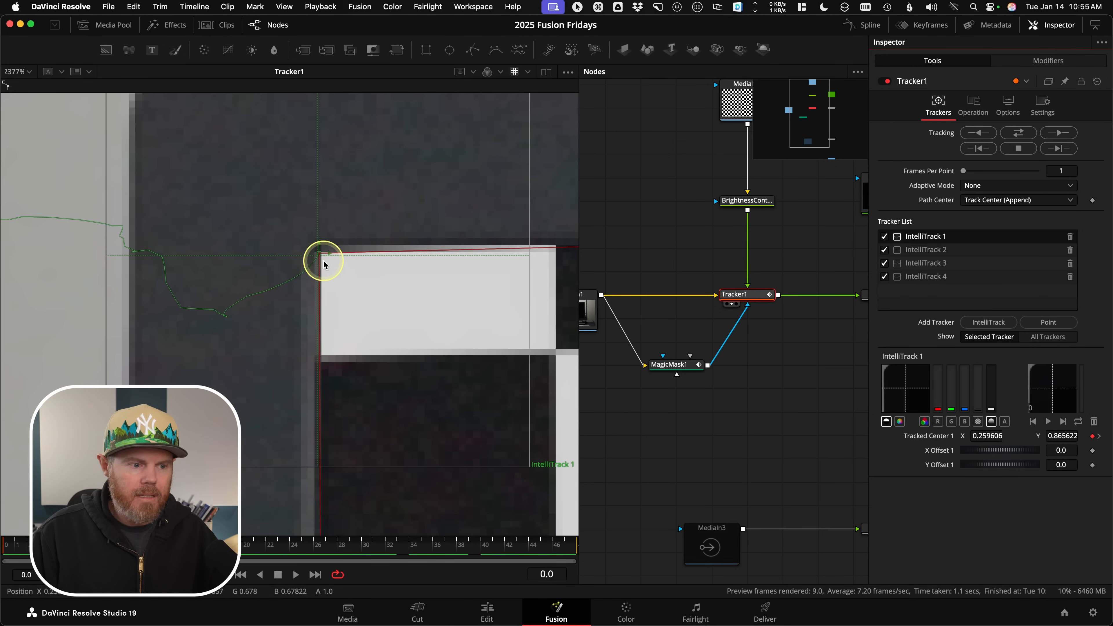
drag(985, 447, 992, 467)
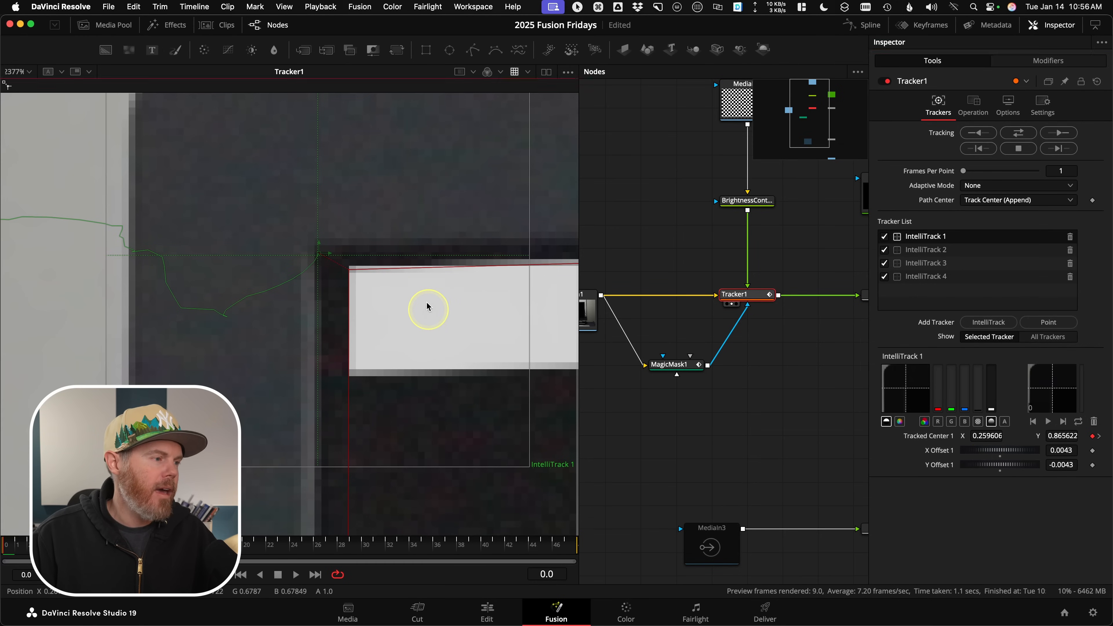
scroll(429, 312, down, 4)
scroll(421, 182, up, 2)
scroll(420, 182, left, 3)
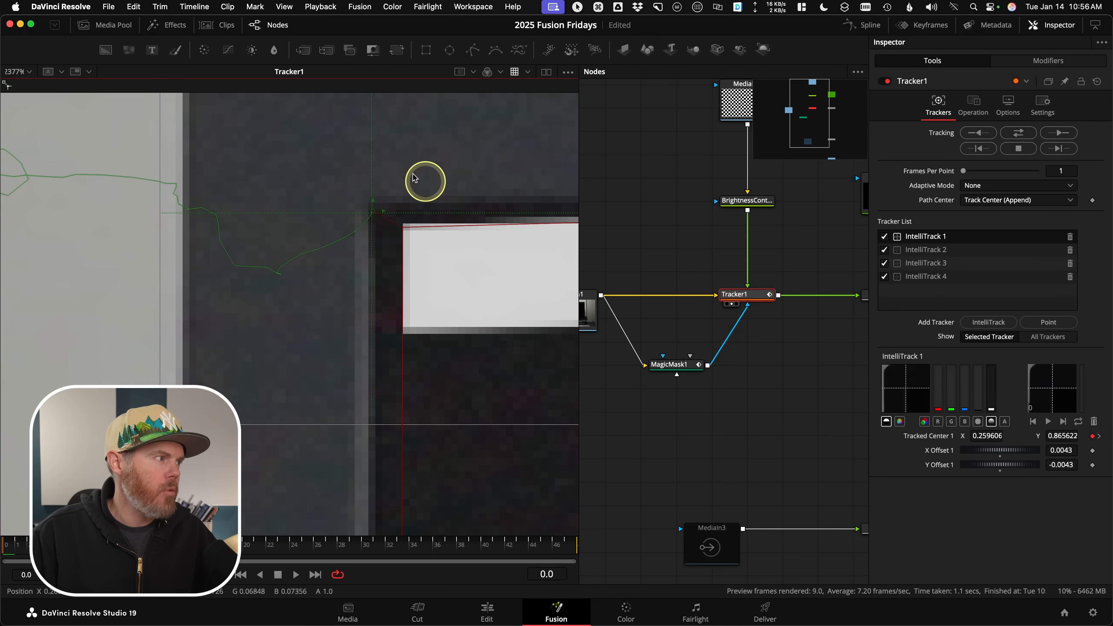
key(ctrl)
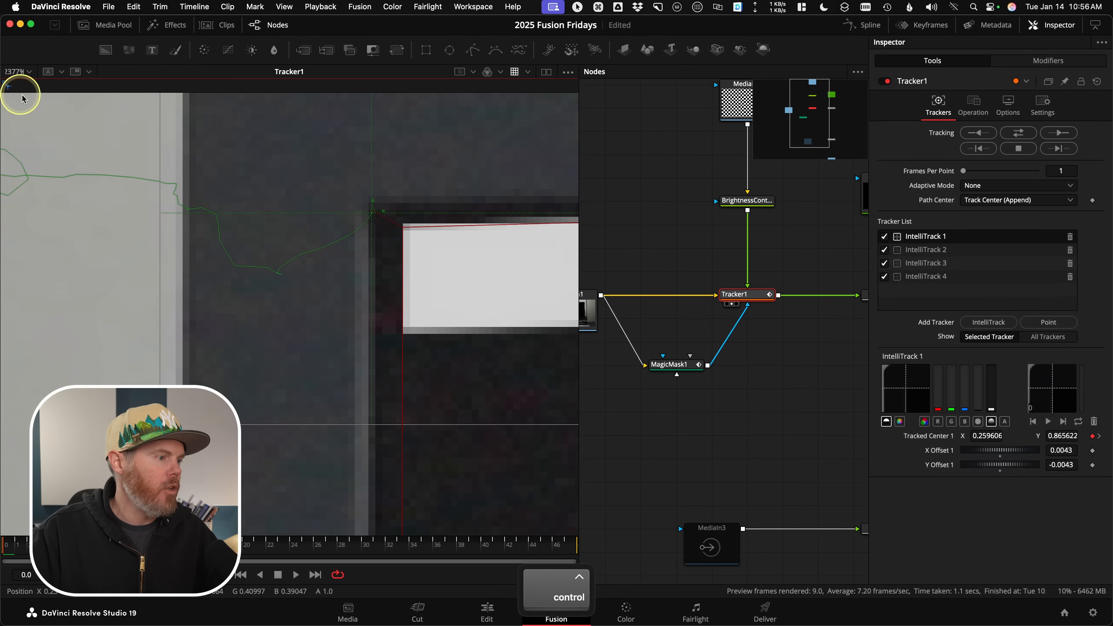
scroll(406, 231, up, 5)
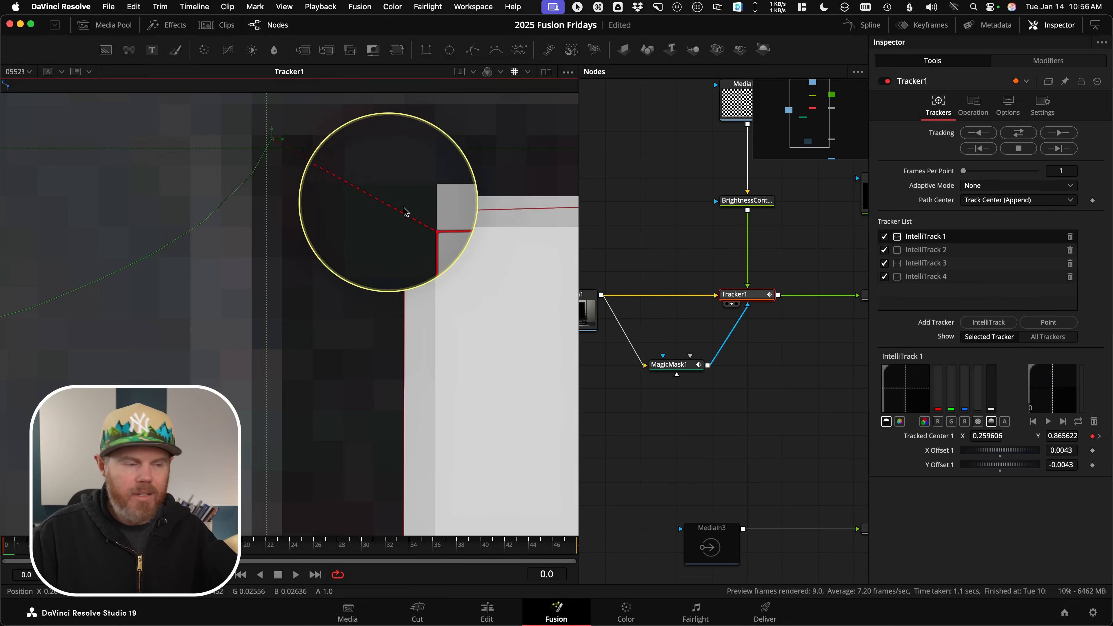
- Move IntelliTrack 1's upper-left insert corner back onto the bezel corner, at offsets of about X 0.0007 and Y -0.0009
drag(405, 215, 293, 157)
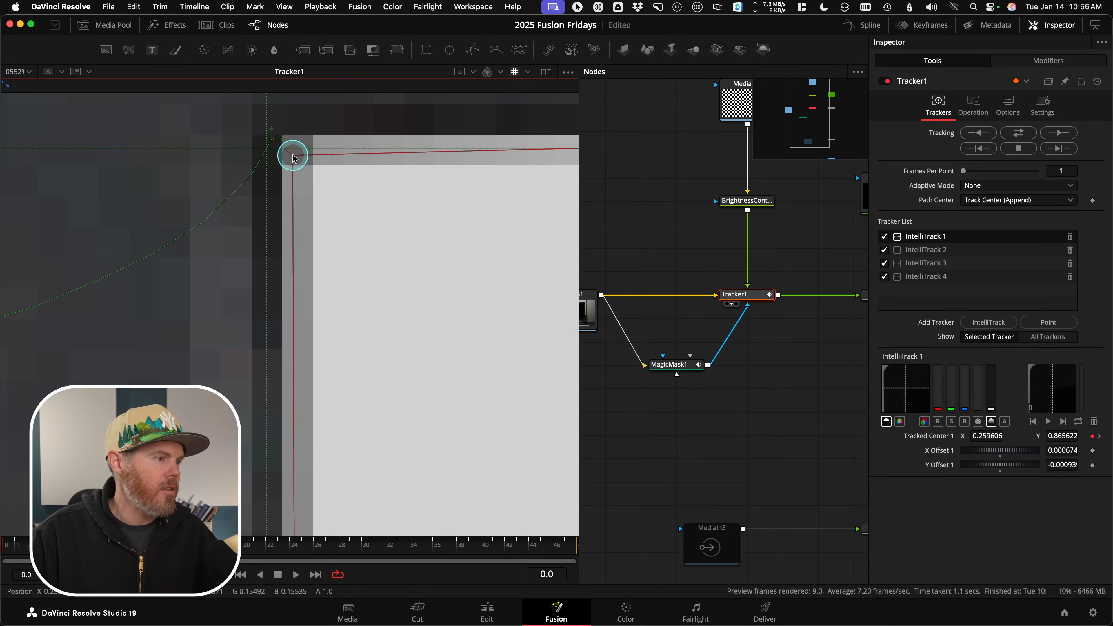
scroll(455, 278, down, 5)
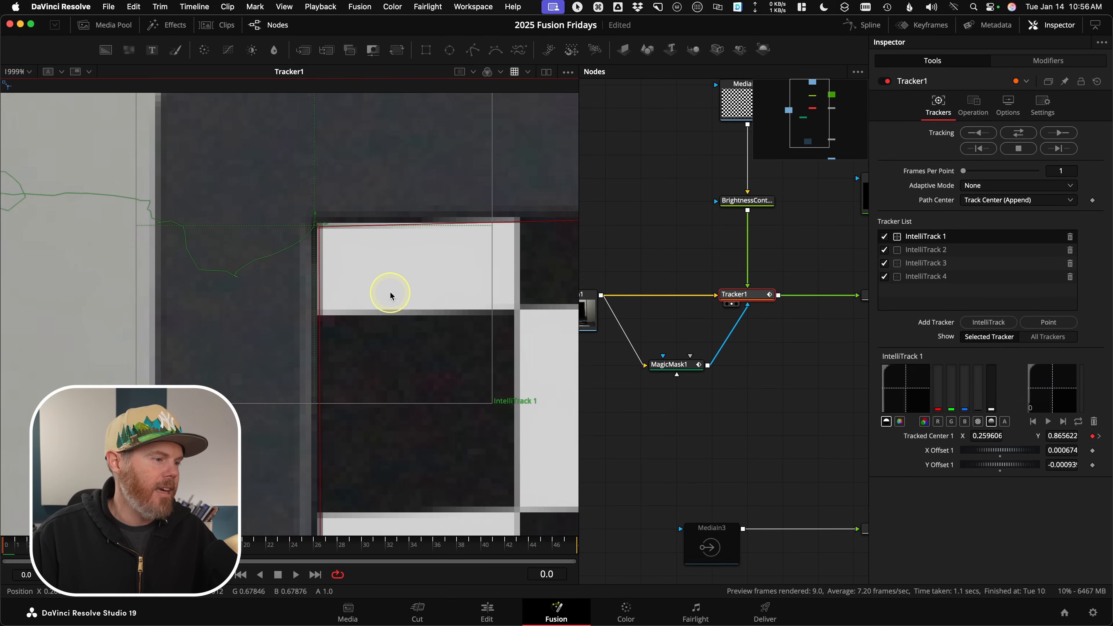
scroll(278, 278, down, 6)
scroll(405, 312, up, 4)
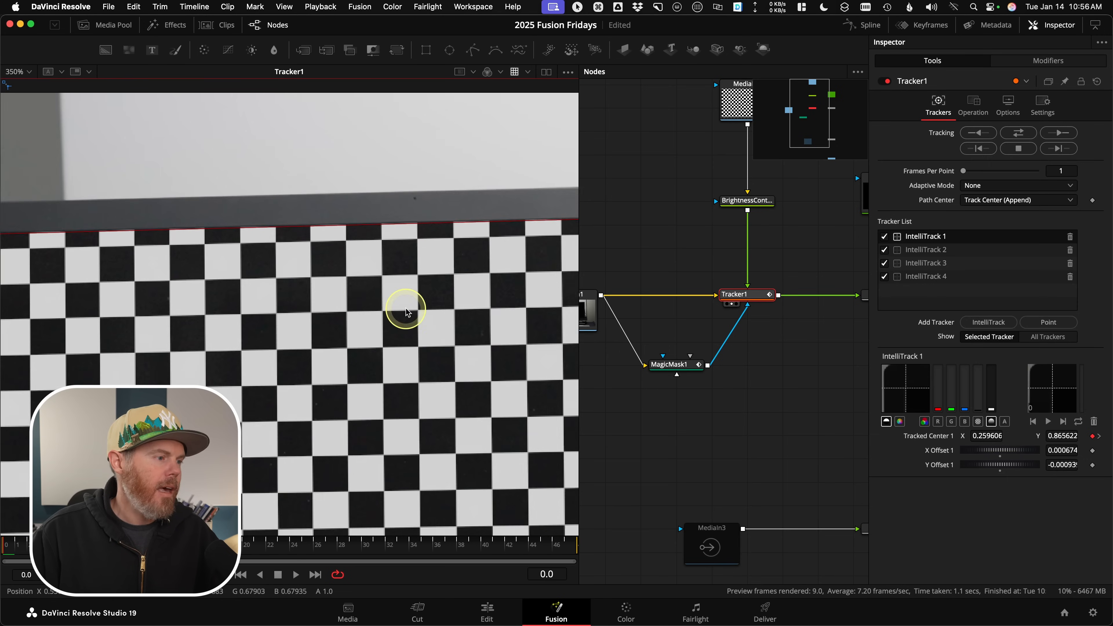
- Select IntelliTrack 2 and fit the insert's upper-right corner to the bezel with offsets of about X 0.00007 and Y -0.0011
scroll(405, 312, up, 8)
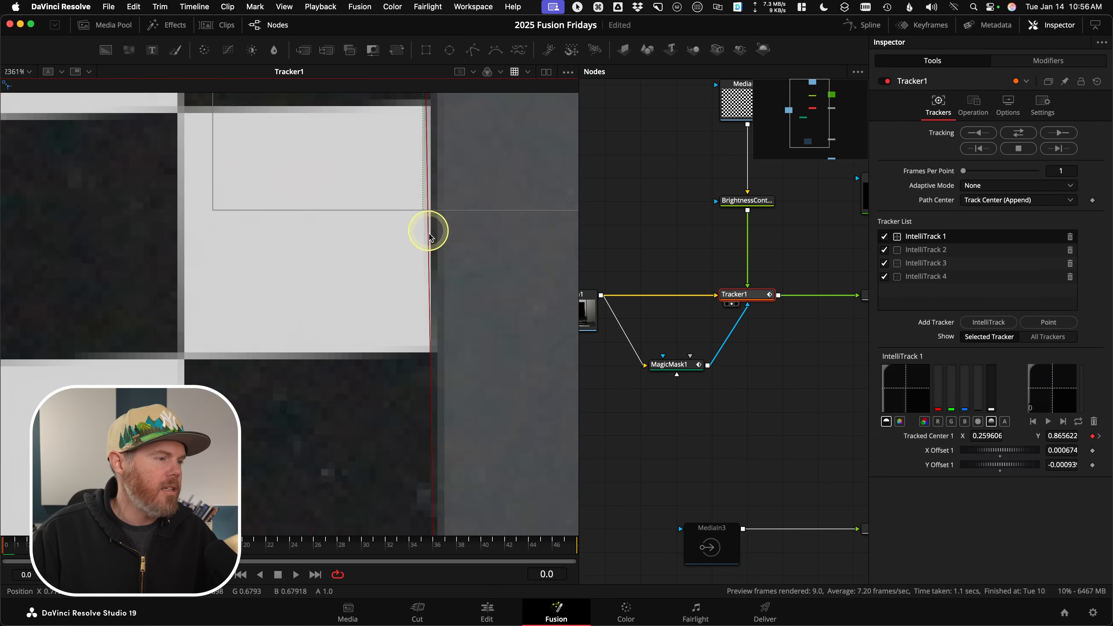
scroll(431, 237, up, 5)
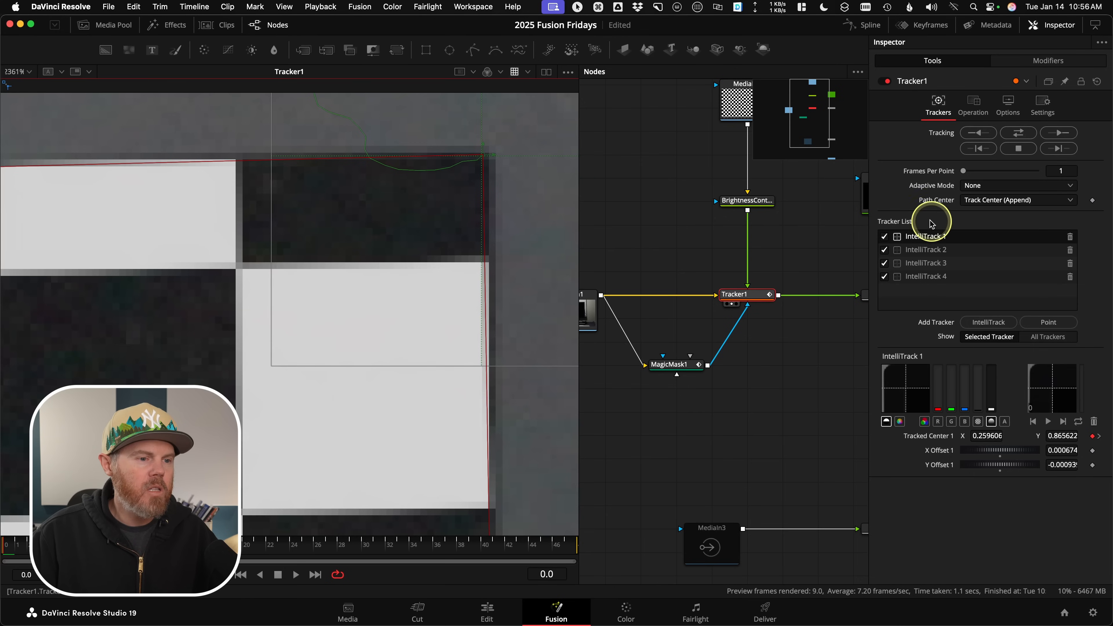
click(925, 250)
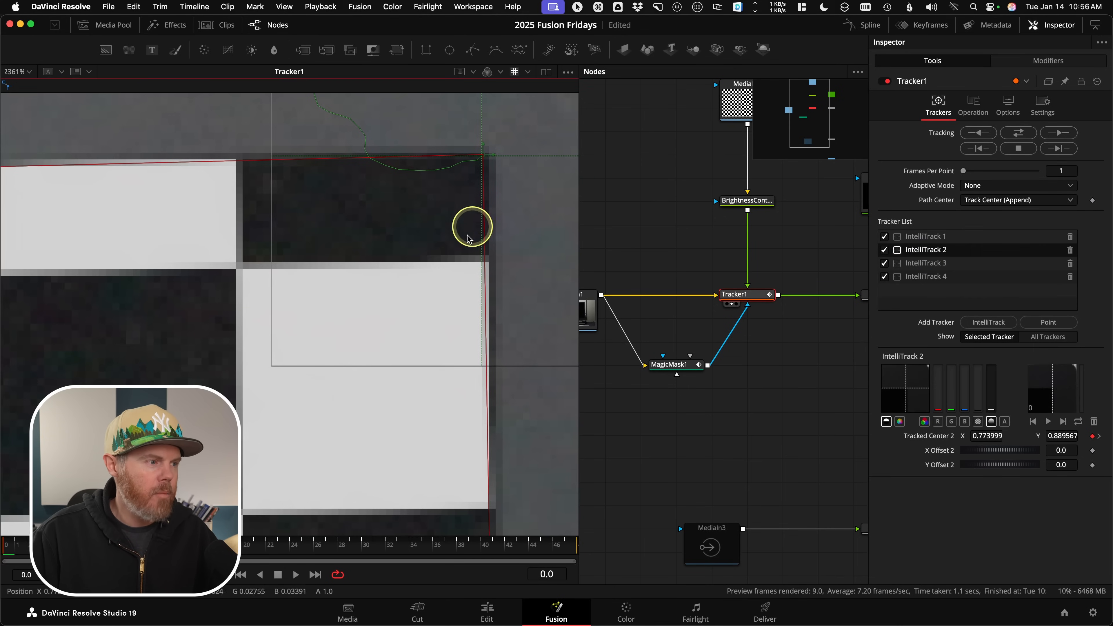
scroll(469, 239, down, 6)
scroll(455, 219, down, 1)
scroll(473, 292, up, 5)
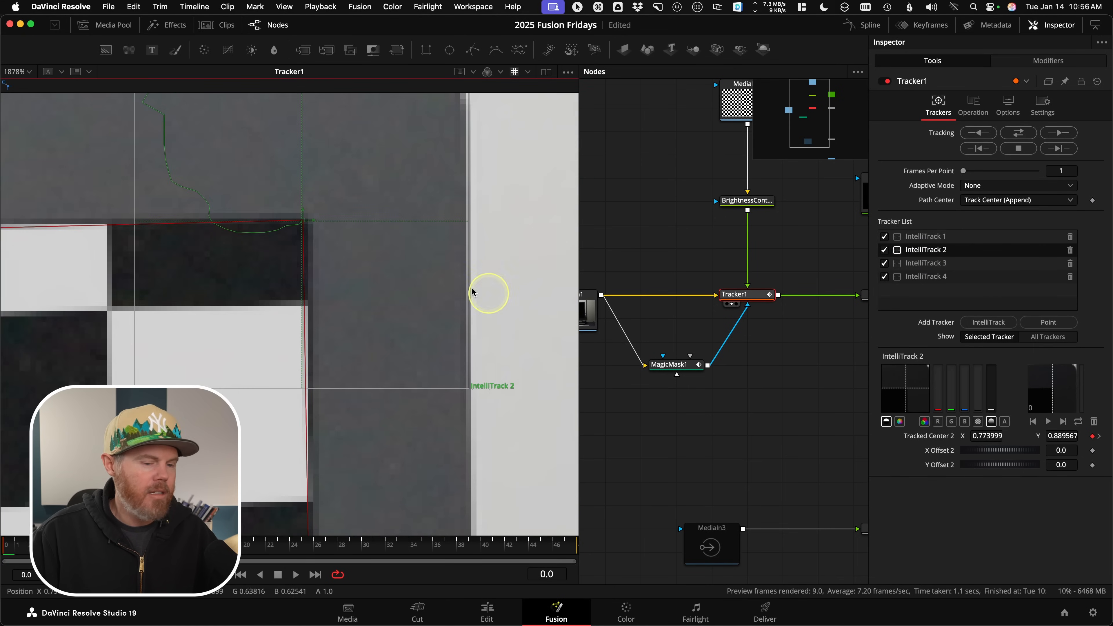
drag(994, 456, 1010, 470)
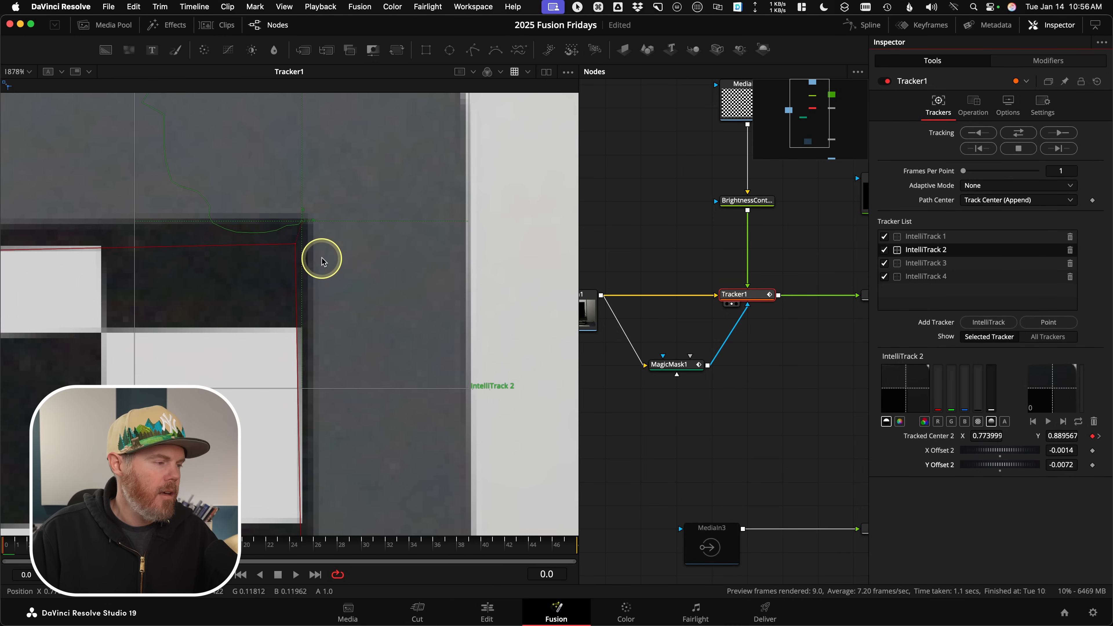
scroll(330, 263, up, 3)
drag(315, 205, 337, 144)
drag(489, 269, 166, 248)
- Offset IntelliTrack 3 to fit the insert's lower-right corner to the bezel, at about X -0.0018 and Y 0.0027
drag(526, 379, 500, 110)
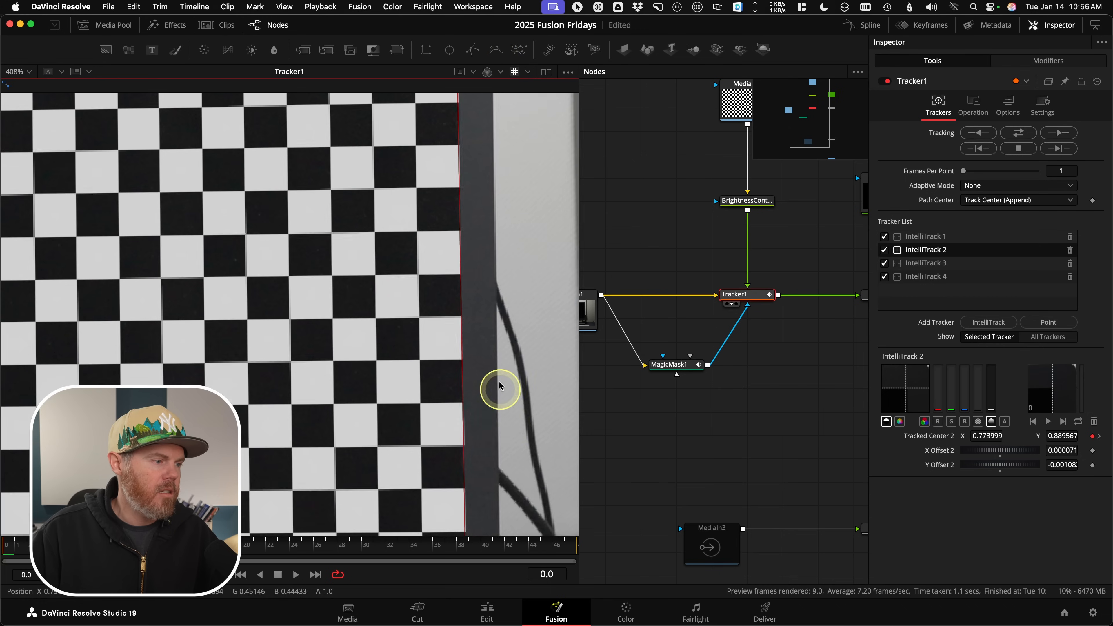
drag(505, 425, 494, 59)
drag(462, 241, 579, 251)
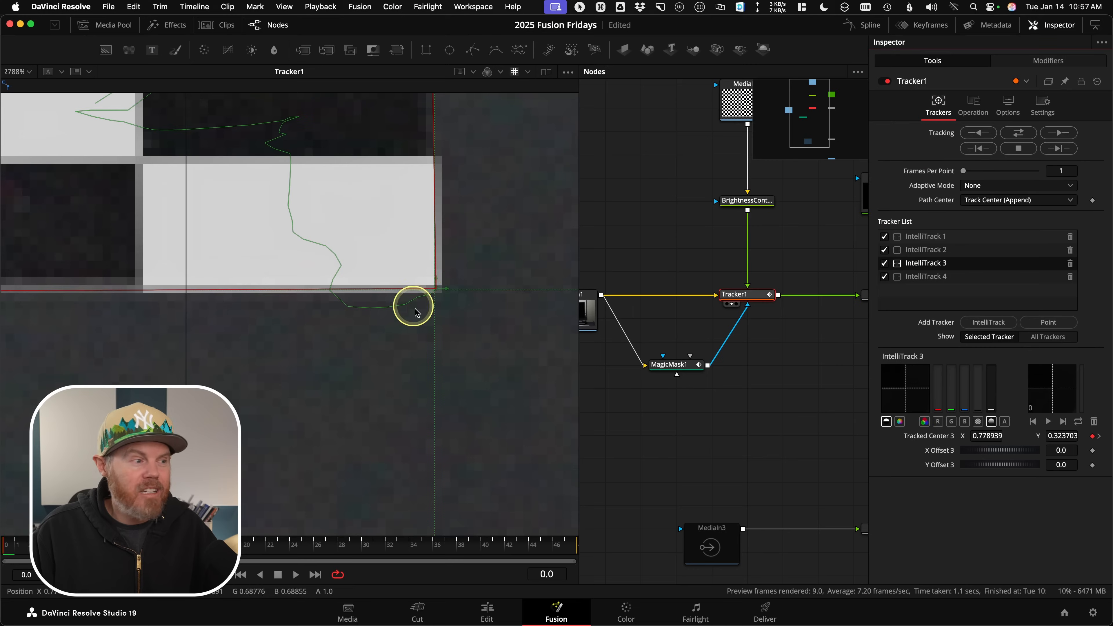
drag(453, 287, 487, 283)
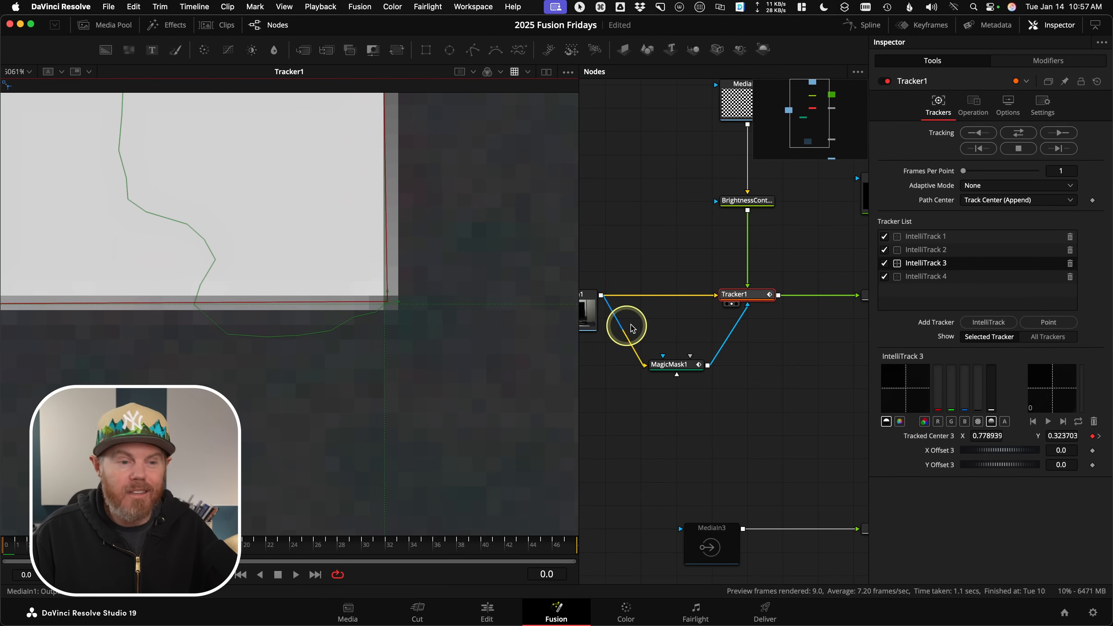
drag(997, 453, 1010, 469)
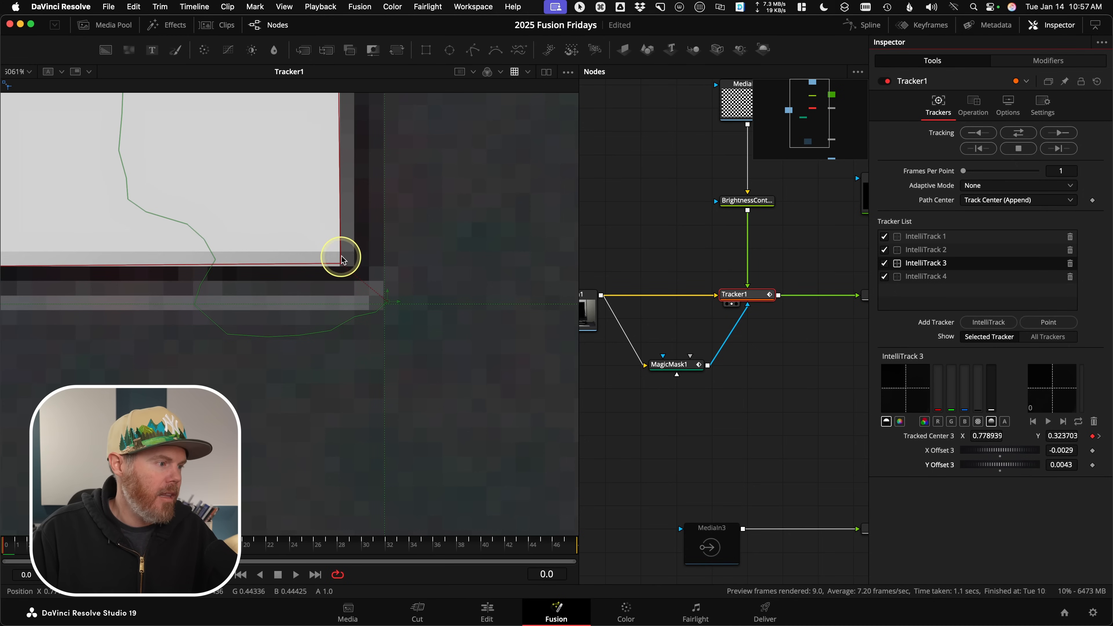
drag(343, 265, 357, 279)
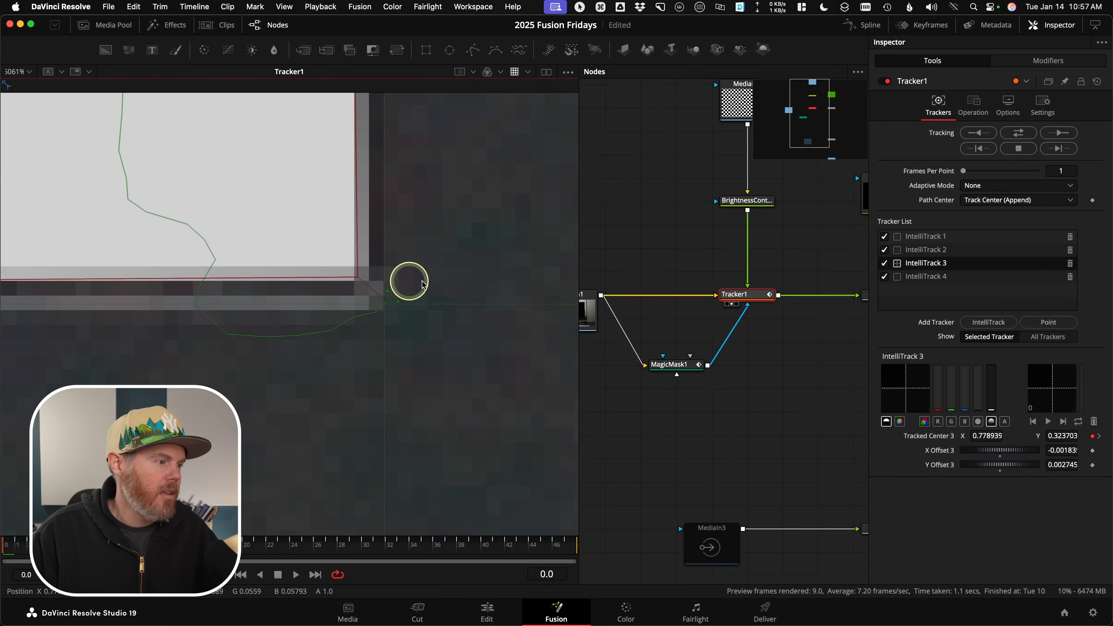
- Select IntelliTrack 4 and examine the insert's lower-left corner against the bezel at frame 47
scroll(506, 271, down, 15)
scroll(254, 259, left, 10)
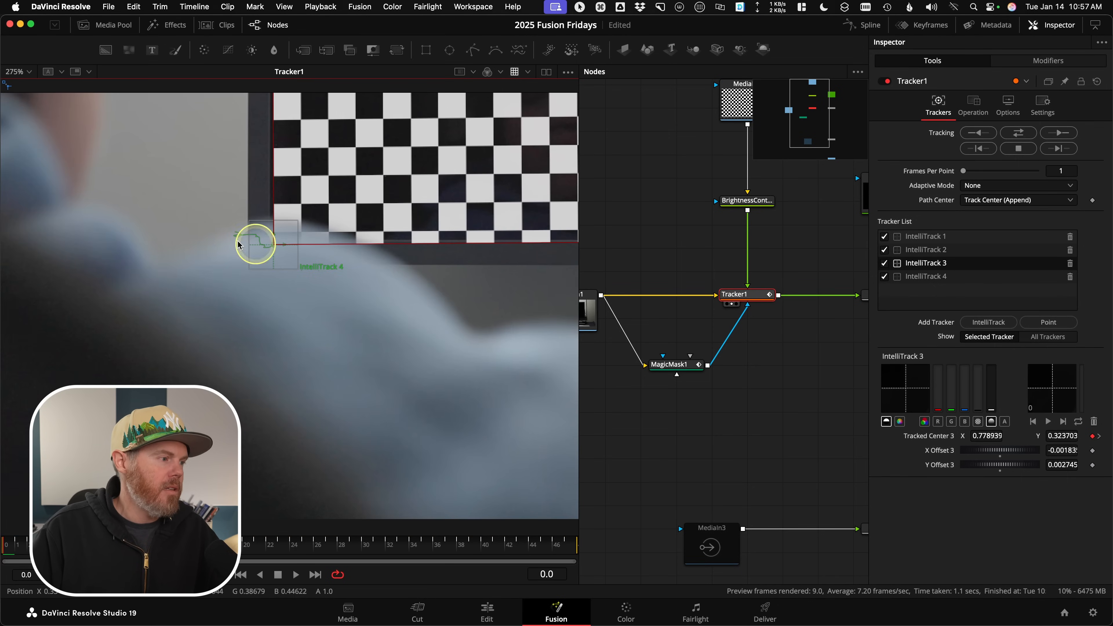
scroll(335, 310, up, 3)
drag(436, 544, 592, 564)
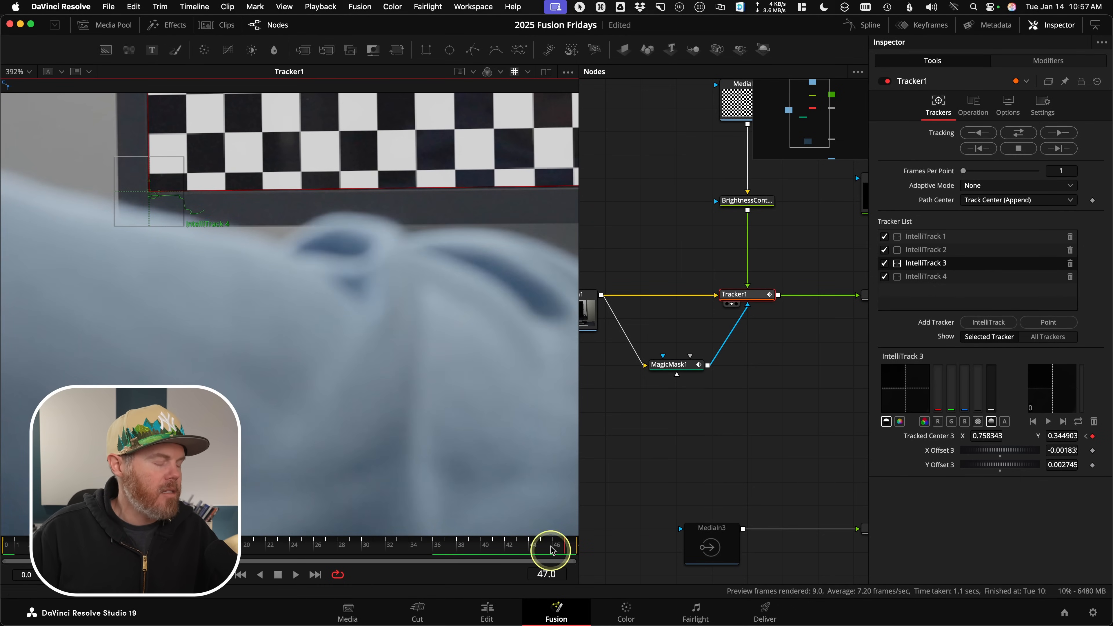
scroll(203, 298, up, 6)
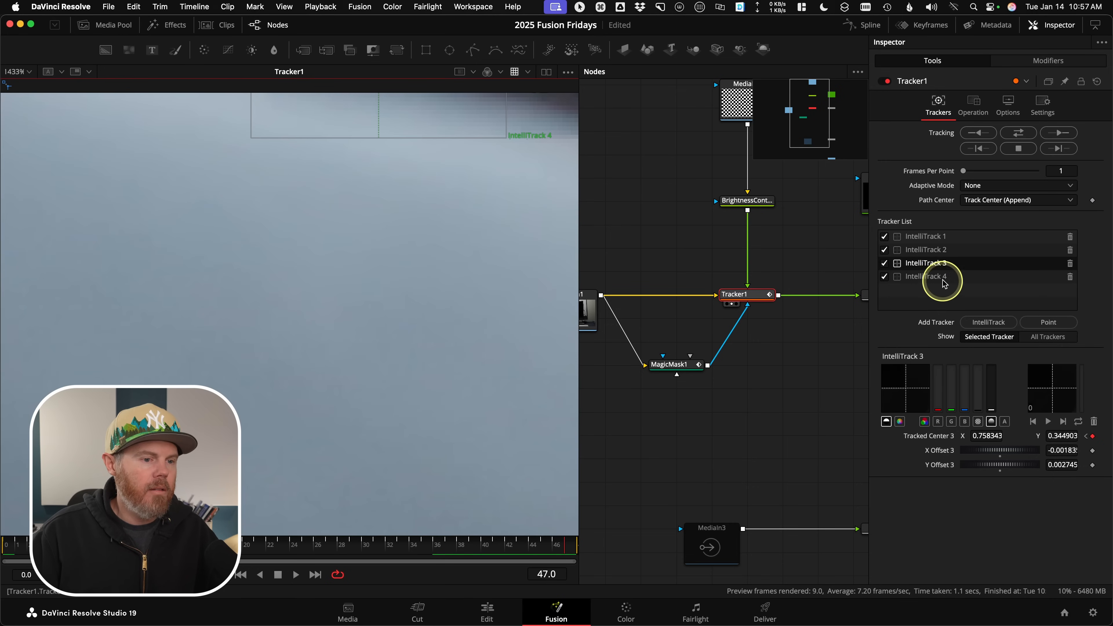
click(924, 277)
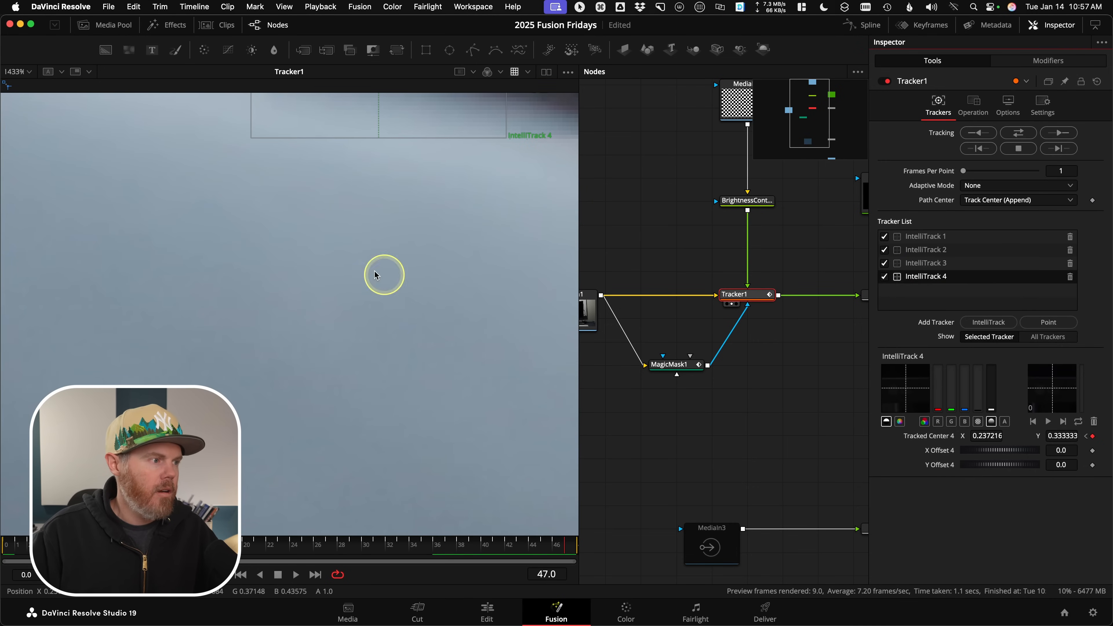
scroll(442, 286, up, 5)
scroll(360, 374, up, 2)
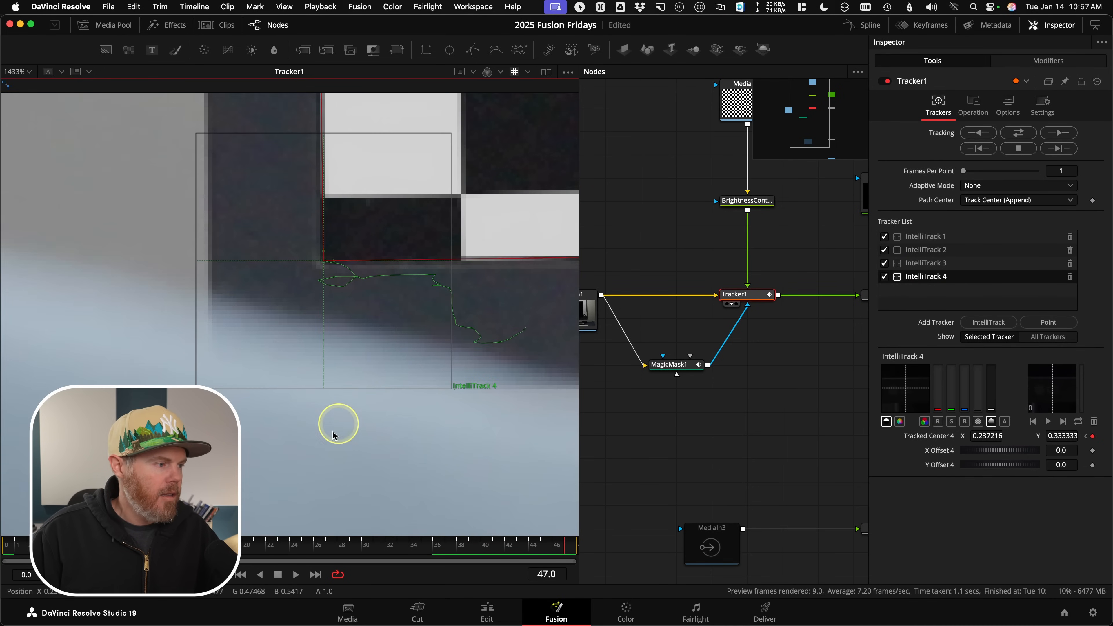
scroll(406, 336, up, 1)
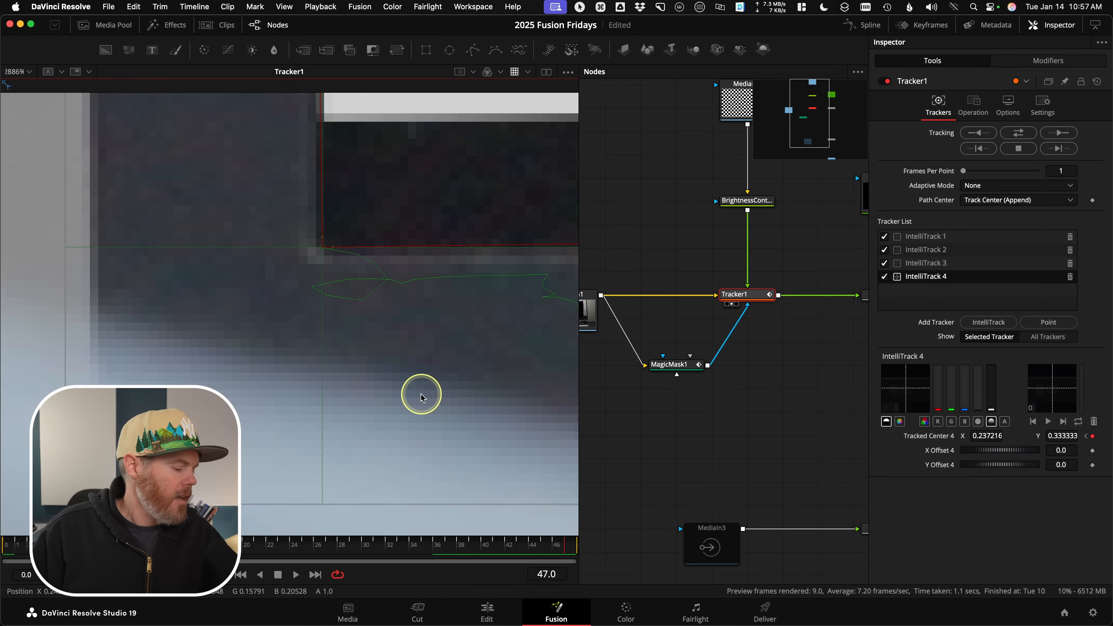
- Play back the whole composite, check the insert's lower edge near the arm, and stop at frame 24
key(f)
key(v)
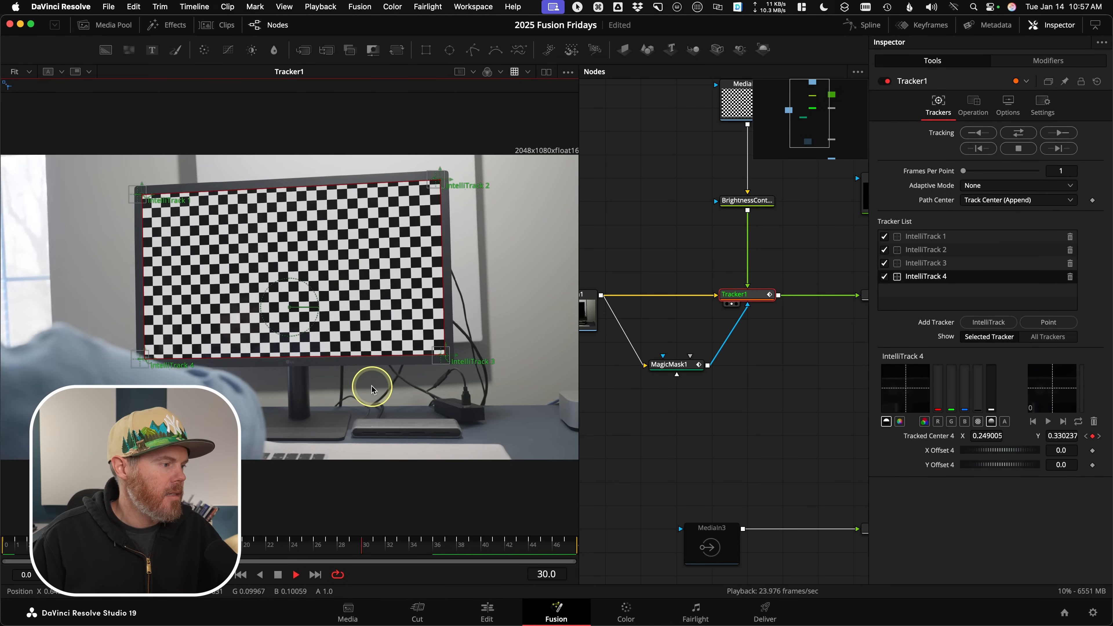
key(space)
scroll(311, 378, up, 6)
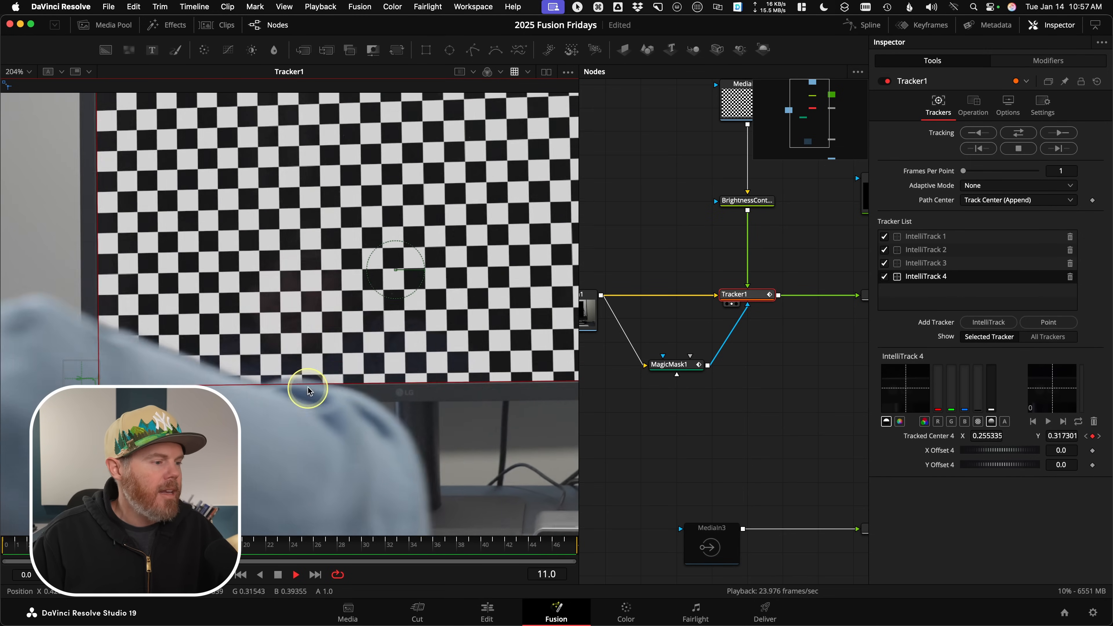
key(space)
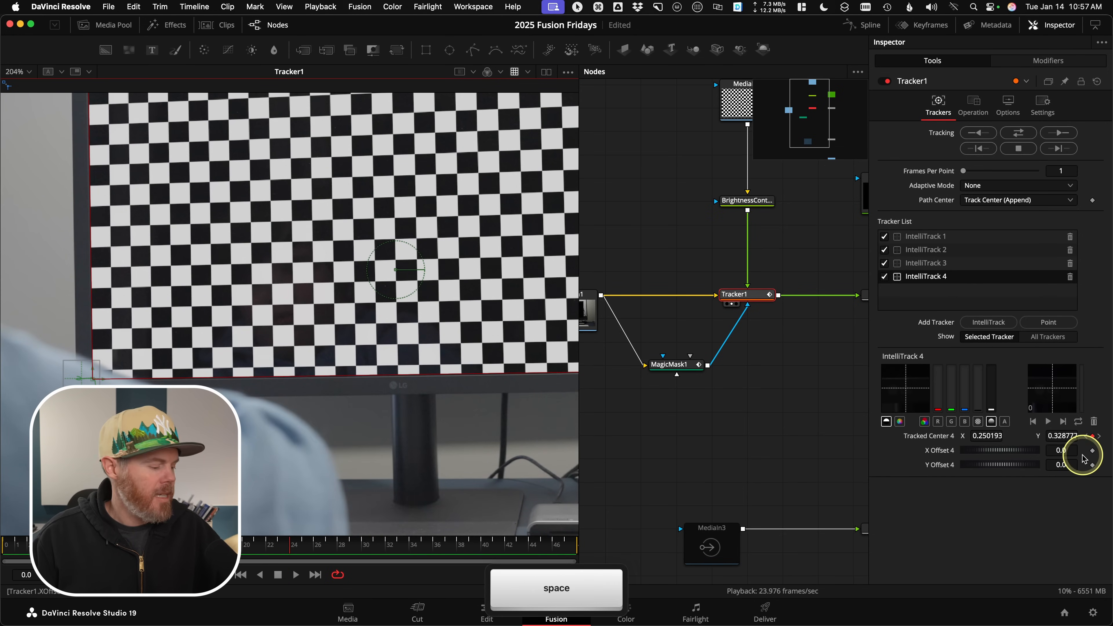
- At frame 20, keyframe IntelliTrack 4's X and Y offsets at 0.0 where the lower edge fits the bezel
key(ctrl)
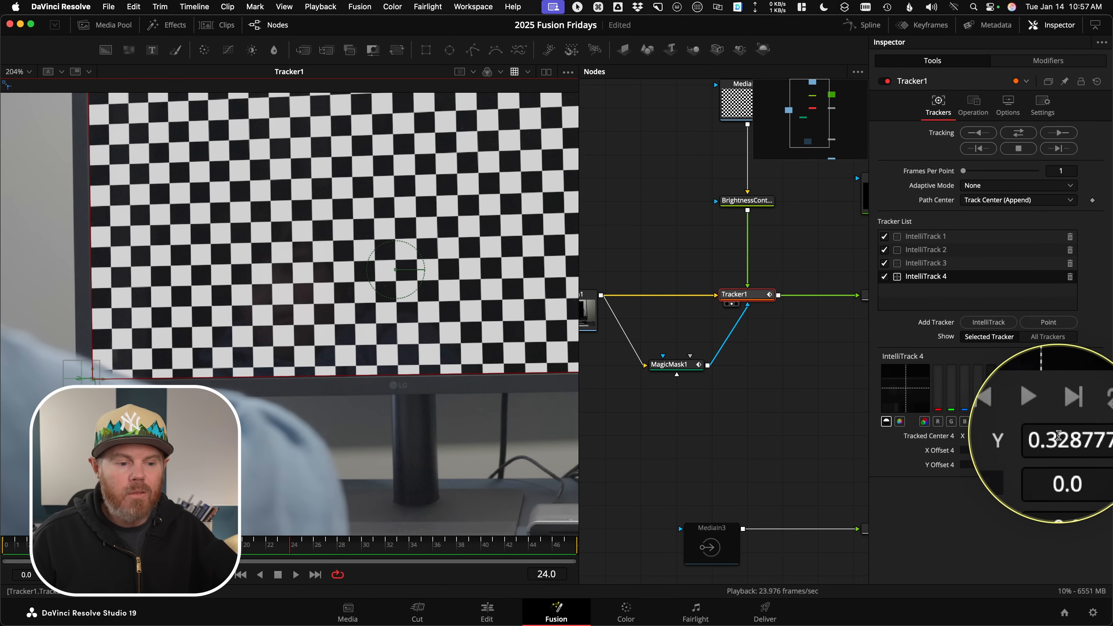
mouse_move(248, 548)
mouse_down()
mouse_move(223, 547)
mouse_move(298, 553)
mouse_move(211, 553)
mouse_move(250, 555)
mouse_up()
scroll(438, 377, up, 10)
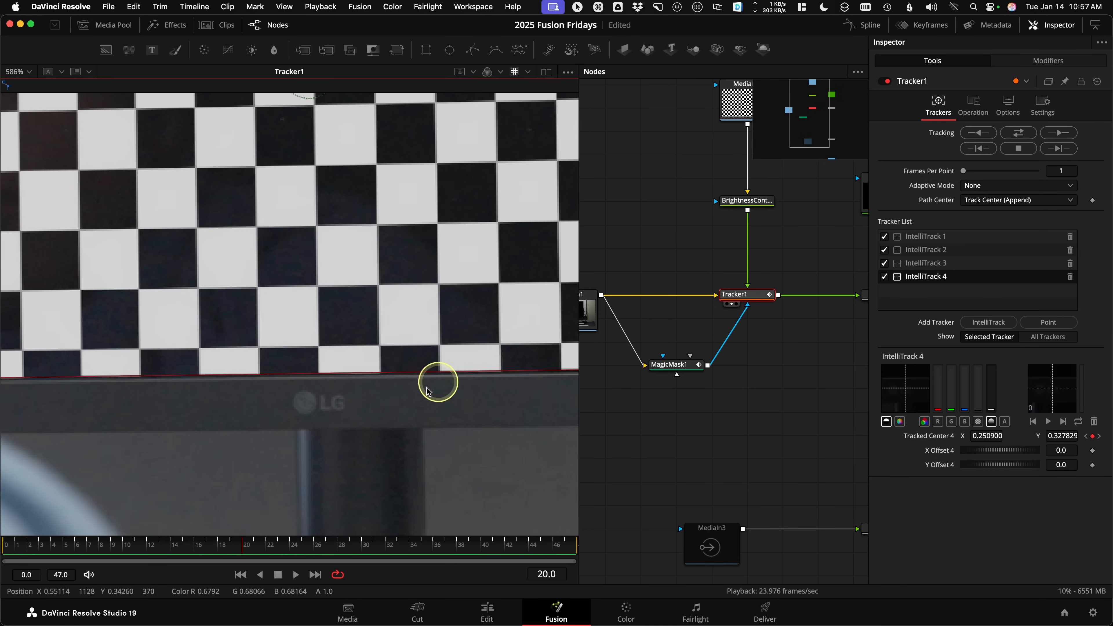
drag(345, 386, 648, 379)
drag(497, 393, 320, 401)
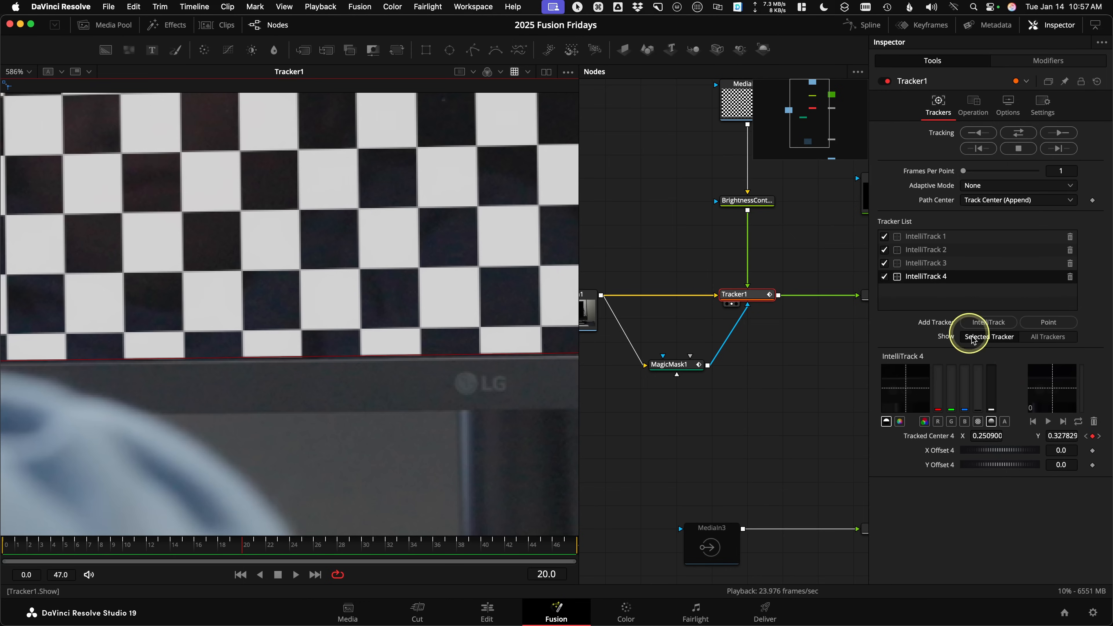
click(1092, 465)
key(ctrl)
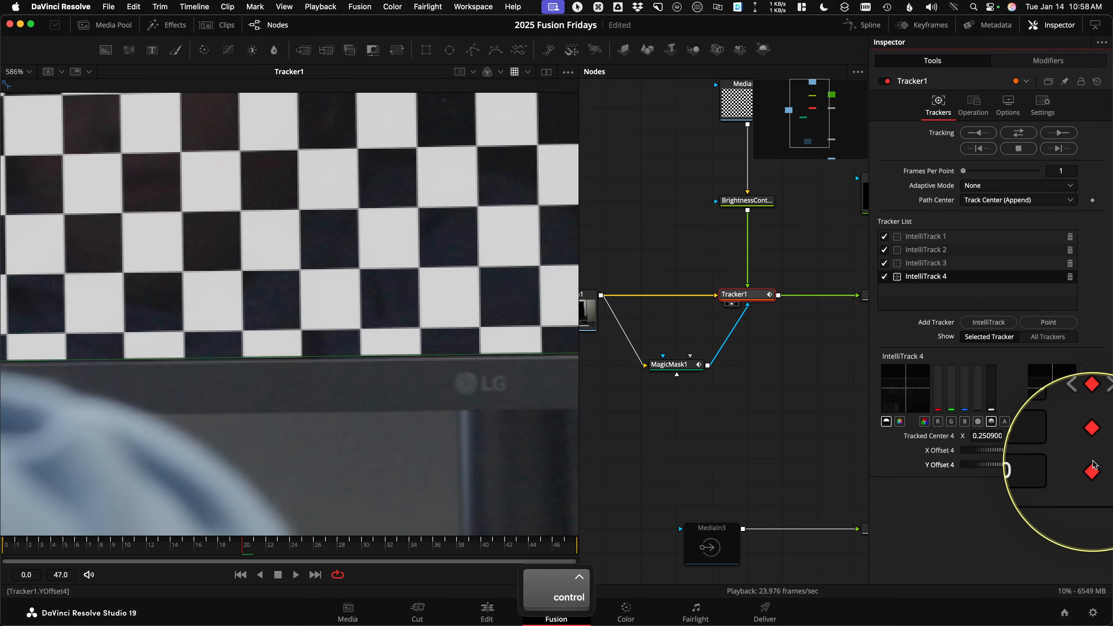
- At frame 0, set IntelliTrack 4's Y offset to 0.0101 and keep its X offset at 0.0 to fit the lower edge
drag(381, 452, 428, 446)
drag(238, 552, 2, 579)
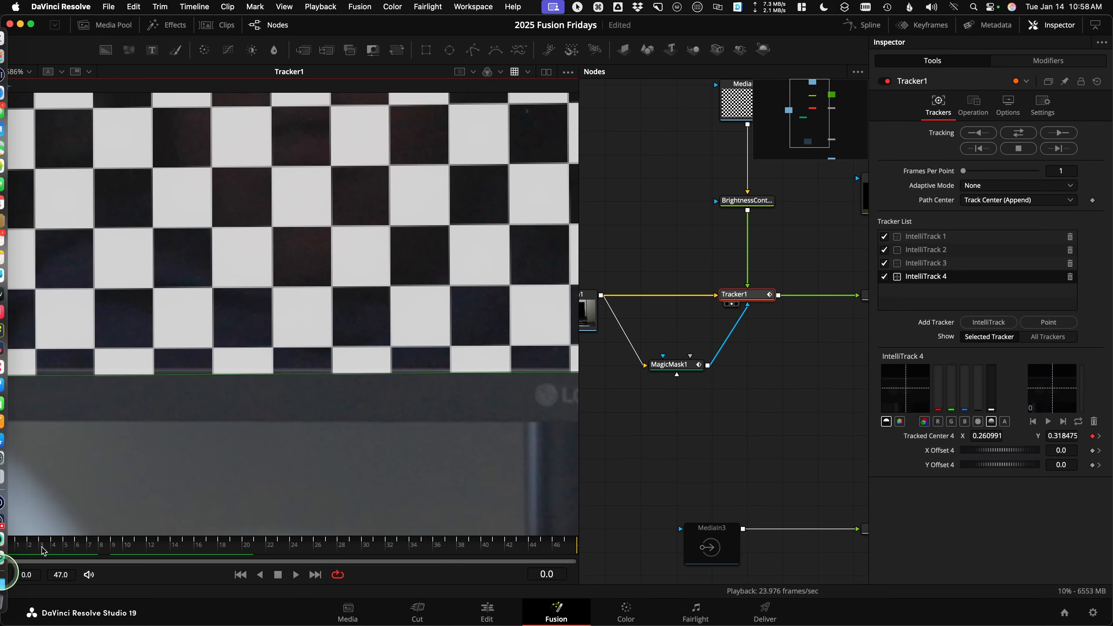
scroll(399, 331, up, 5)
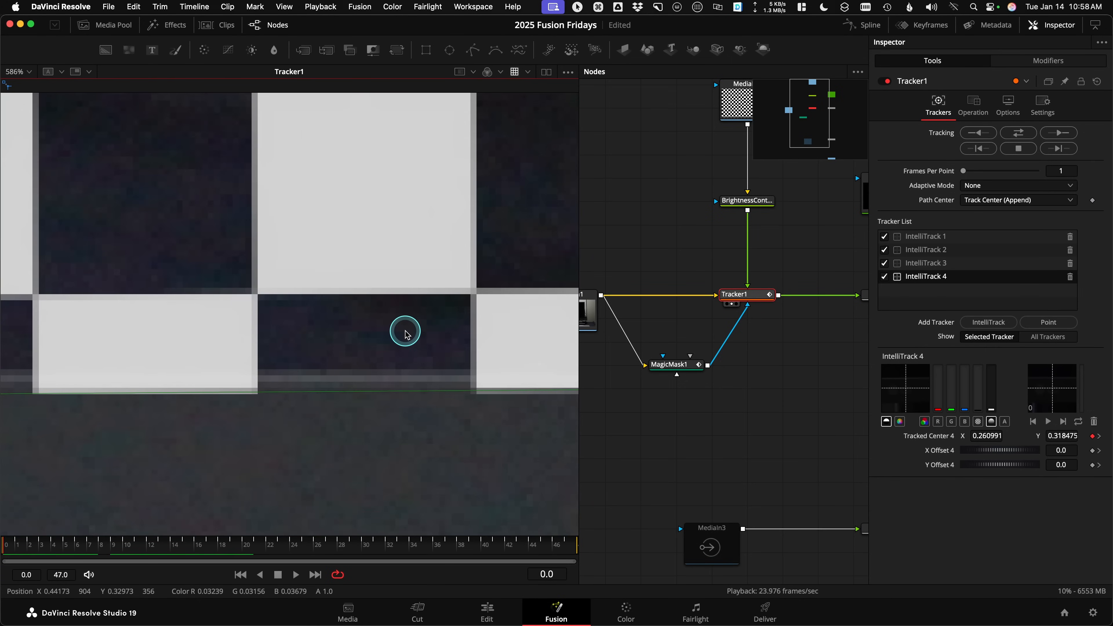
scroll(382, 337, down, 2)
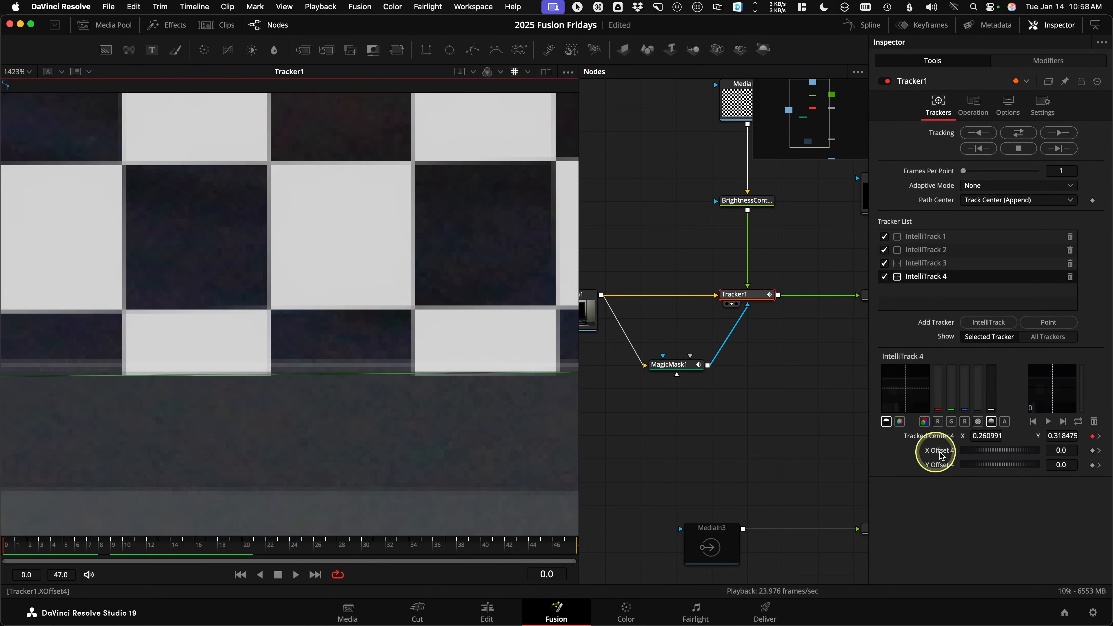
drag(993, 453, 995, 452)
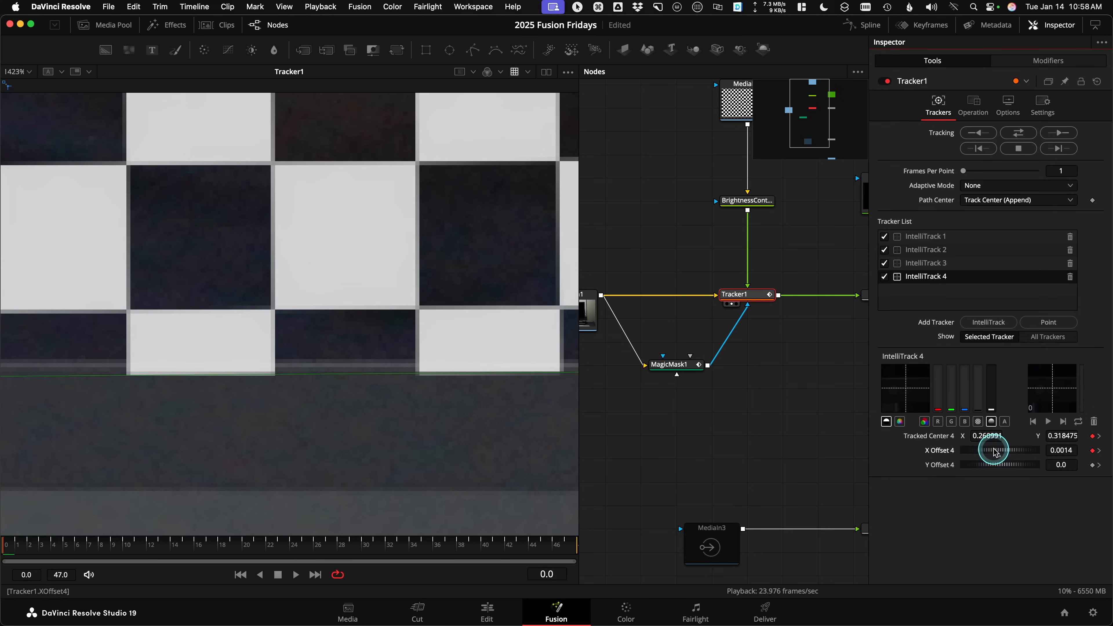
key(super+z)
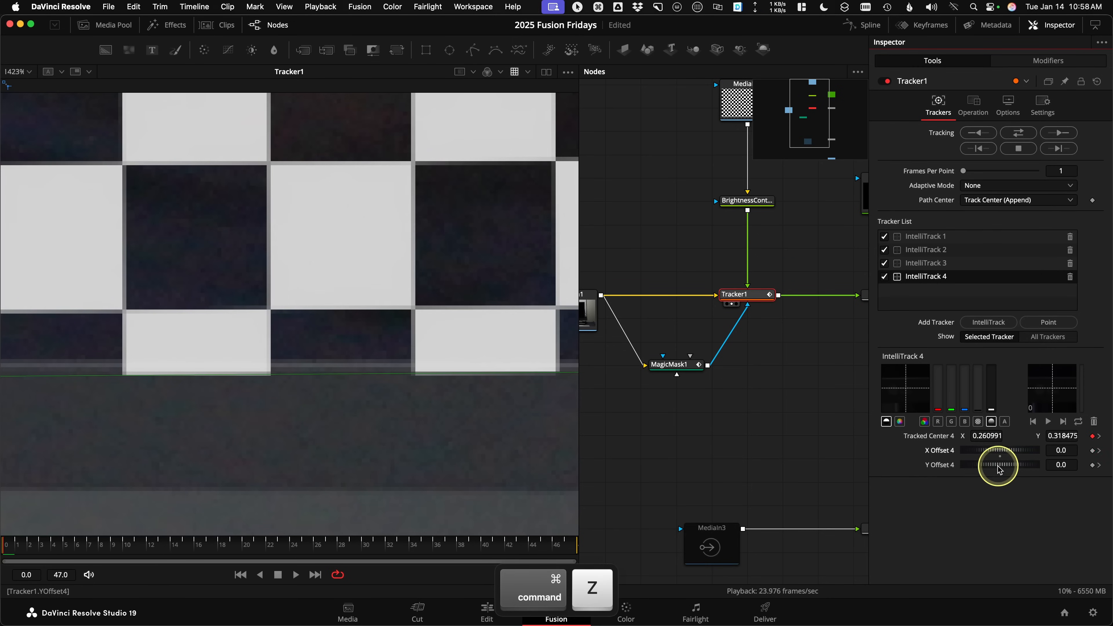
drag(1000, 468, 1003, 467)
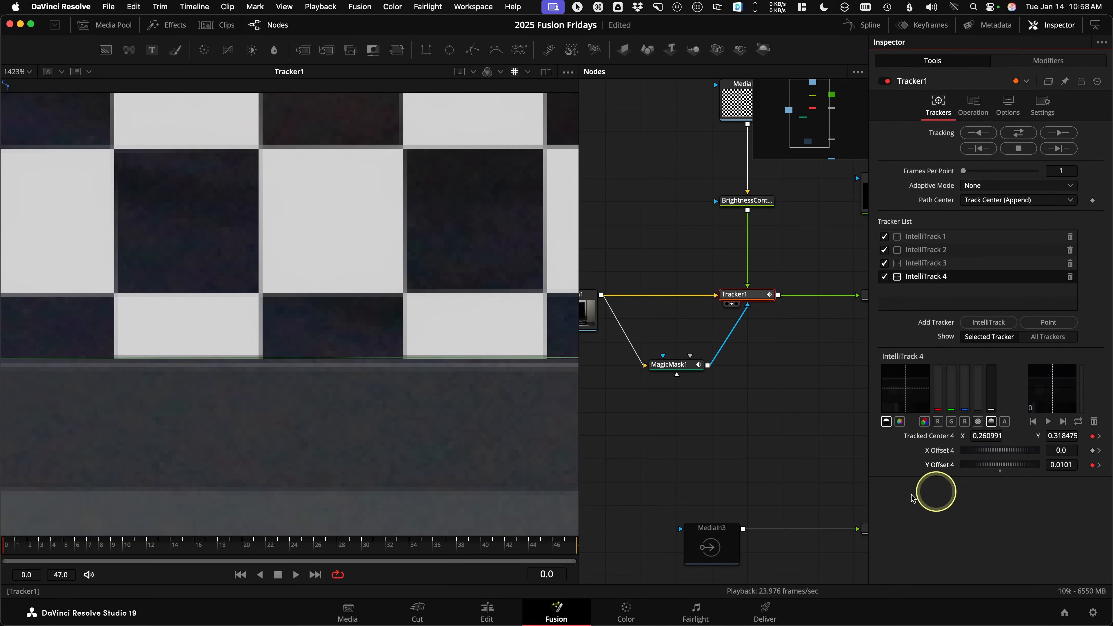
- Scrub the first frames and play the shot to check the animated lower edge against the monitor bezel
drag(105, 539, 7, 549)
key(space)
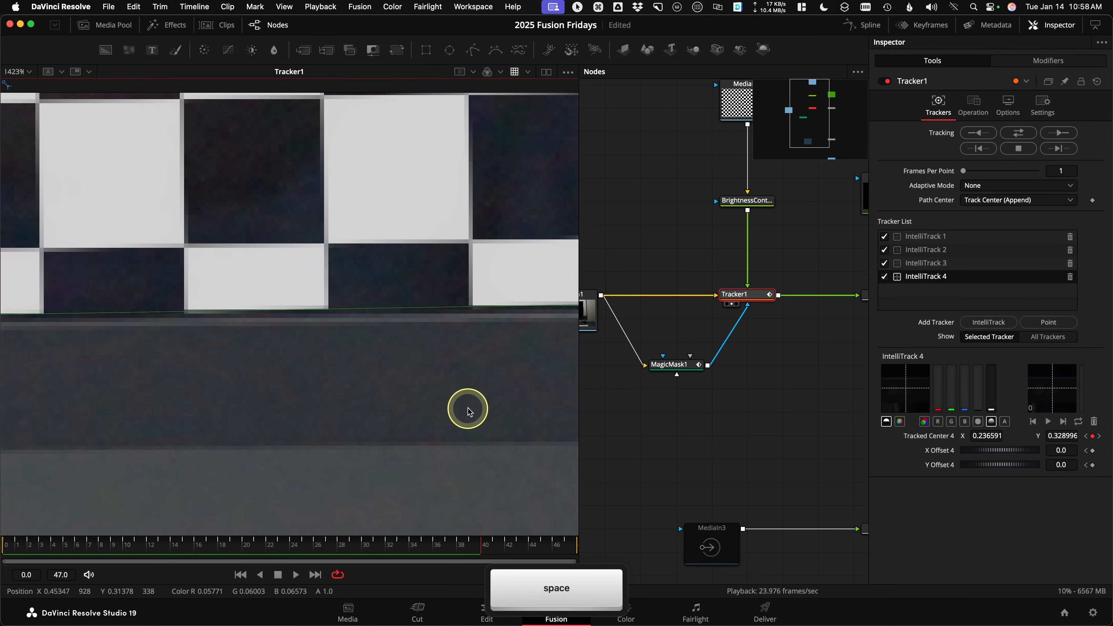
key(space)
drag(466, 415, 312, 431)
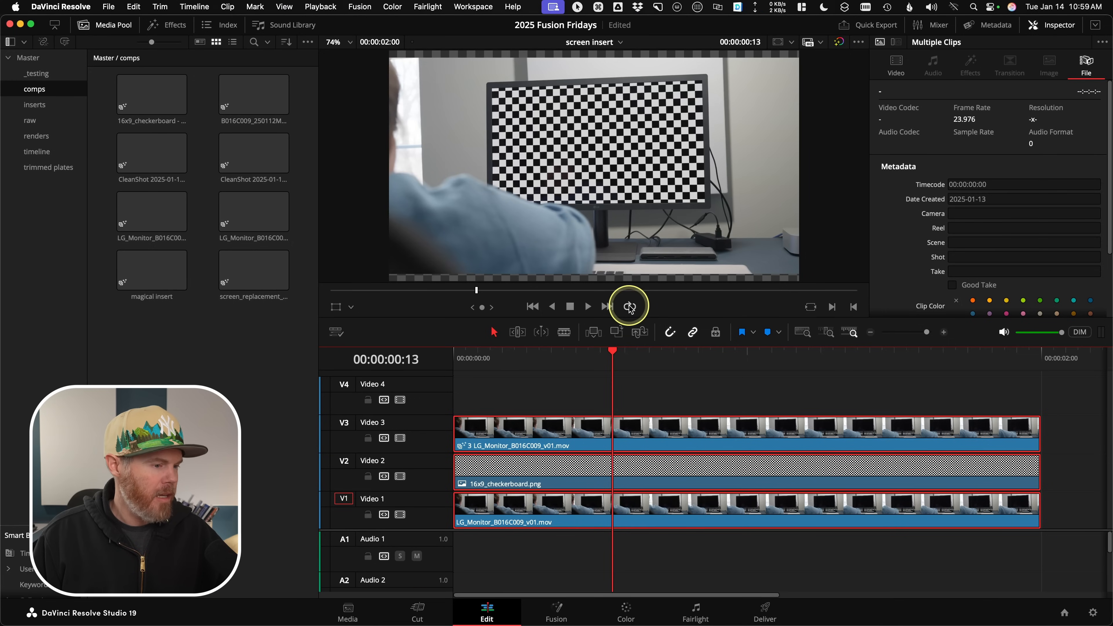
- On the Edit page, enable looping and play the screen insert timeline to review the finished composite
click(630, 307)
key(space)
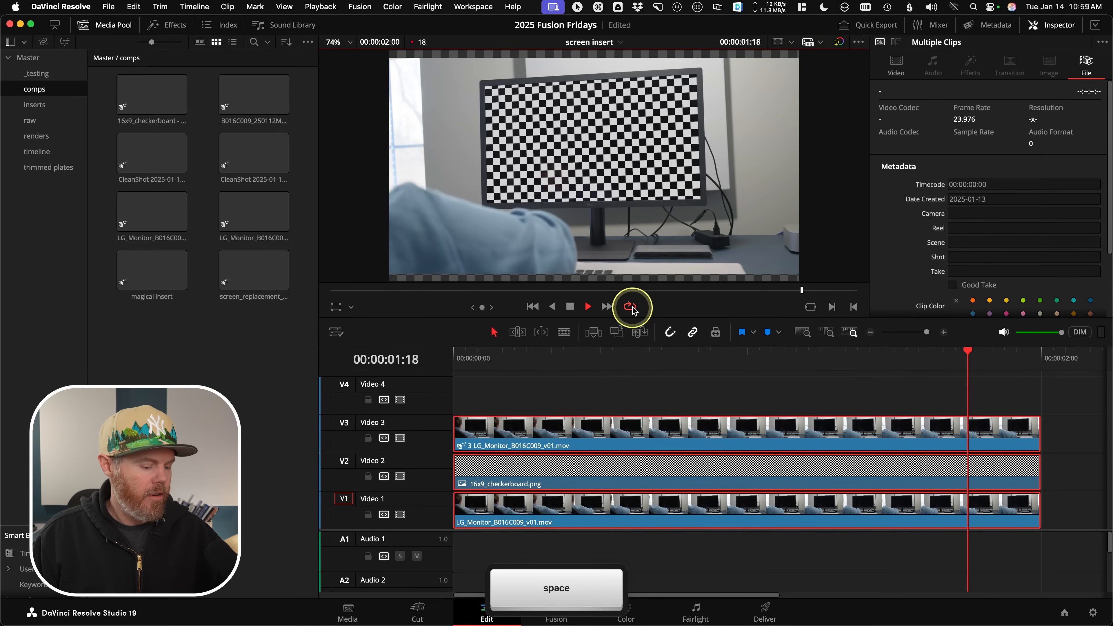
- Review the checkerboard composite full screen, stop playback and return to the first frame of the timeline
key(p)
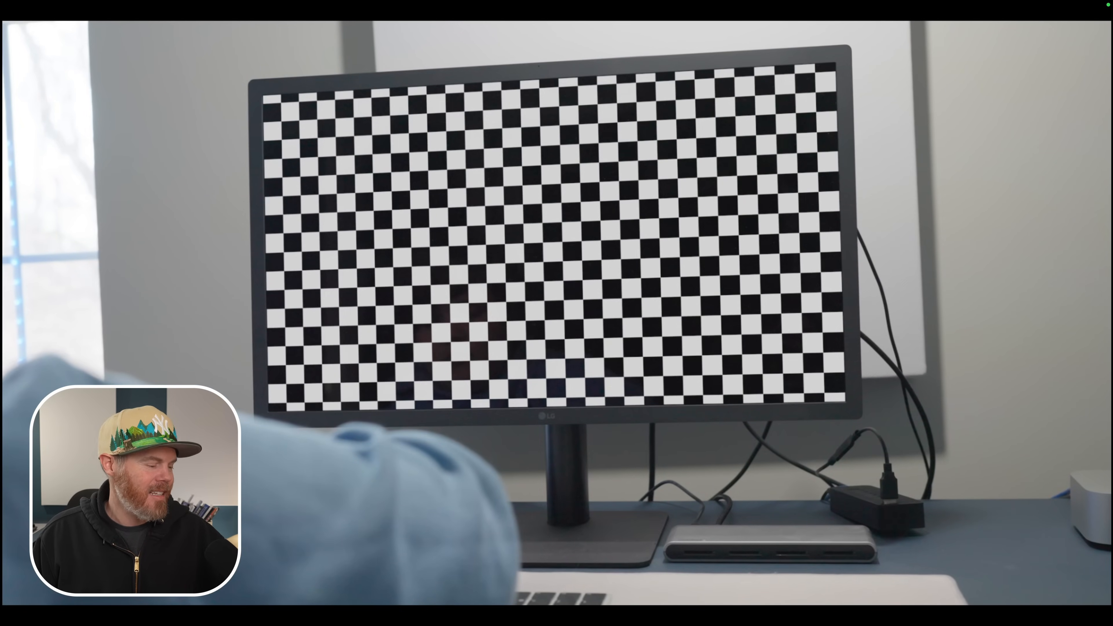
key(Escape)
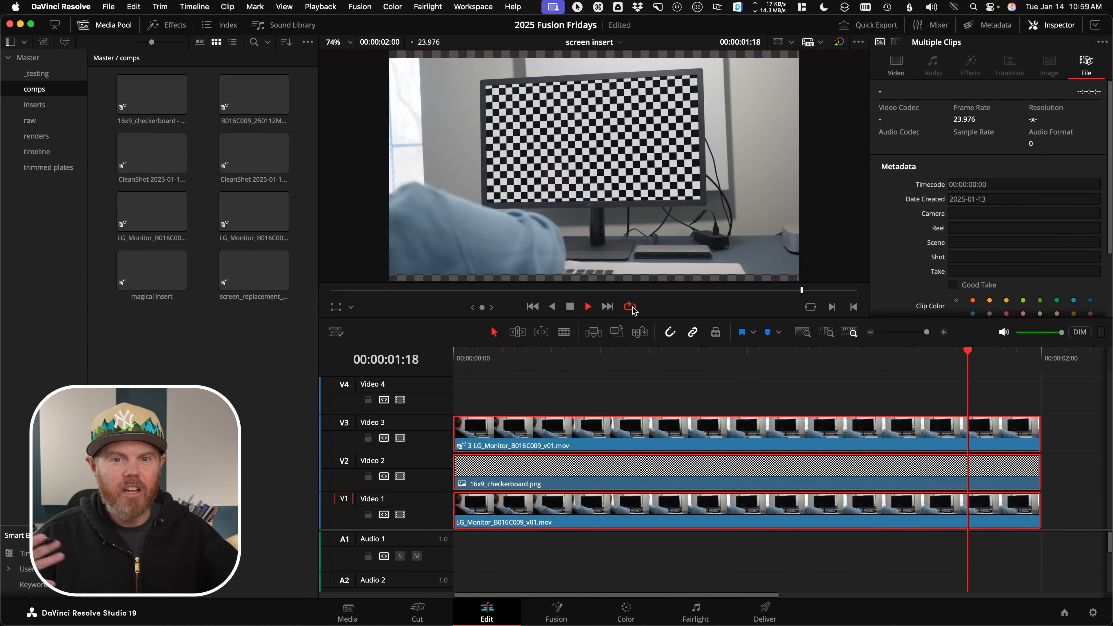
key(space)
drag(592, 356, 442, 368)
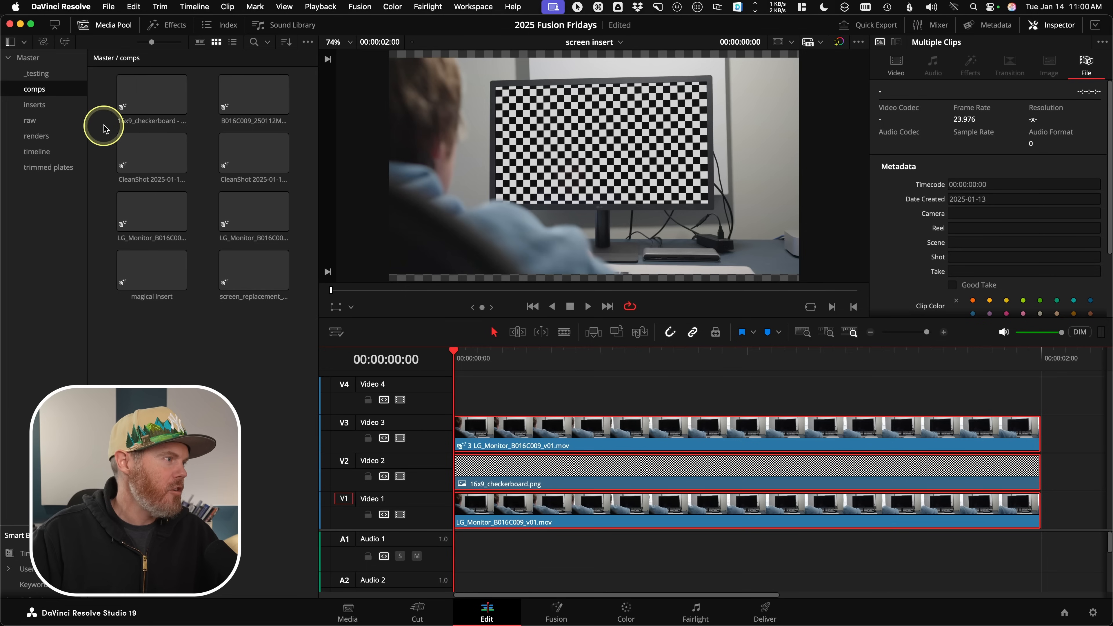
- Load the Sonoma wallpaper still from the inserts bin into the source viewer and hide the Inspector to show both viewers
click(55, 105)
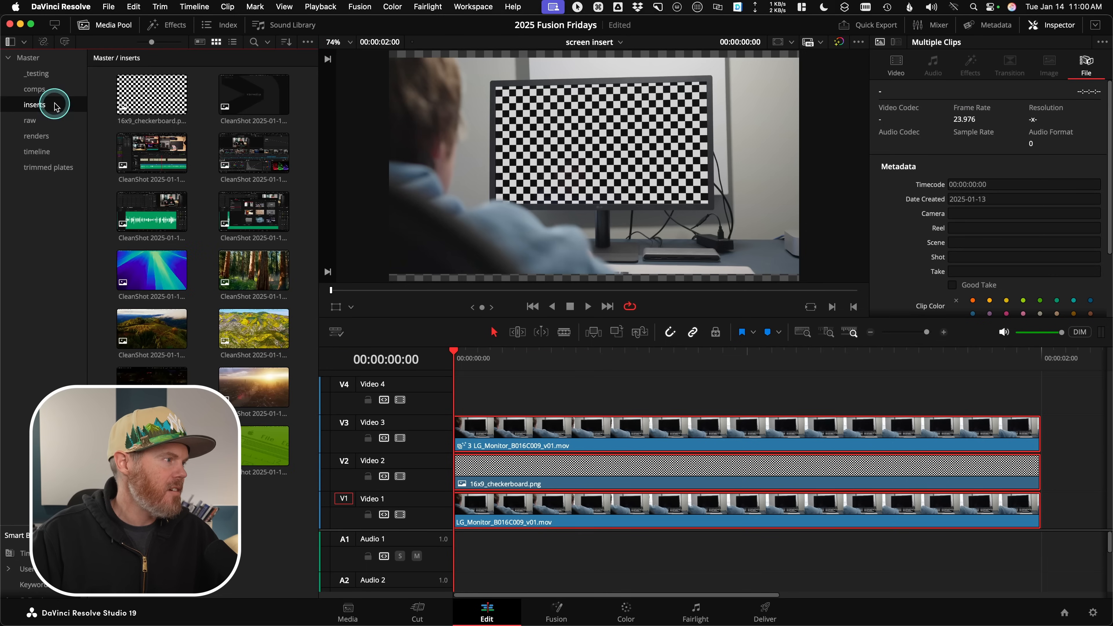
click(139, 108)
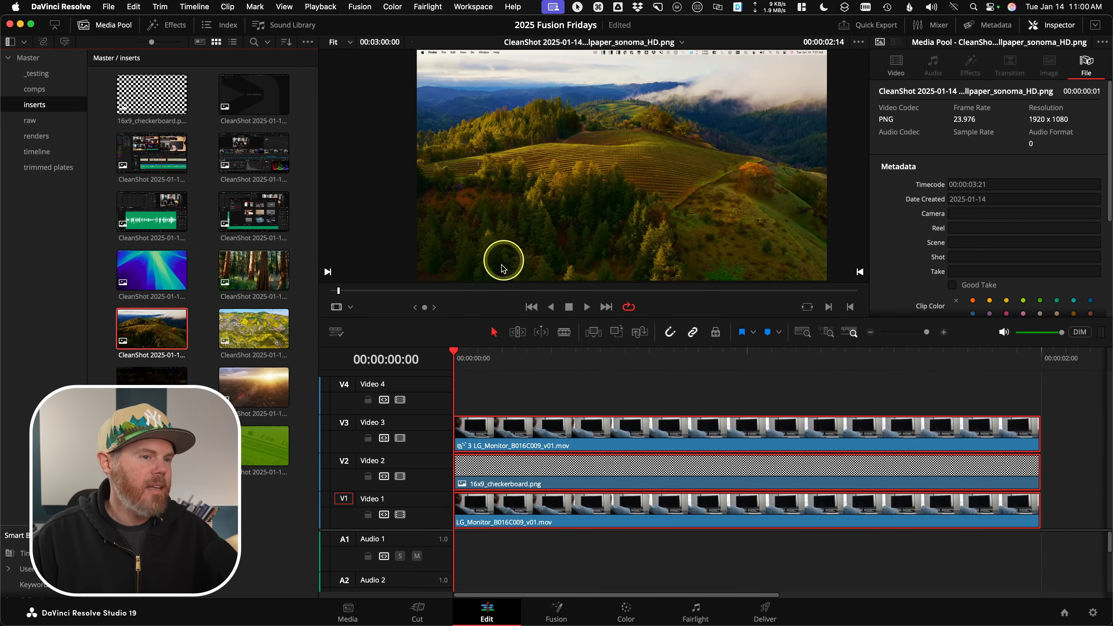
click(1057, 26)
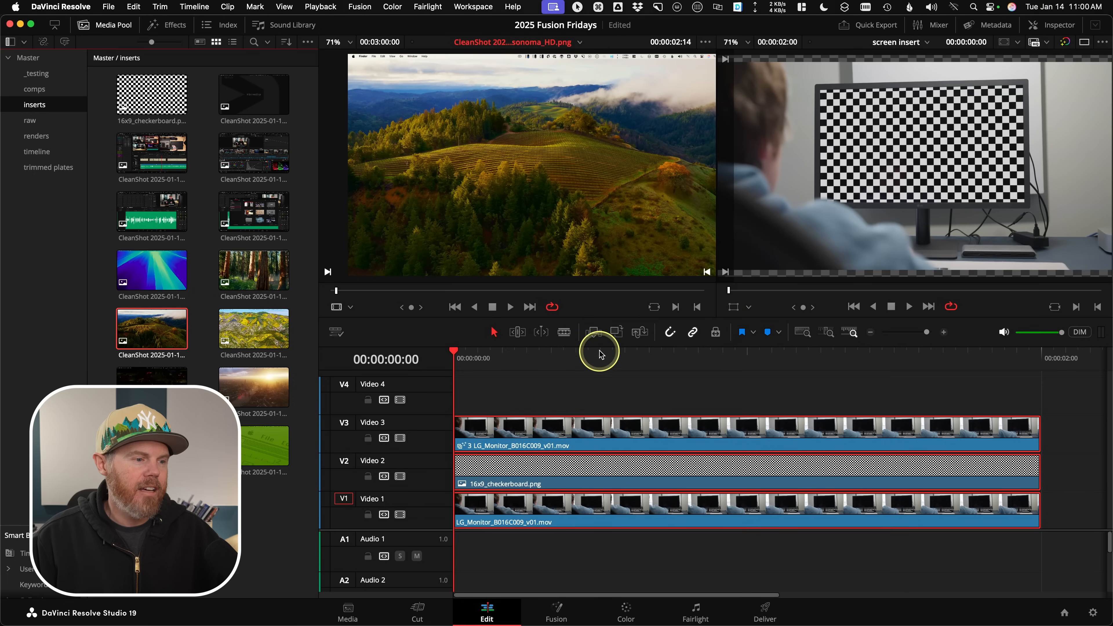
drag(587, 359, 412, 376)
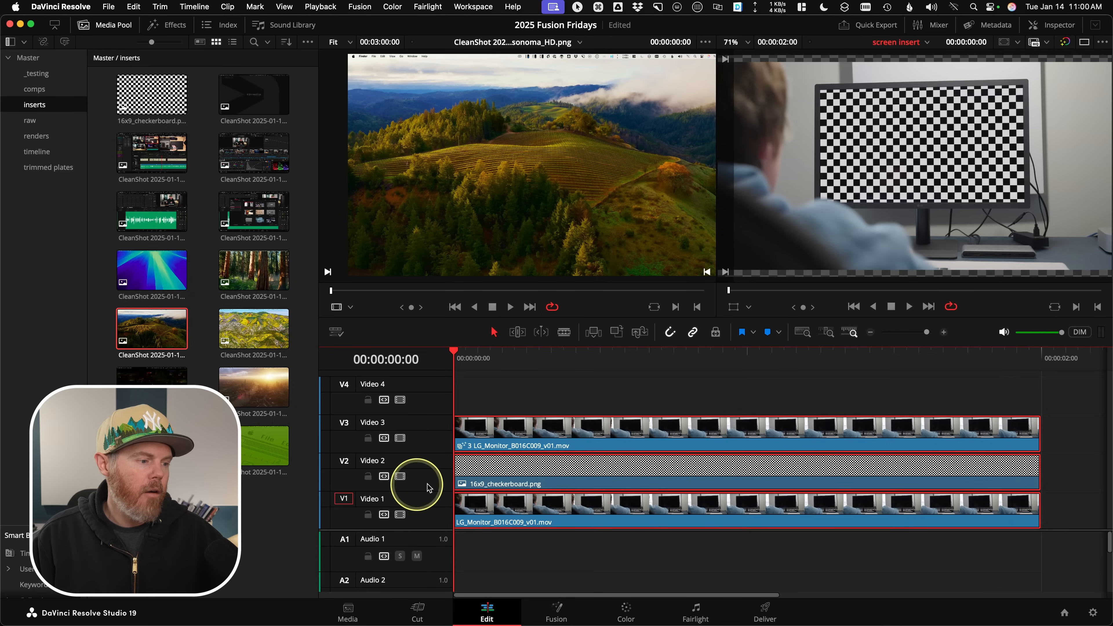
- Patch the source video V1 to the Video 2 track that holds the checkerboard insert
click(345, 465)
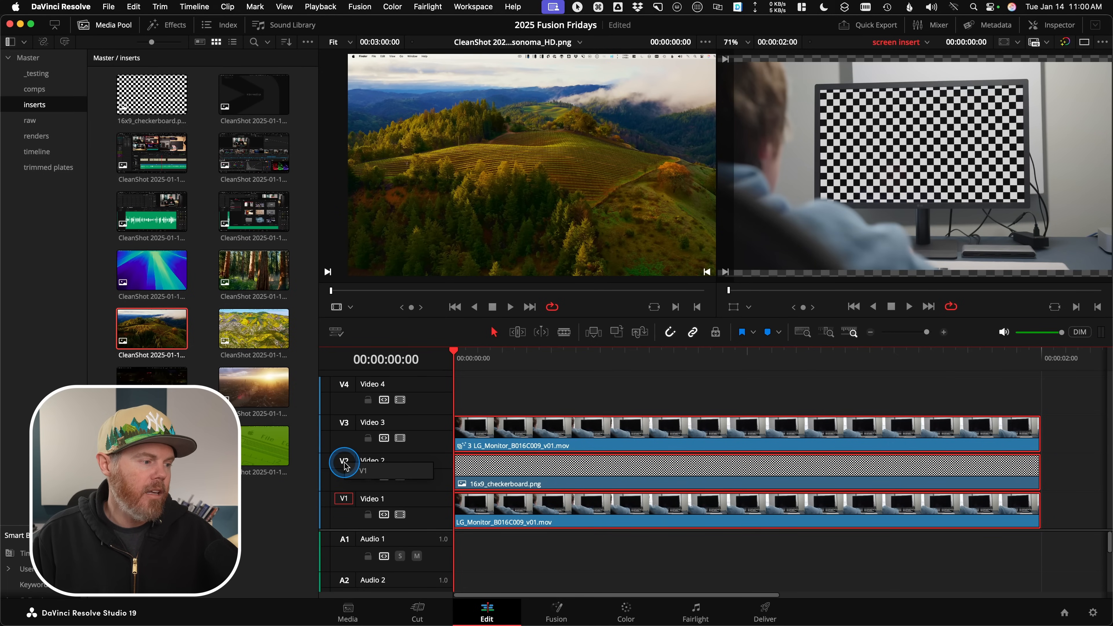
click(365, 473)
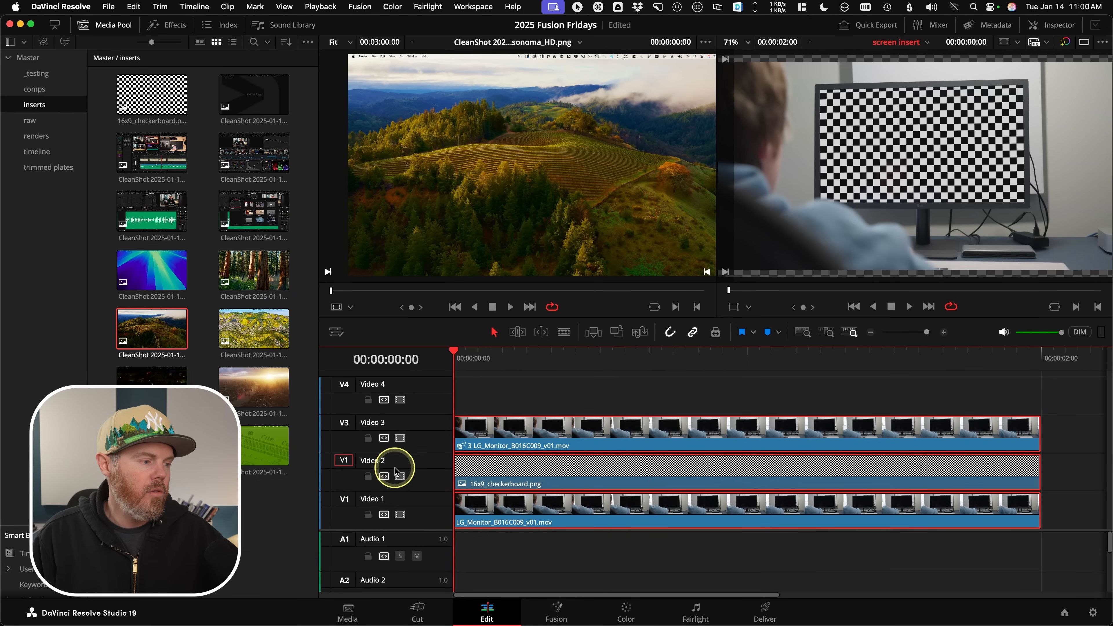
key(ctrl)
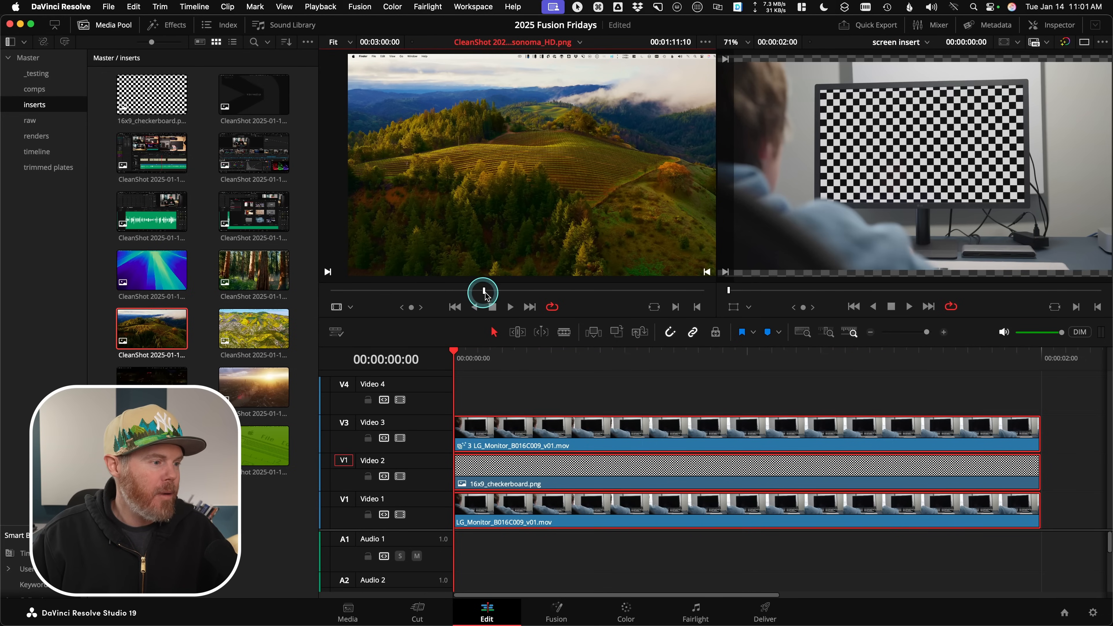
- With source and timeline cued to their first frames, replace the checkerboard on Video 2 with the Sonoma wallpaper still
drag(582, 378, 369, 377)
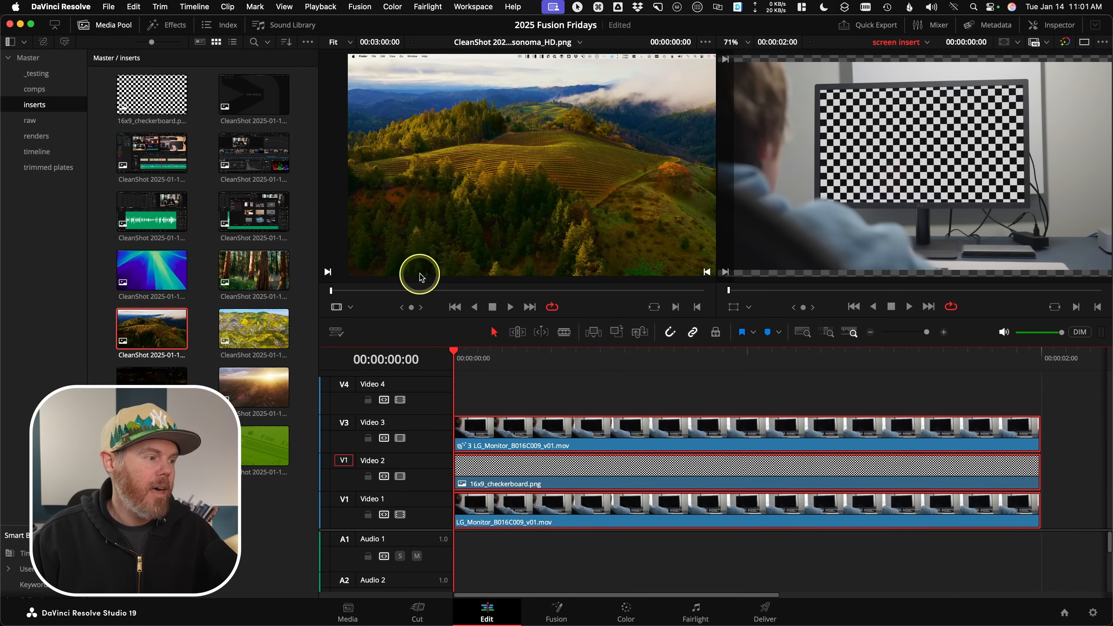
click(387, 292)
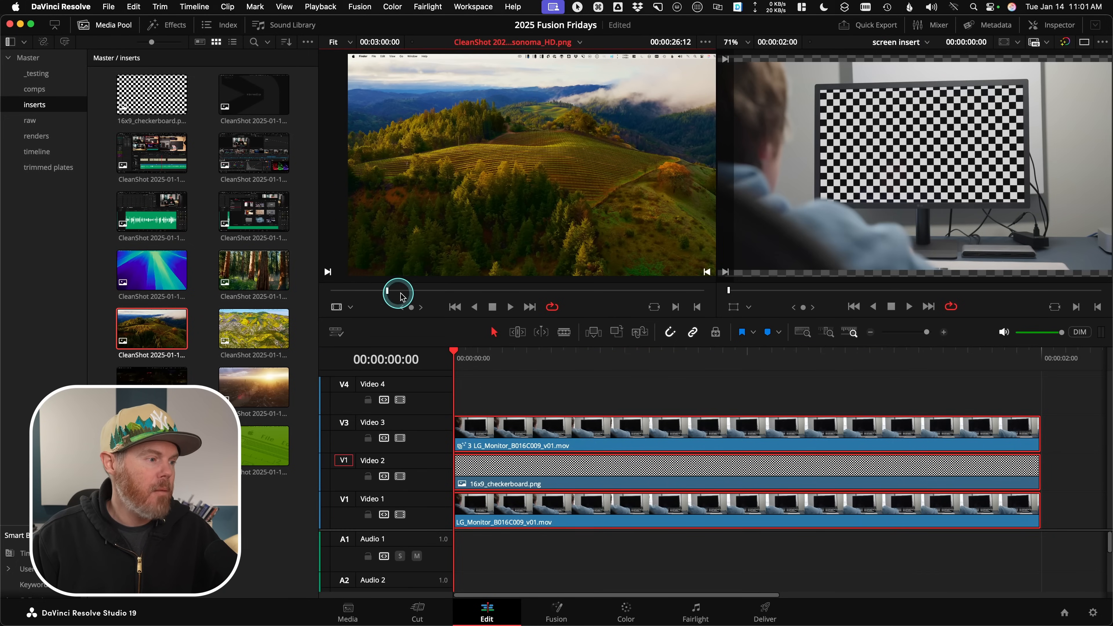
click(517, 443)
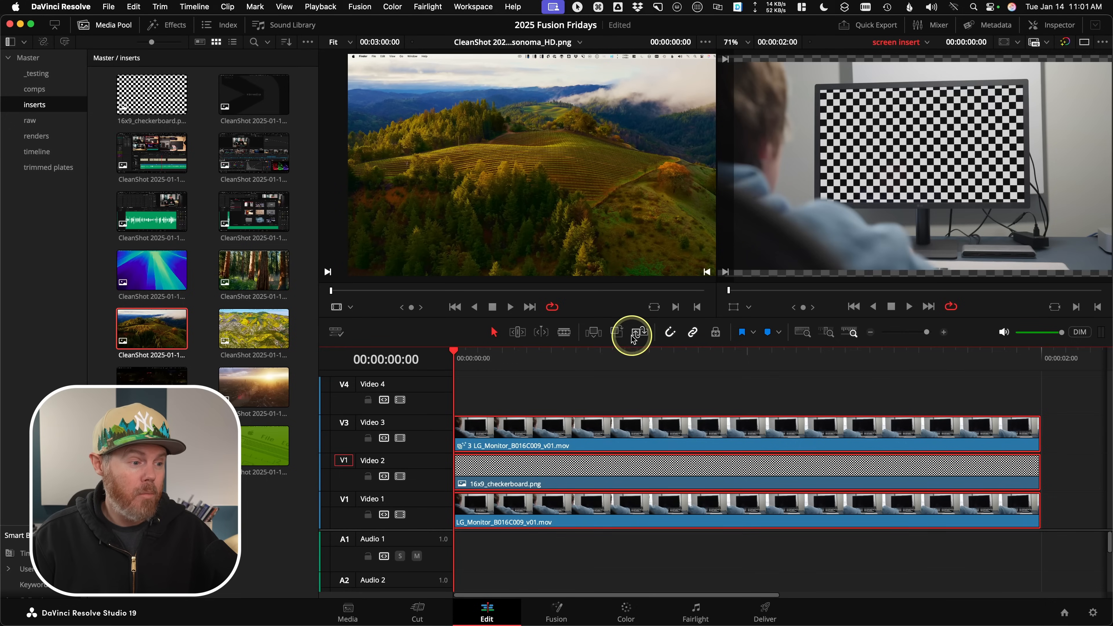
key(ctrl)
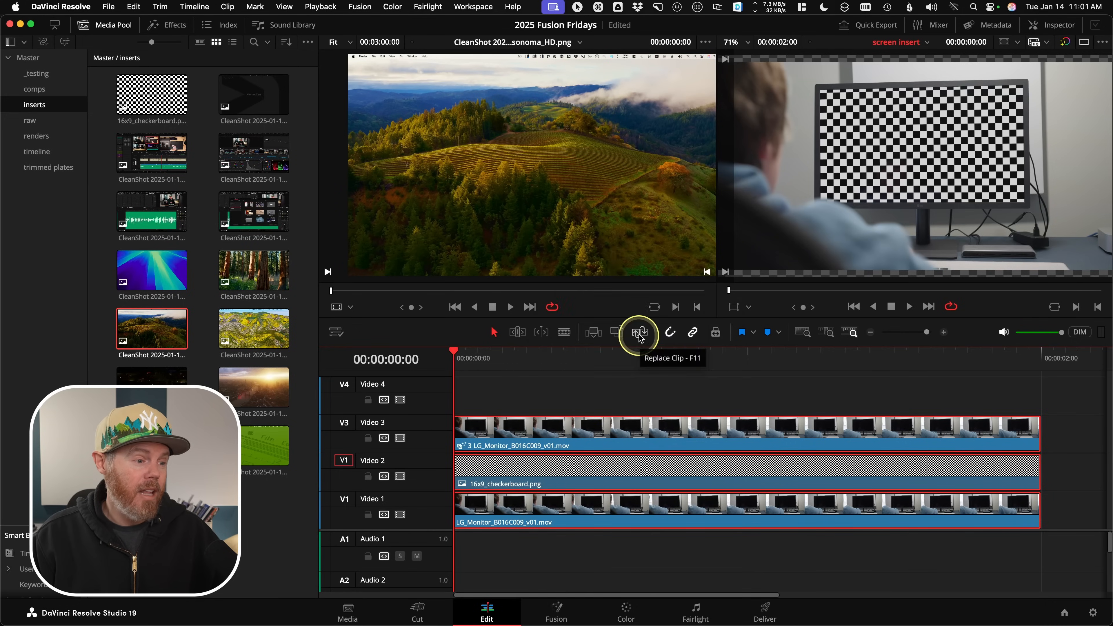
click(639, 334)
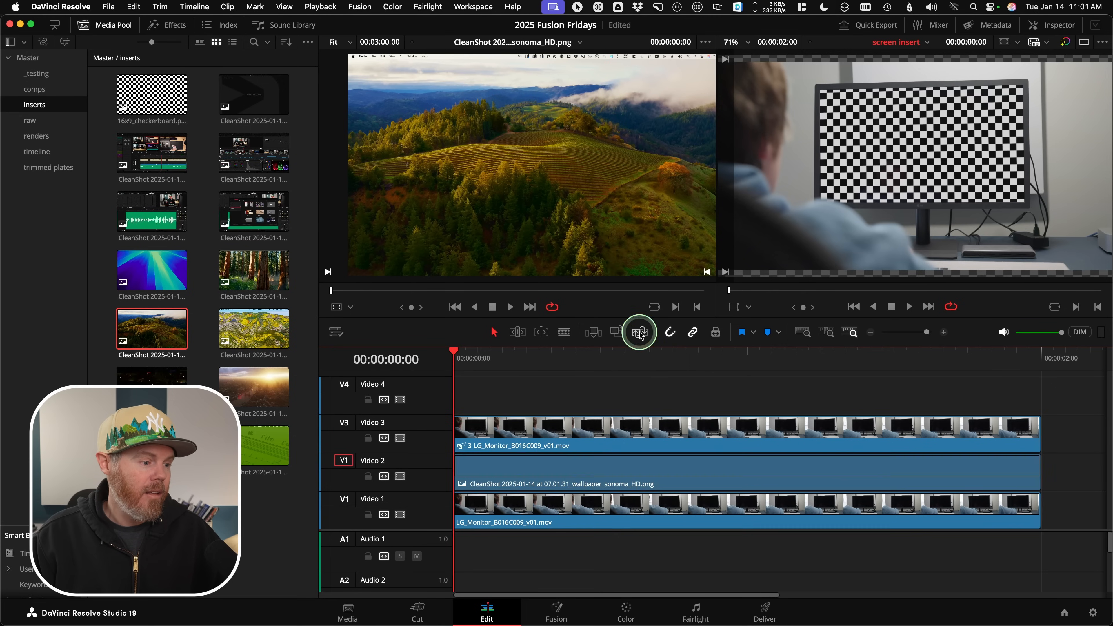
- Play the timeline to check the Sonoma wallpaper on the monitor, stopping back at the first frame
key(space)
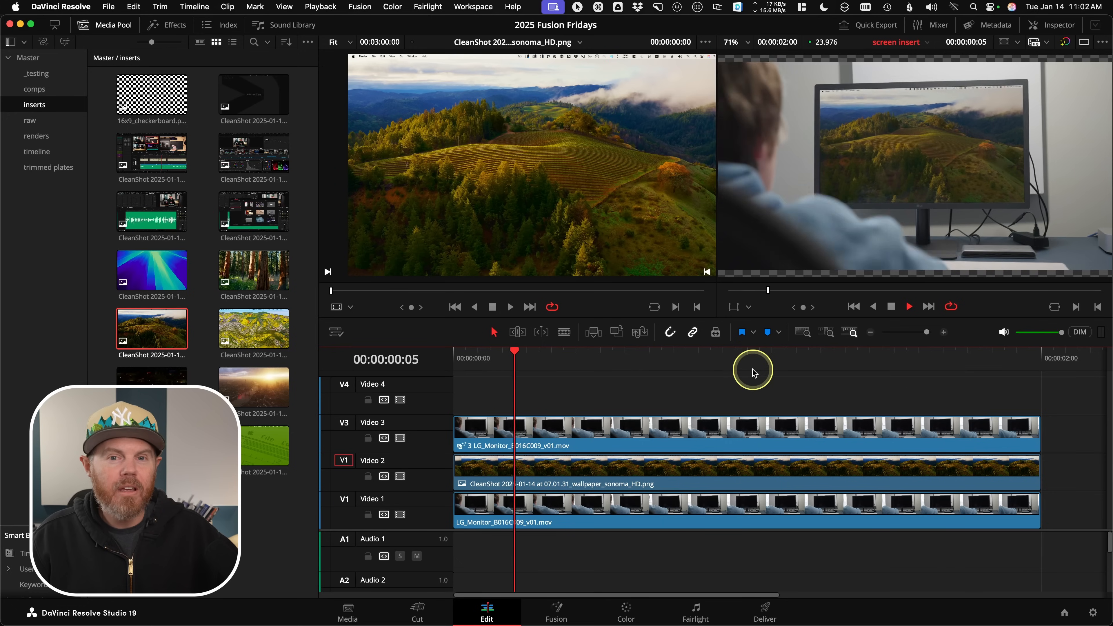
key(space)
drag(611, 366, 411, 374)
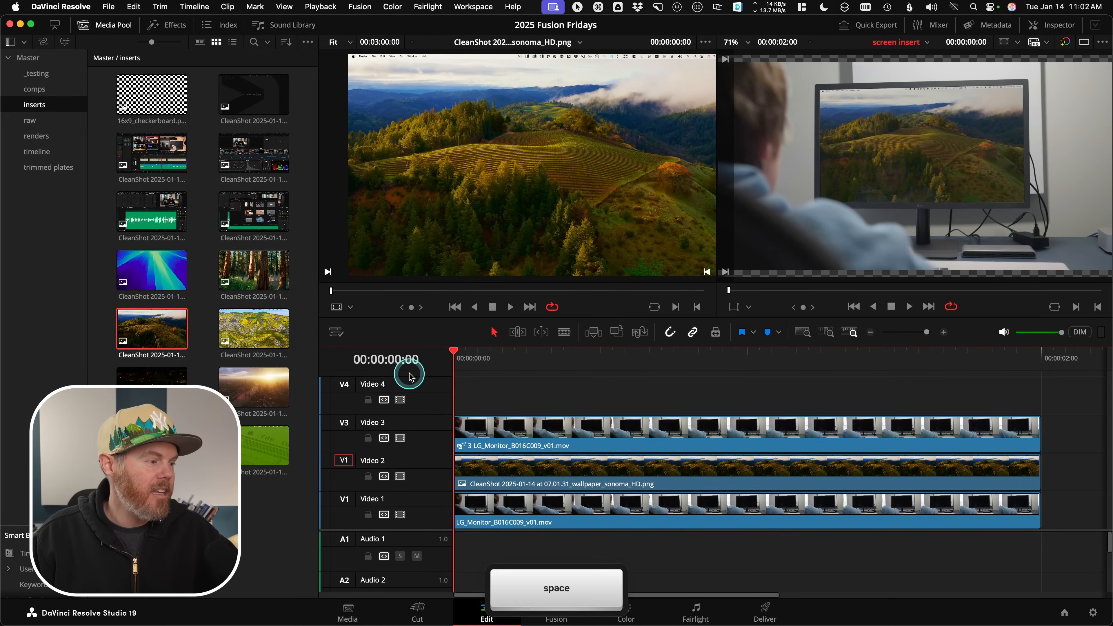
- Replace the insert on Video 2 with the London wallpaper still and play the composite
click(261, 385)
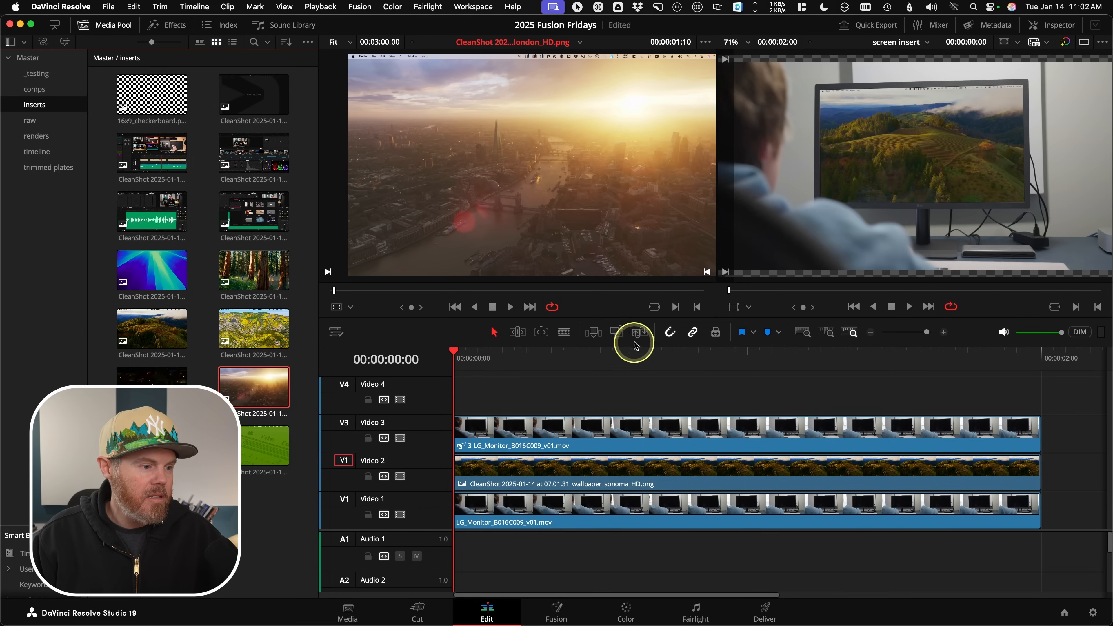
click(637, 334)
key(space)
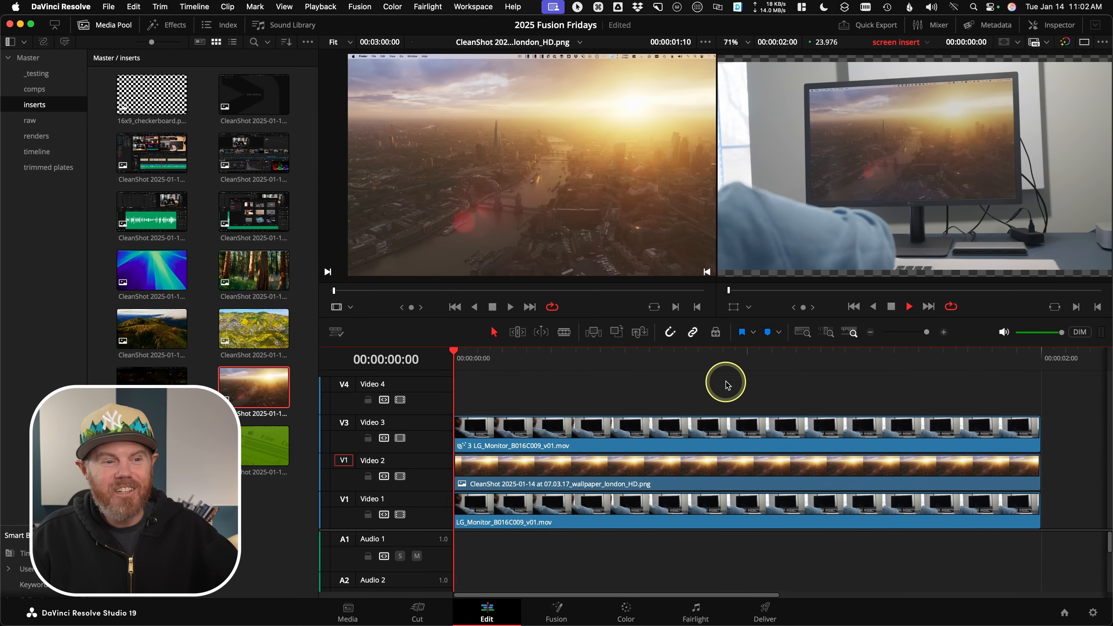
key(space)
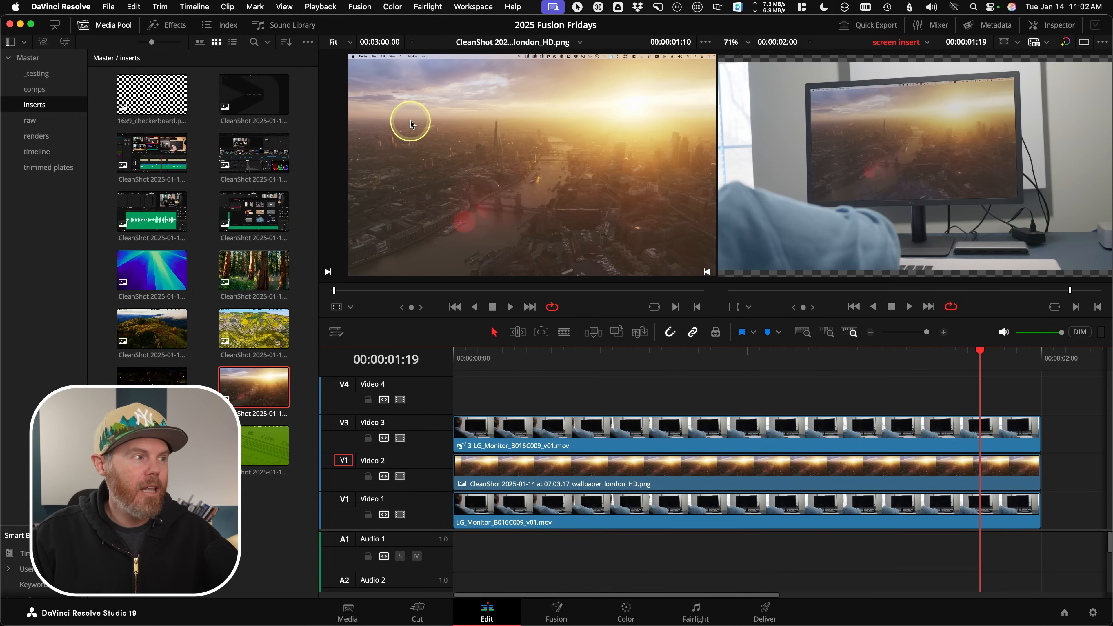
- Set the Render Cache to Smart and play the cached timeline from the start to check playback
click(320, 7)
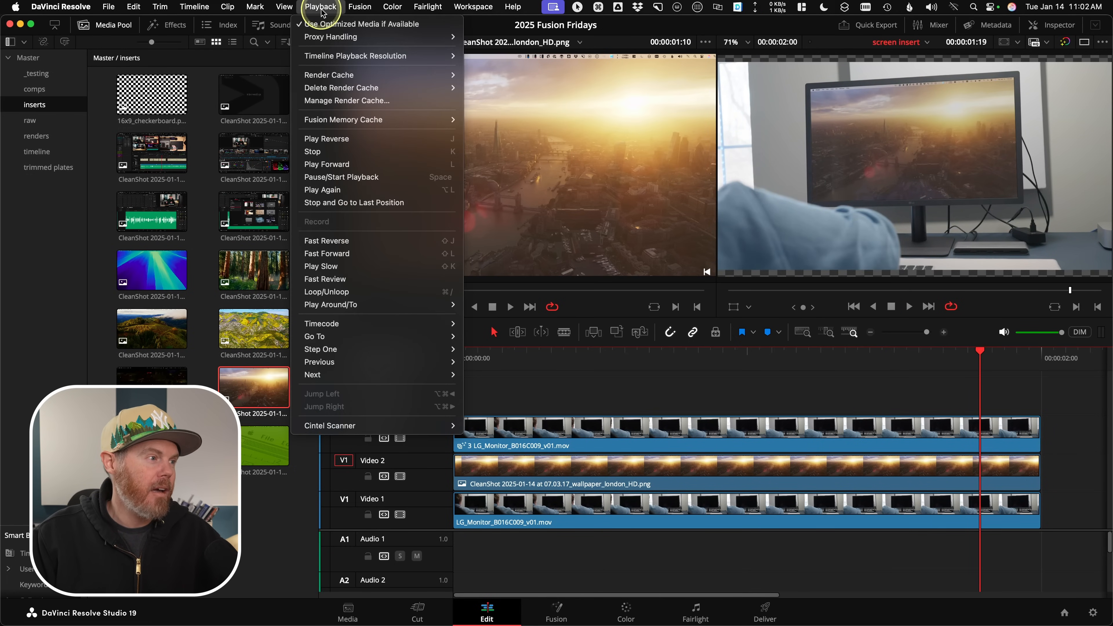
mouse_move(334, 77)
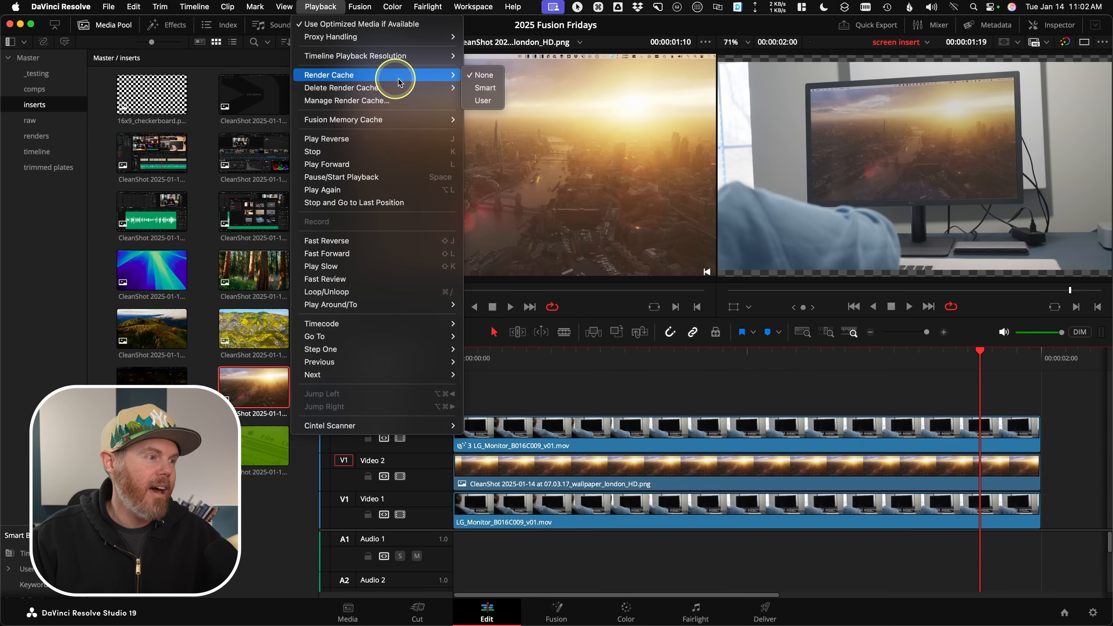
click(484, 88)
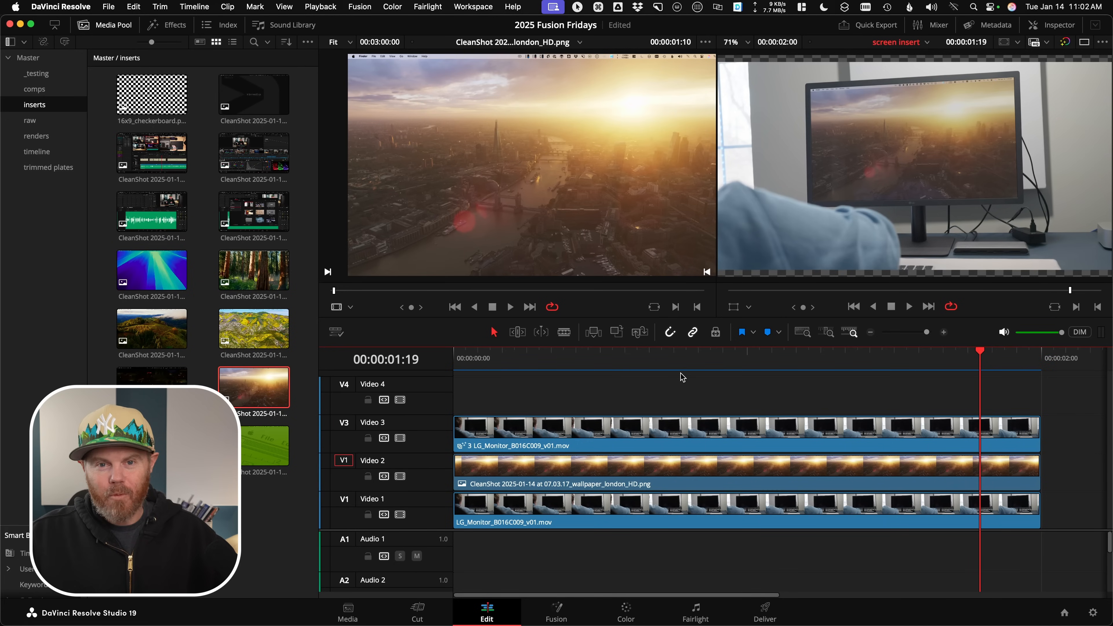
drag(699, 361, 412, 386)
key(space)
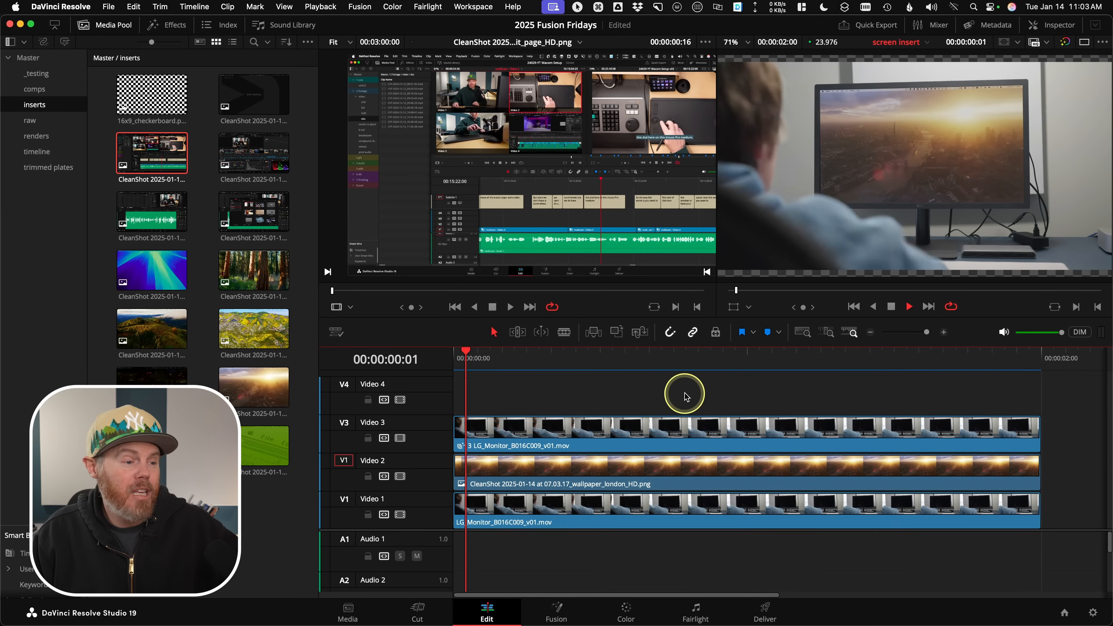
key(space)
drag(655, 363, 424, 365)
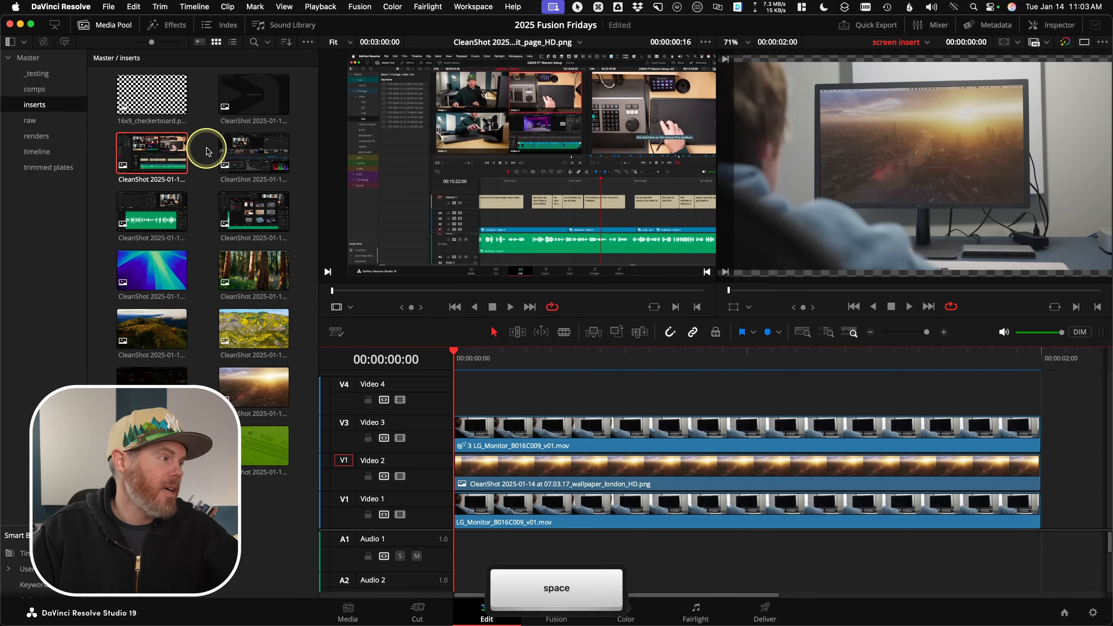
- Replace the Video 2 insert with the edit_page_HD.png still and play the shot from the start
click(141, 157)
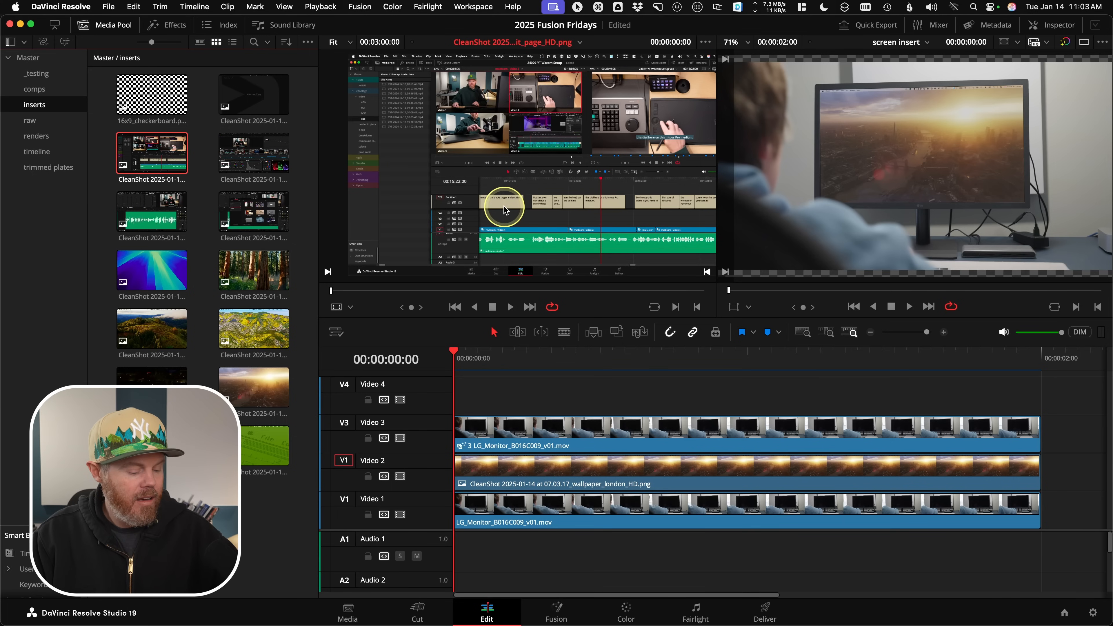
key(F11)
click(600, 363)
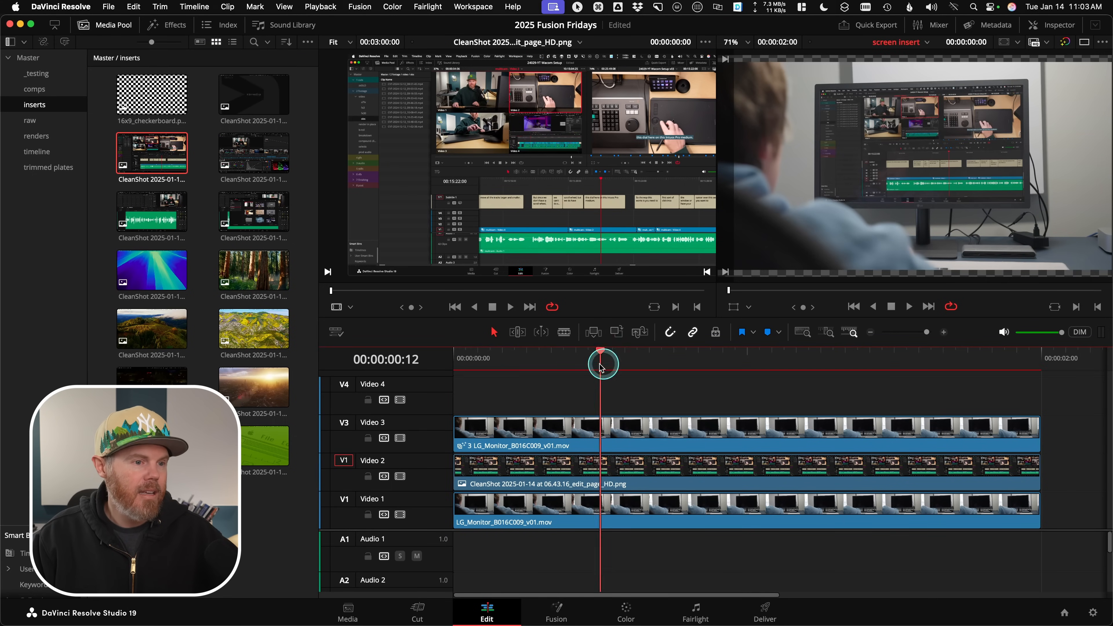
drag(600, 363, 385, 373)
key(space)
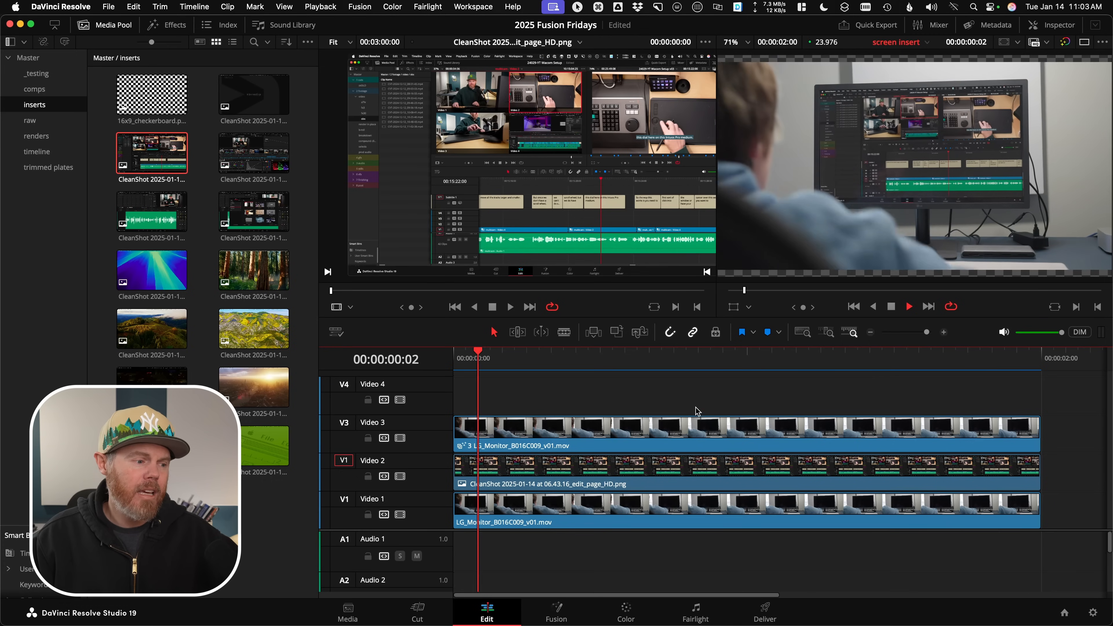
key(space)
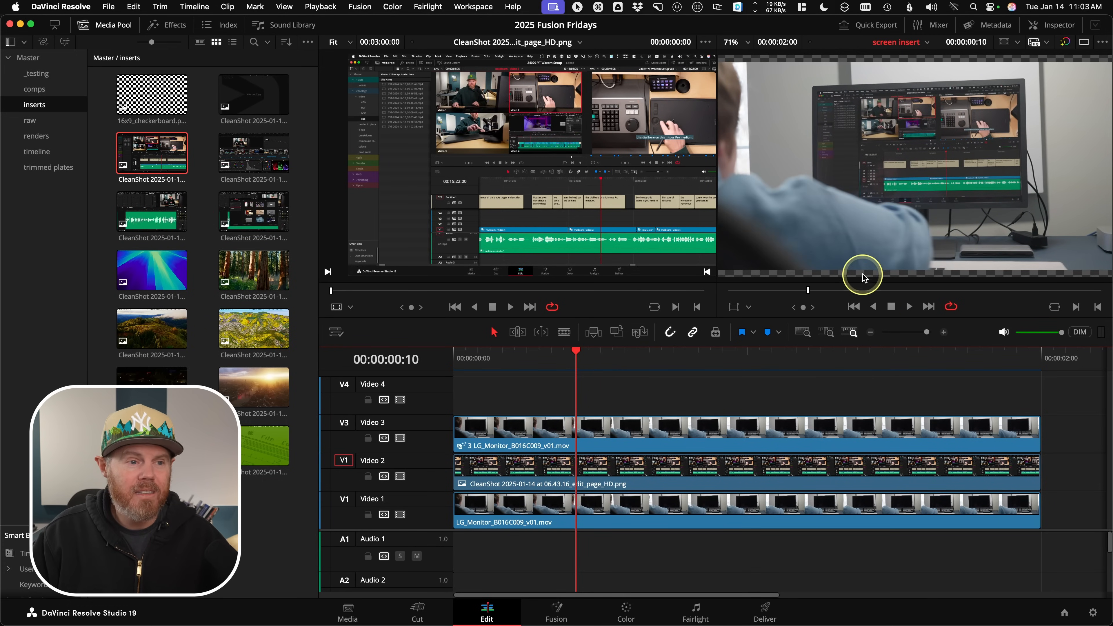
drag(609, 367, 452, 366)
- Preview trimming_insert_HD.mov in the source viewer and replace the Video 2 insert with it from its first frame
click(155, 502)
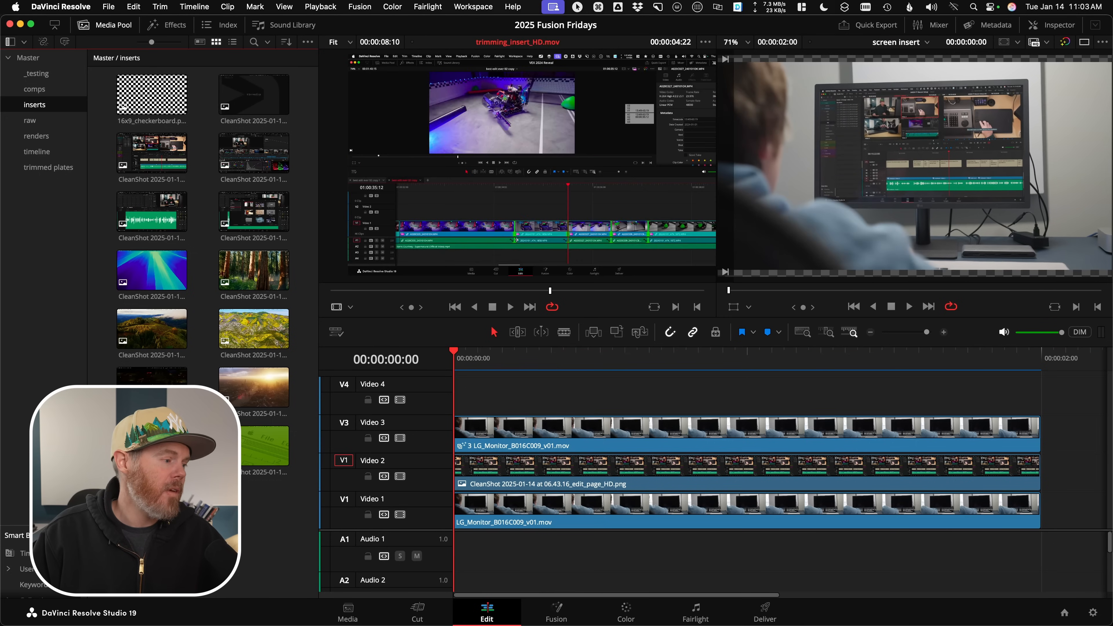
drag(504, 291, 595, 288)
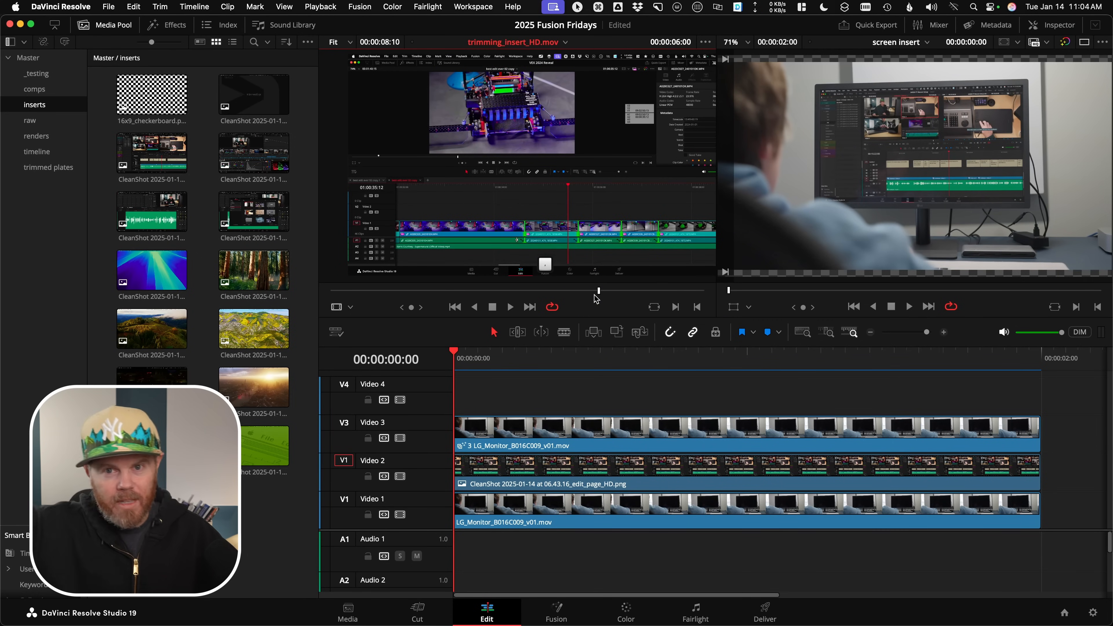
drag(580, 297, 470, 293)
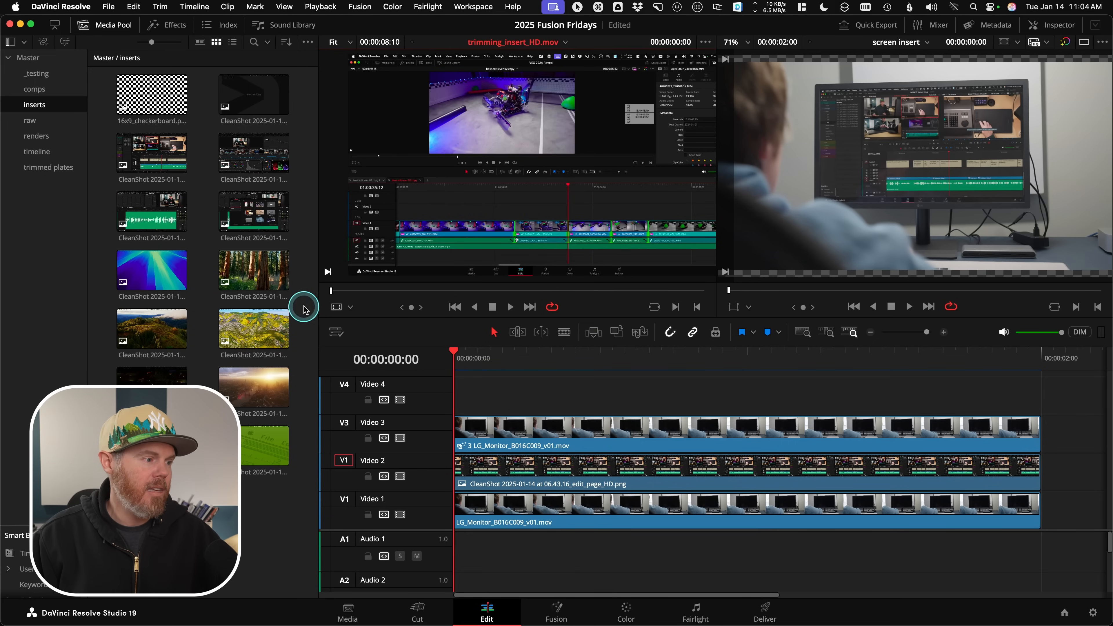
click(410, 372)
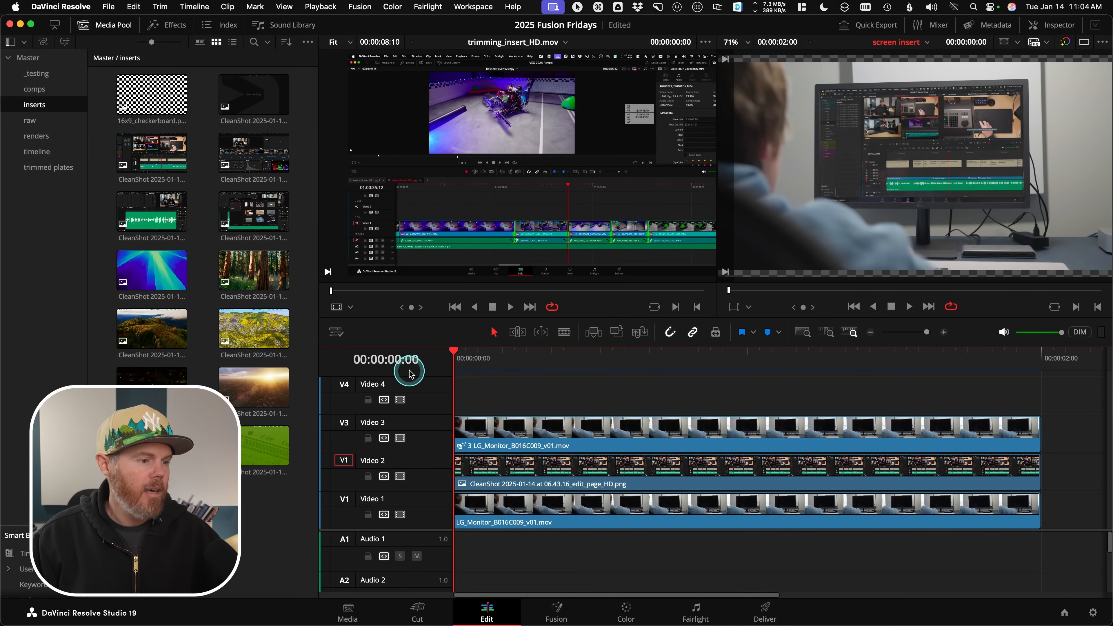
click(639, 333)
drag(613, 364, 427, 386)
- Play the timeline to check the moving screen insert and switch to the single viewer layout
key(space)
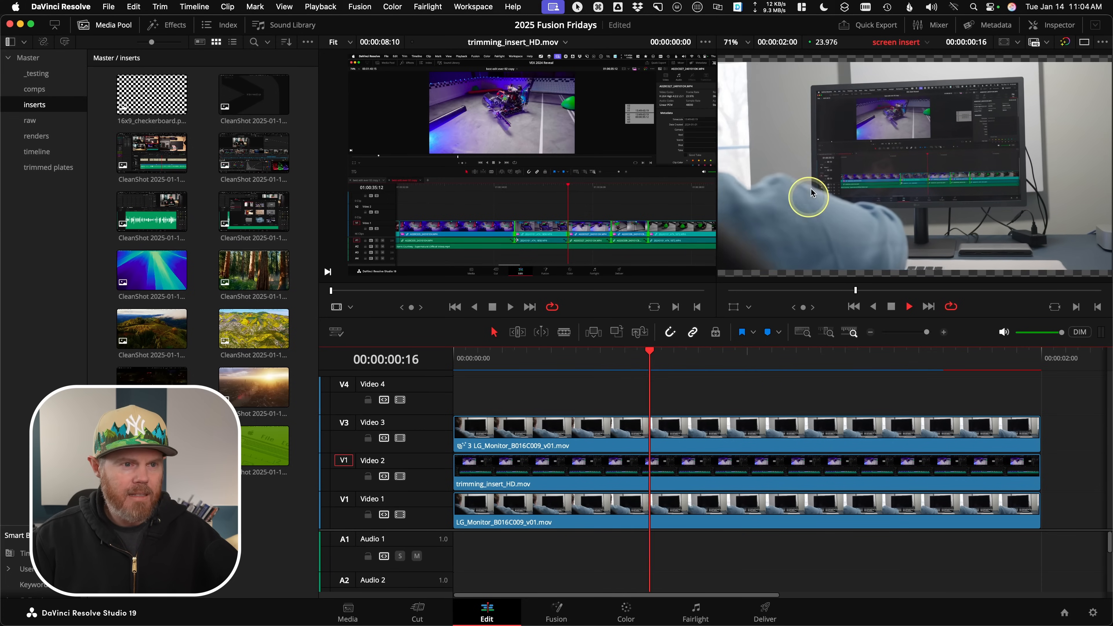
key(space)
click(1083, 43)
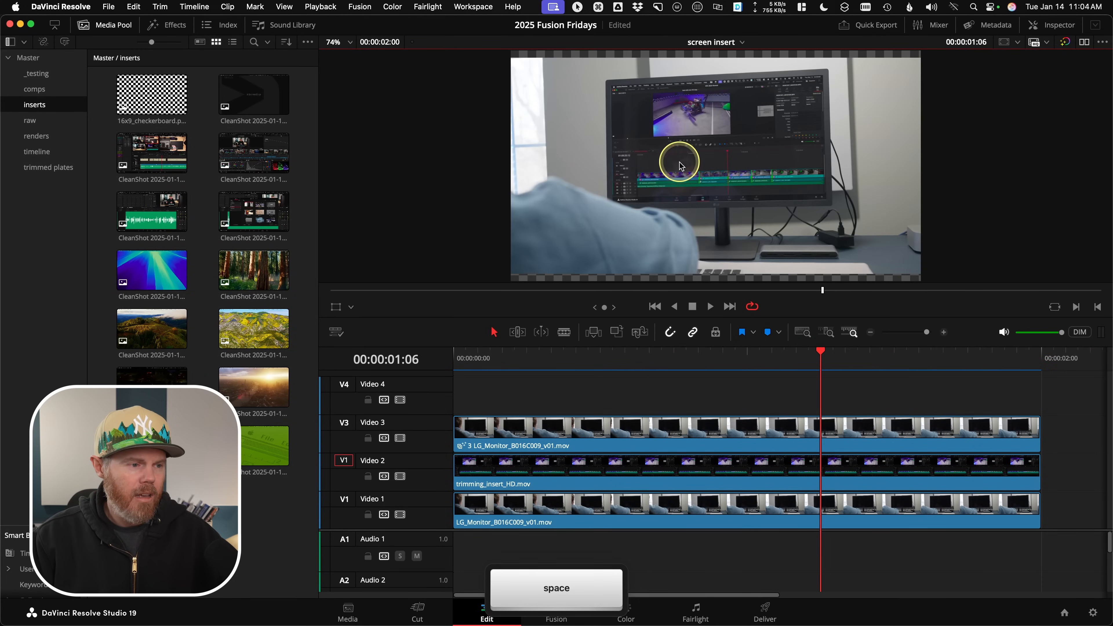
- Play the shot, match frame the Video 2 insert in the source viewer and scrub through trimming_insert_HD.mov
key(space)
key(space)
drag(533, 319, 584, 372)
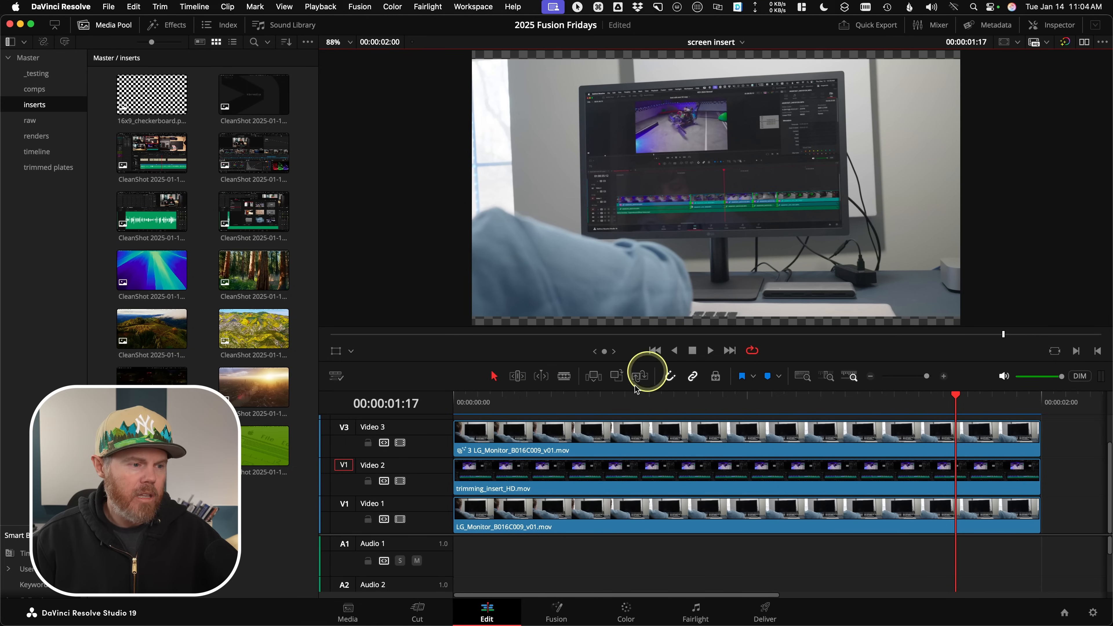
click(831, 463)
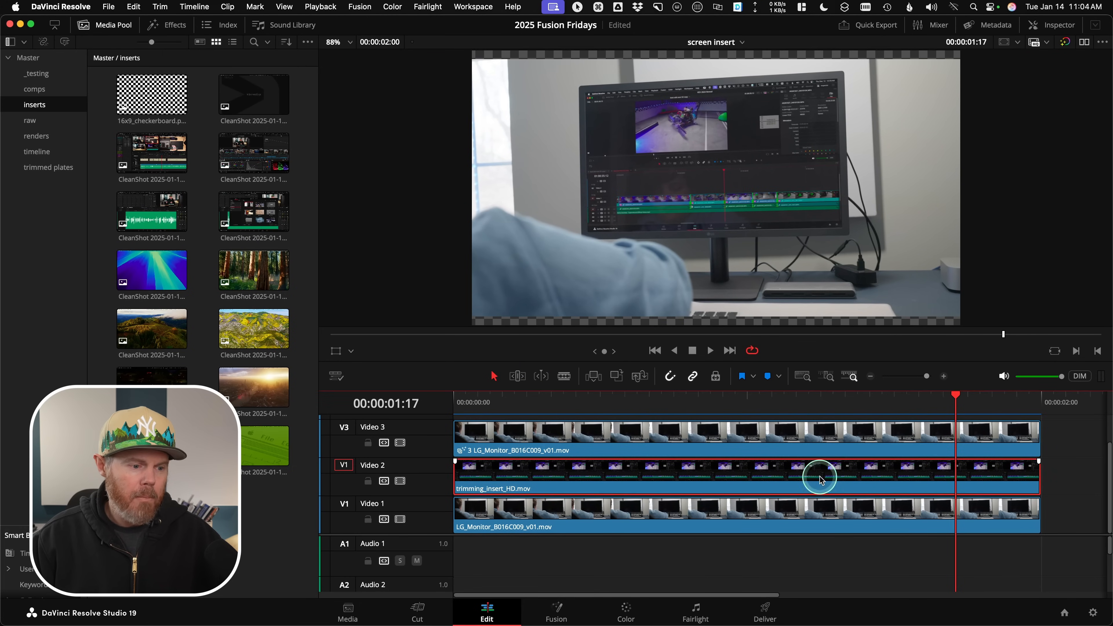
key(f)
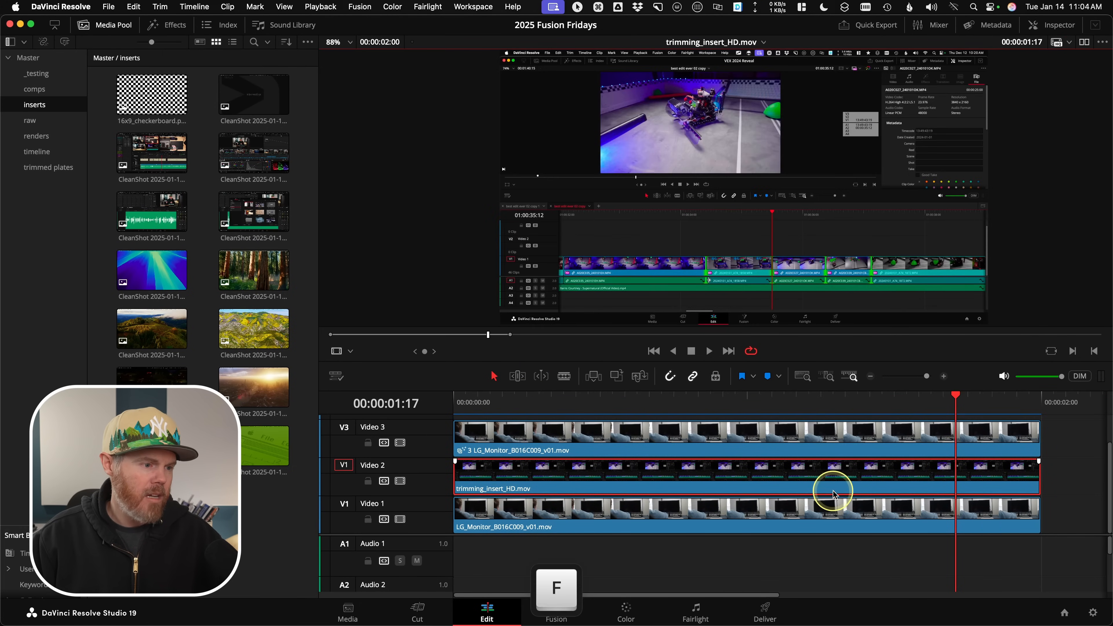
drag(559, 333, 834, 327)
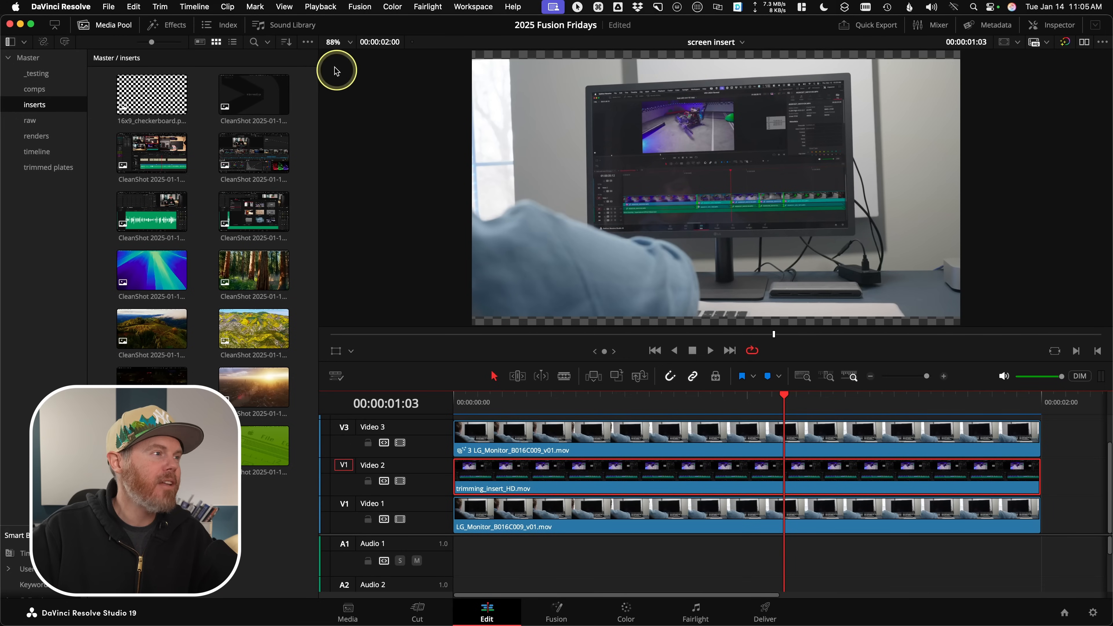
- Check that Multiview Edit Preview is turned off and scrub the timeline to the section chosen for slipping
click(285, 7)
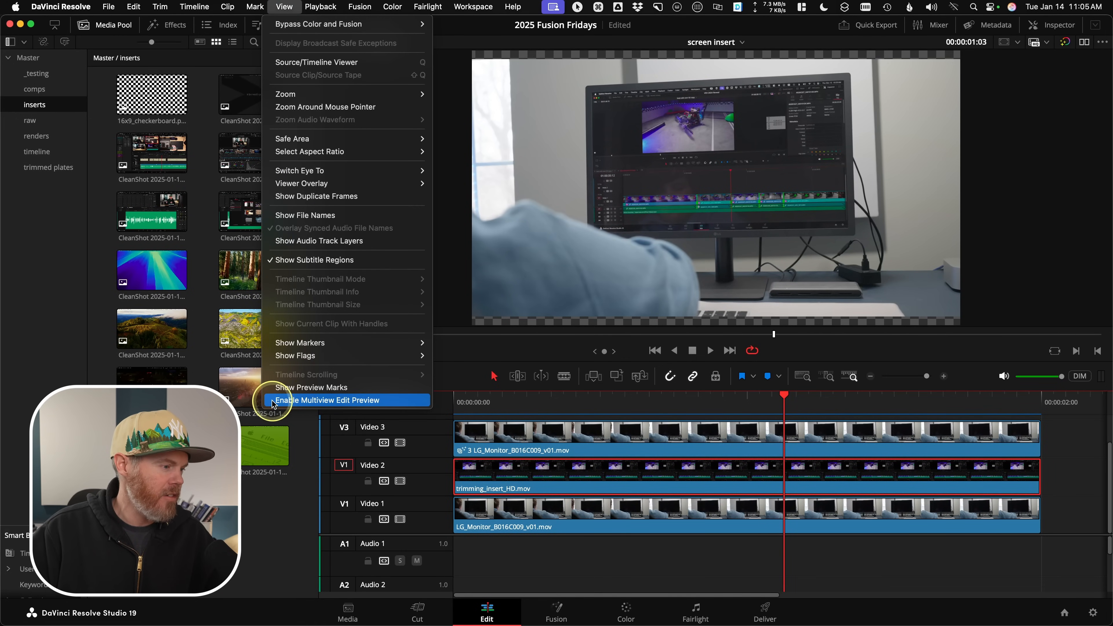
key(ctrl)
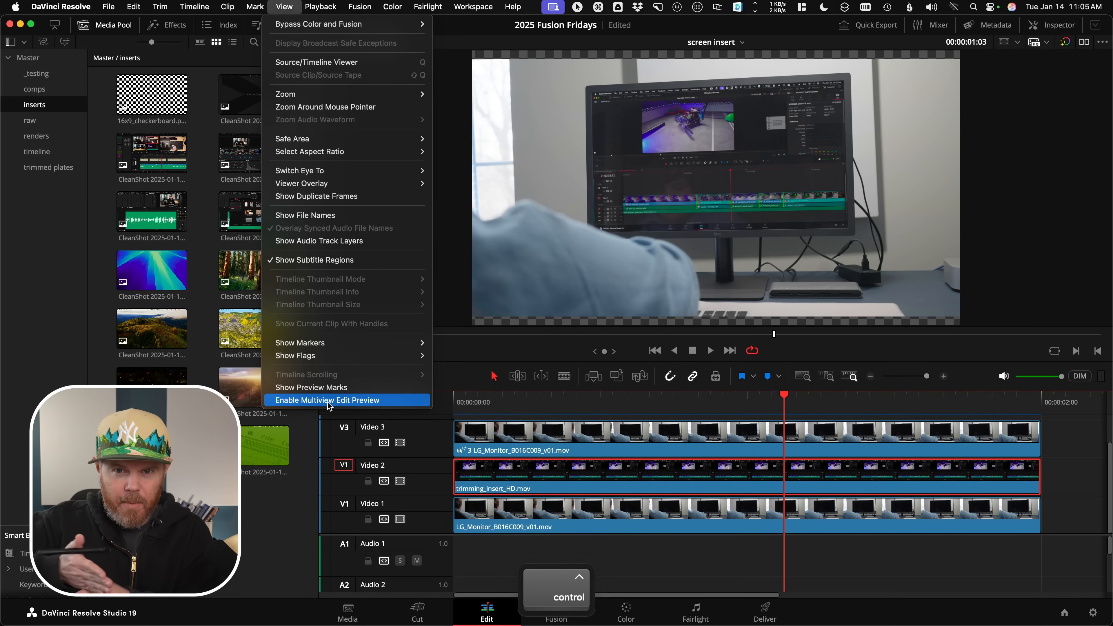
drag(705, 406, 612, 437)
mouse_move(772, 242)
mouse_down()
mouse_move(758, 222)
mouse_move(772, 235)
mouse_up()
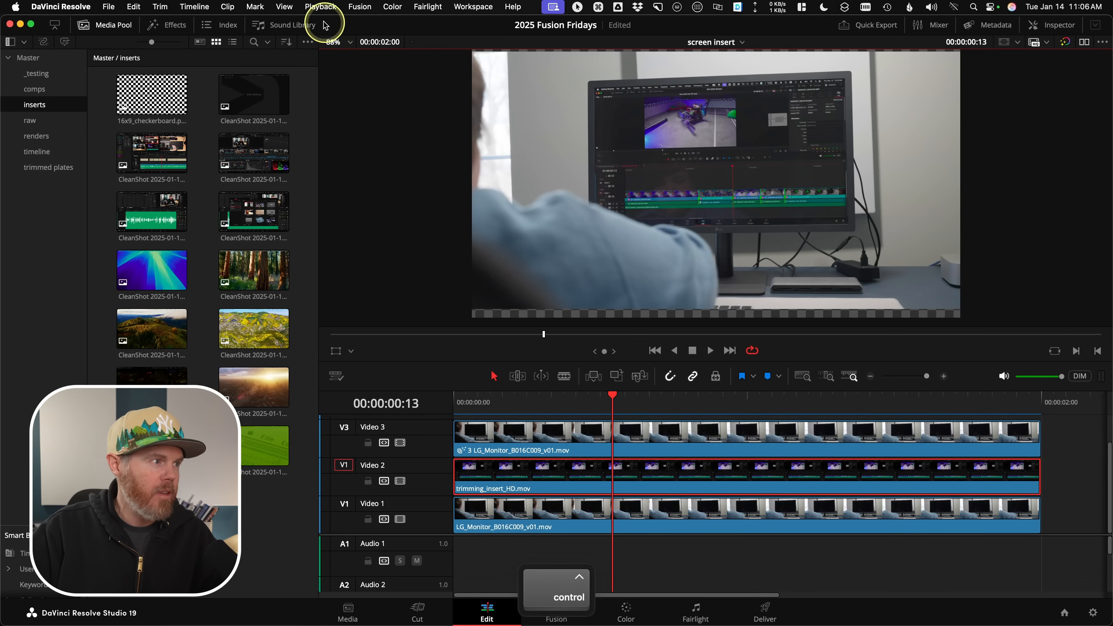
click(284, 6)
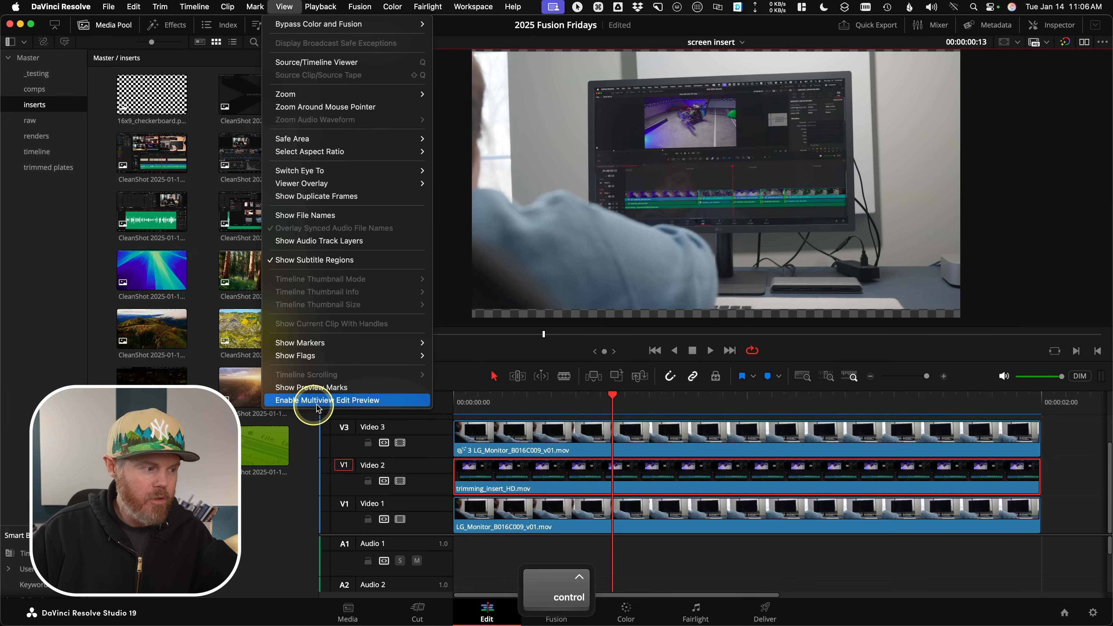
click(628, 404)
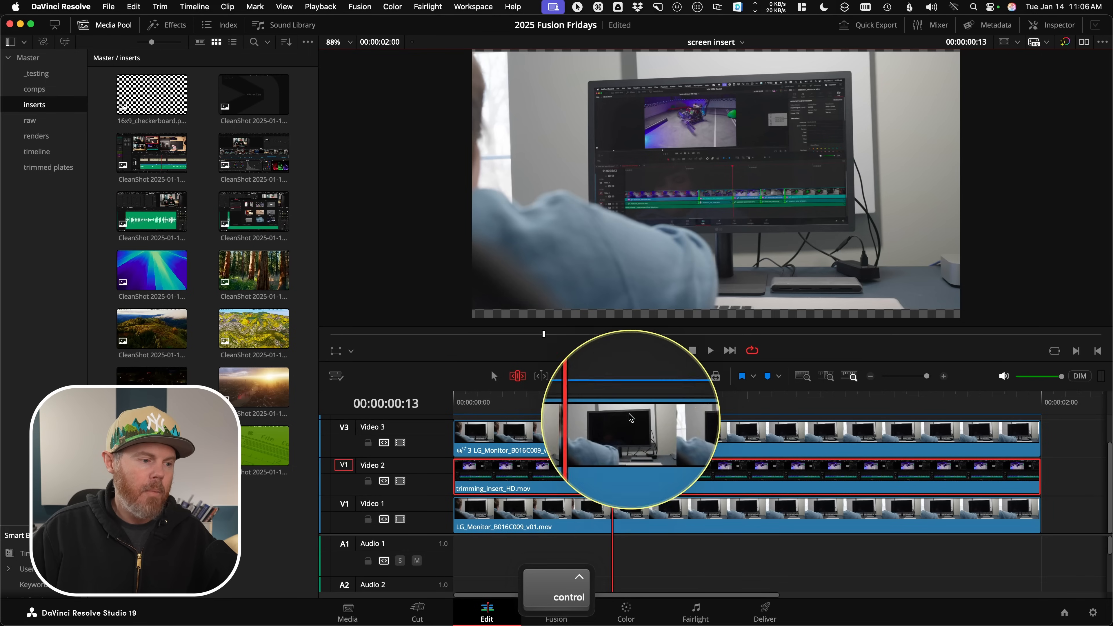
- Slip trimming_insert_HD.mov on Video 2 in trim mode to use a different part of the recording
drag(647, 463, 232, 468)
drag(643, 466, 228, 453)
drag(622, 466, 232, 453)
mouse_move(592, 468)
mouse_down()
mouse_move(621, 467)
mouse_move(509, 457)
mouse_move(644, 470)
mouse_move(606, 477)
mouse_up()
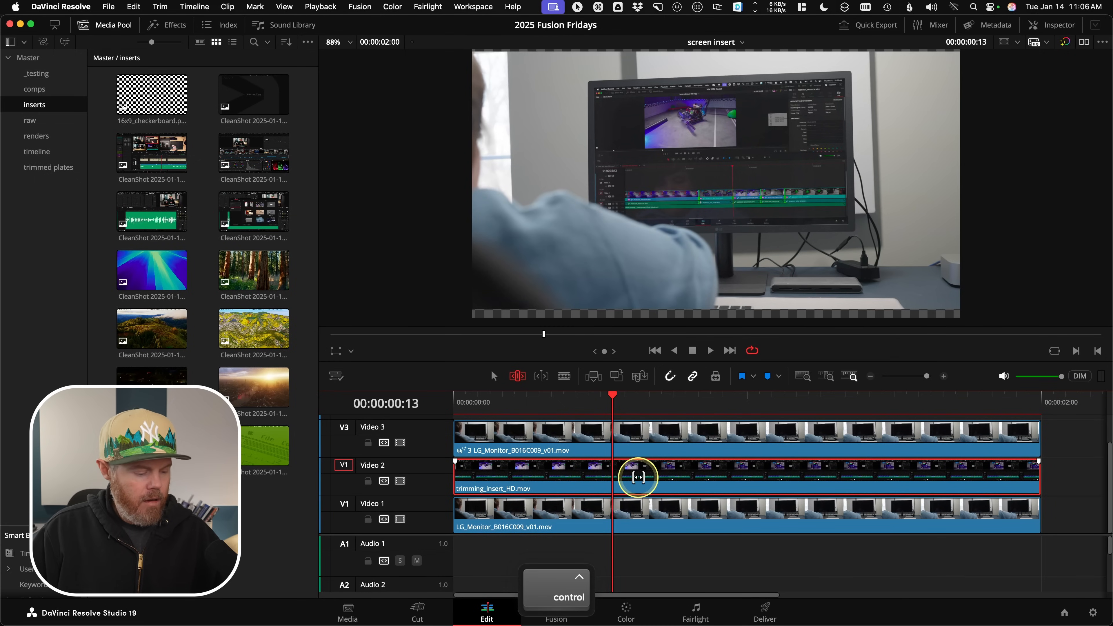
key(super+minus)
key(super+minus)
drag(638, 473, 504, 466)
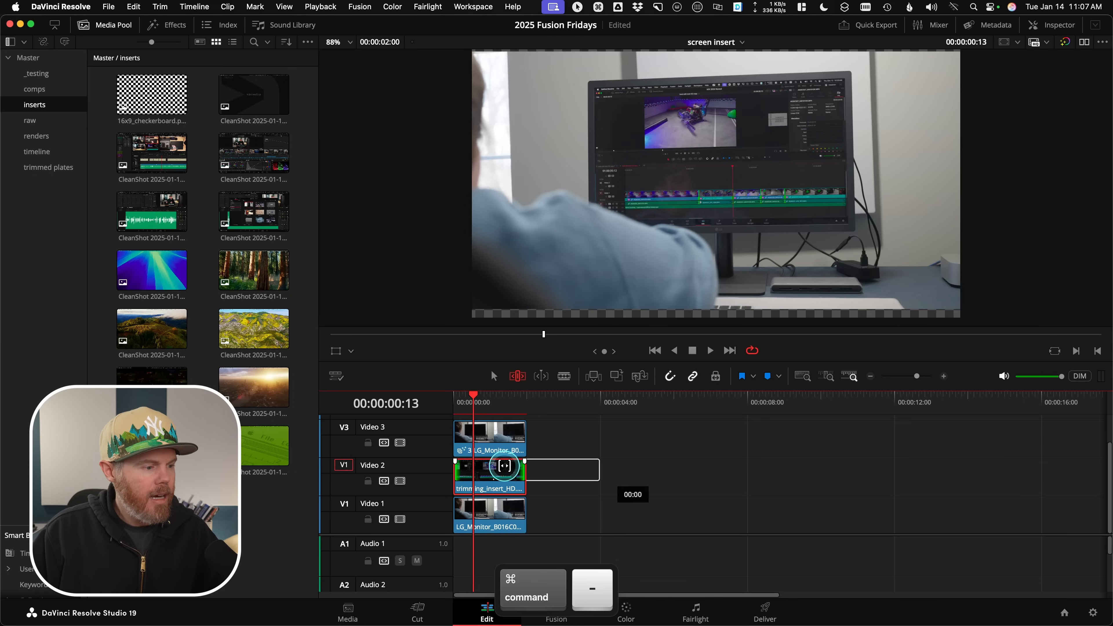
mouse_move(504, 465)
mouse_down()
mouse_move(545, 472)
mouse_move(508, 465)
mouse_up()
key(shift+z)
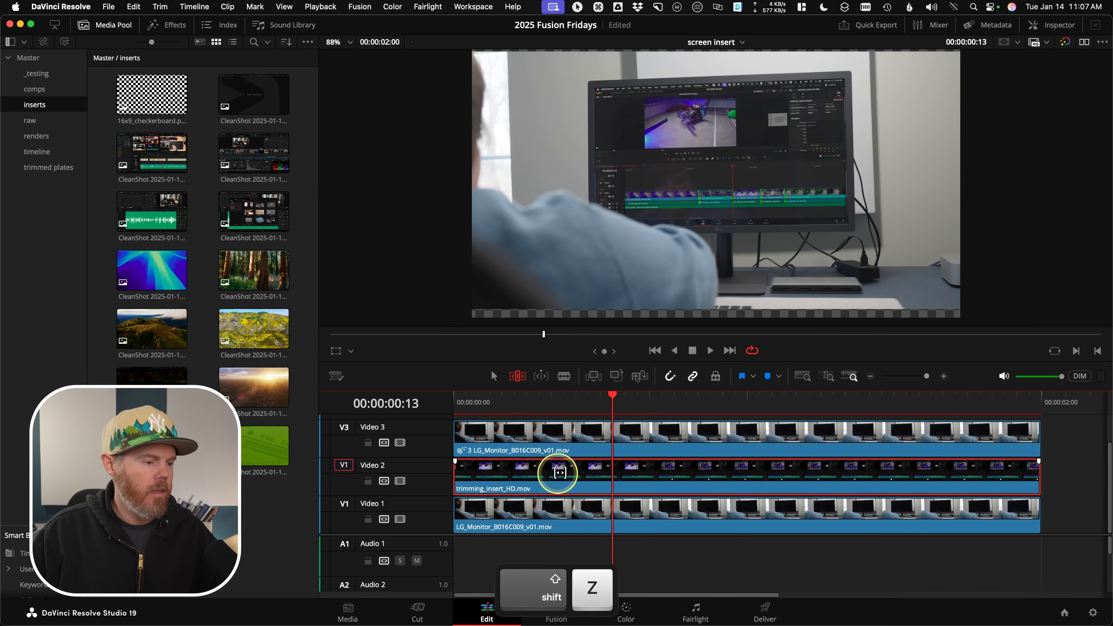
- Play the shot from the start and scrub through it to check the timing of the slipped insert
drag(619, 403, 431, 406)
key(space)
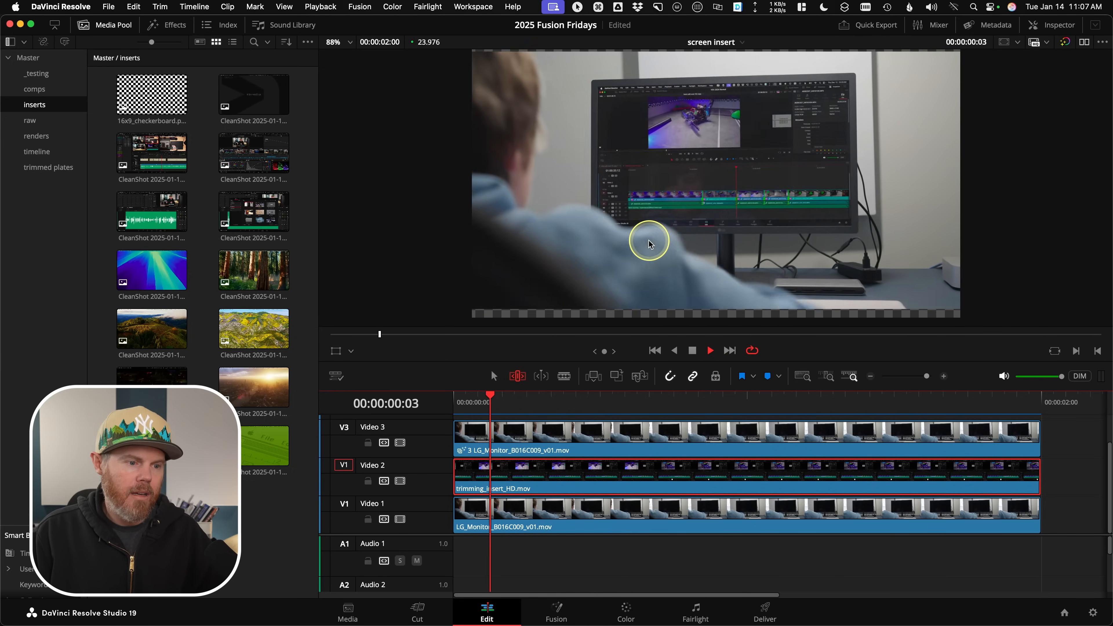
key(space)
drag(635, 471, 644, 467)
drag(664, 399, 617, 396)
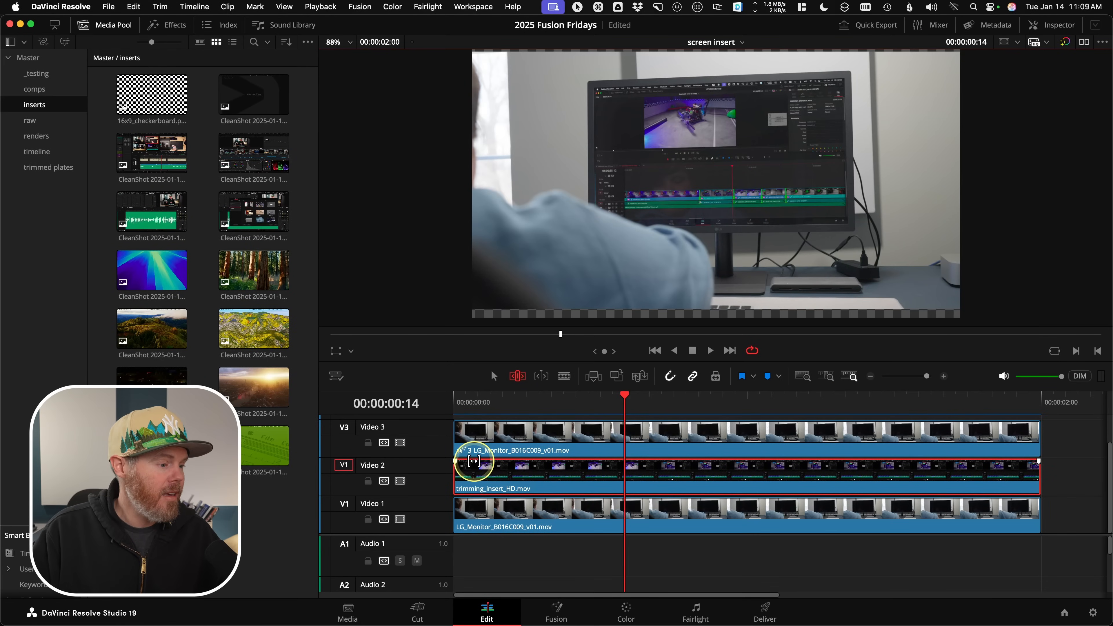
- On the Color page, set the contrast of the Video 3 screen composite to 1.096
key(ctrl)
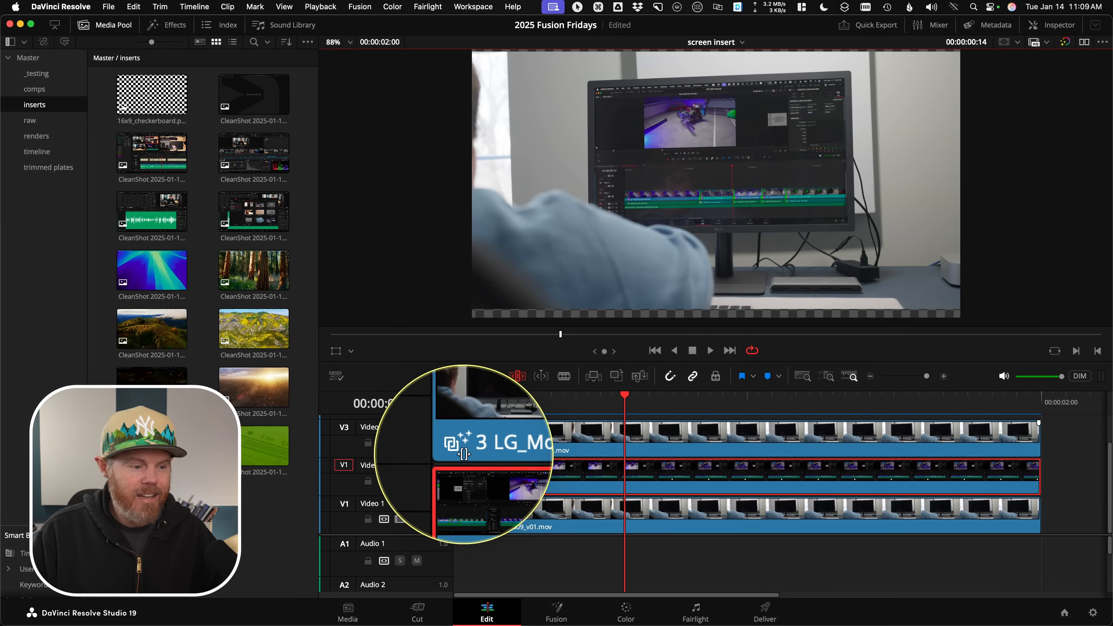
click(626, 611)
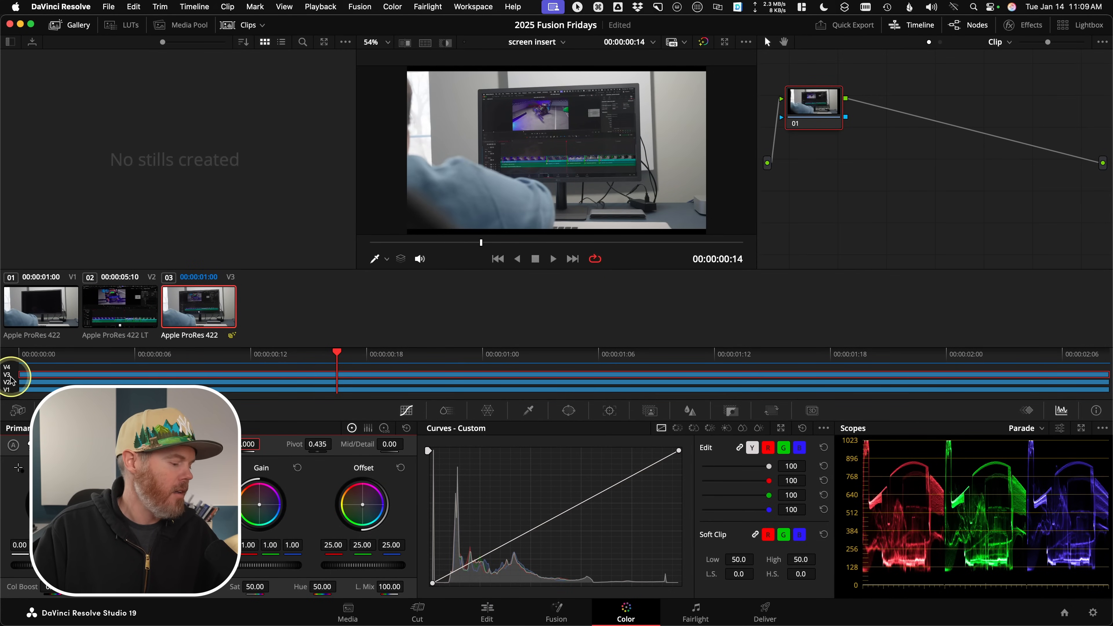
key(ctrl)
drag(245, 444, 264, 442)
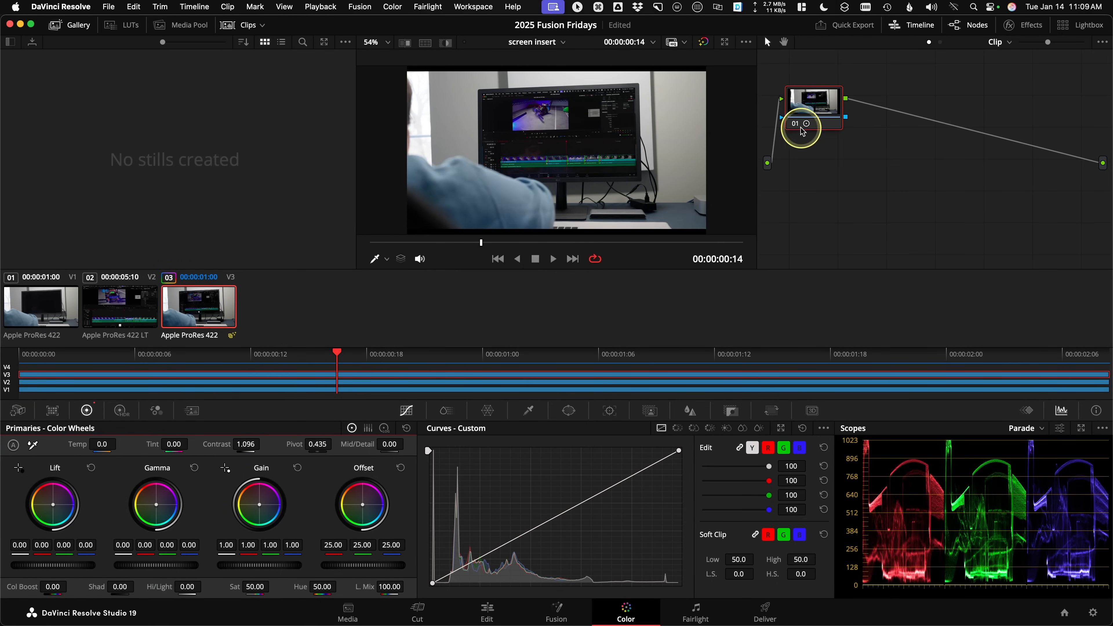
click(116, 311)
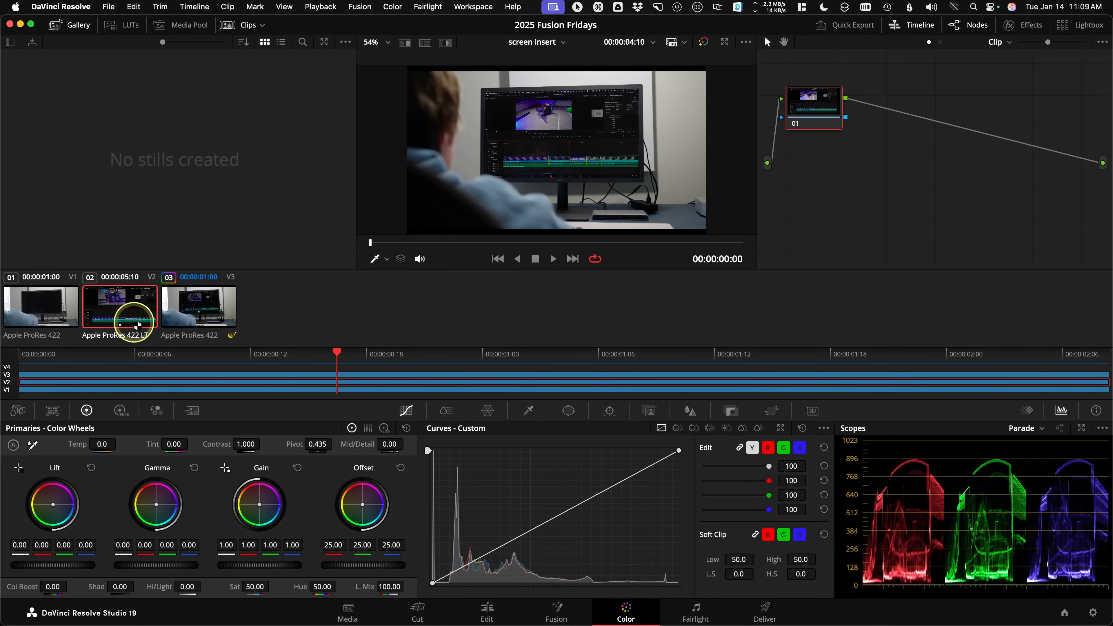
click(200, 330)
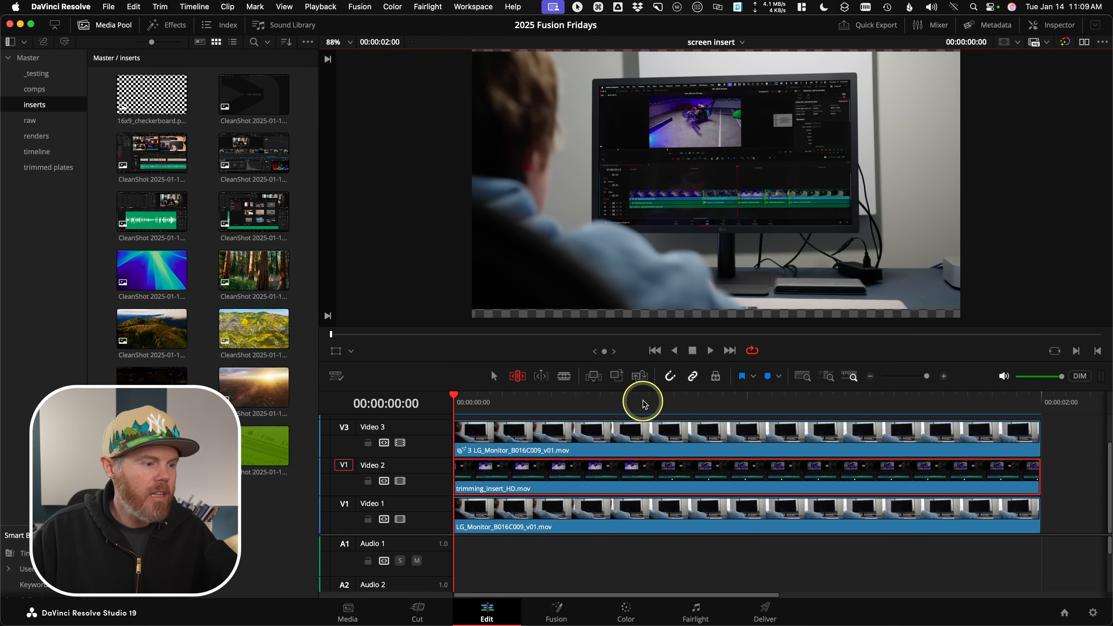
- Disable the BrightnessContrast1 node in the Fusion composition and review the brighter insert on the Edit page
drag(643, 404, 664, 405)
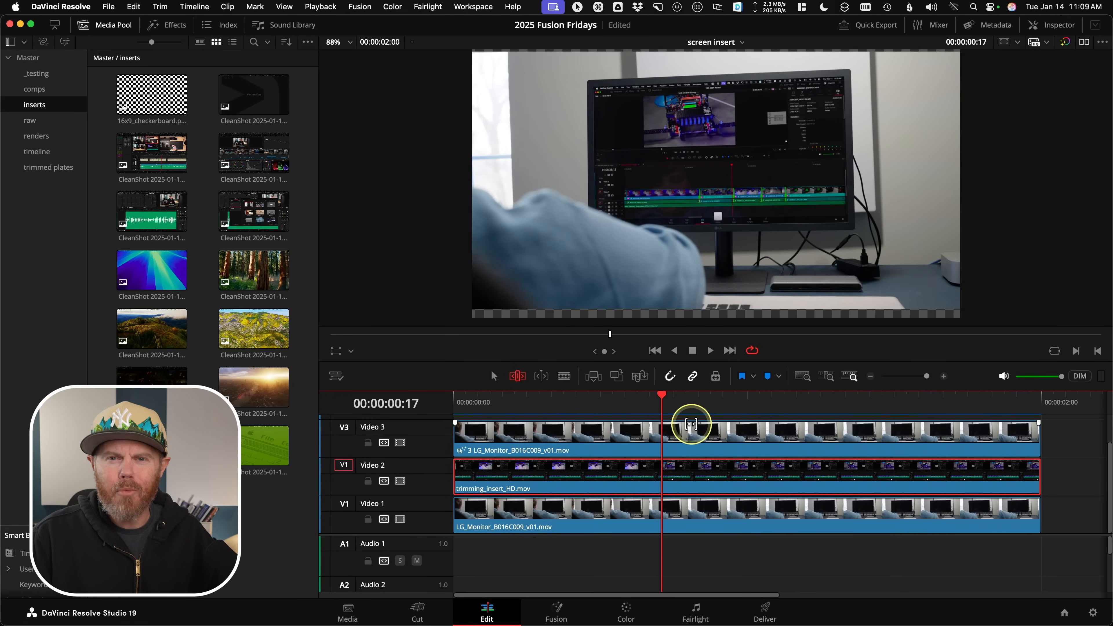
click(561, 611)
drag(746, 247, 799, 252)
click(770, 237)
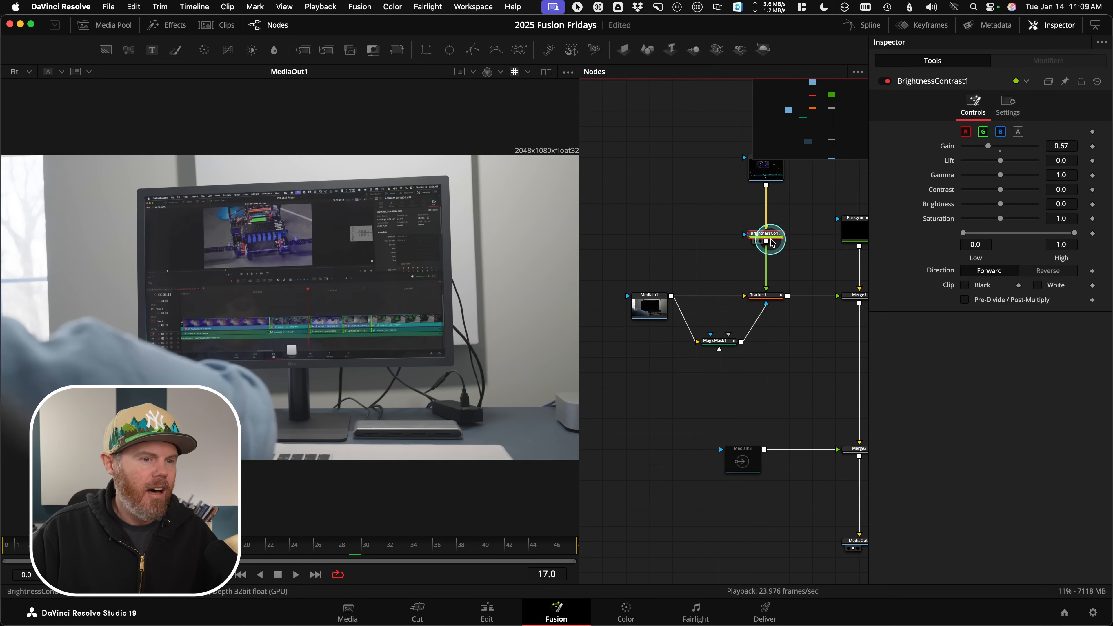
click(1059, 146)
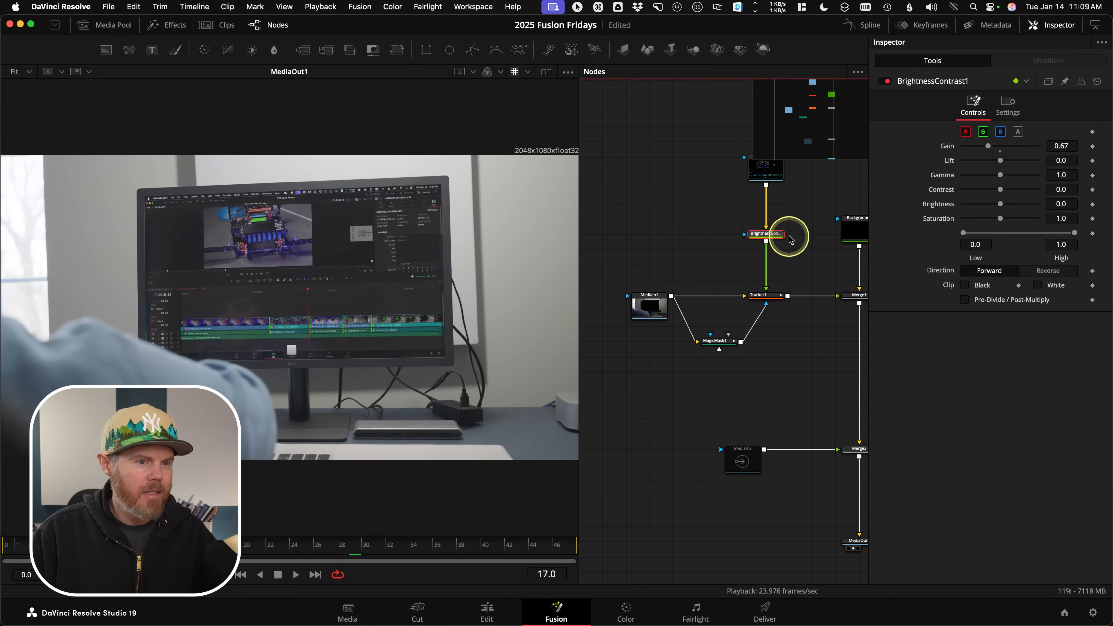
click(885, 82)
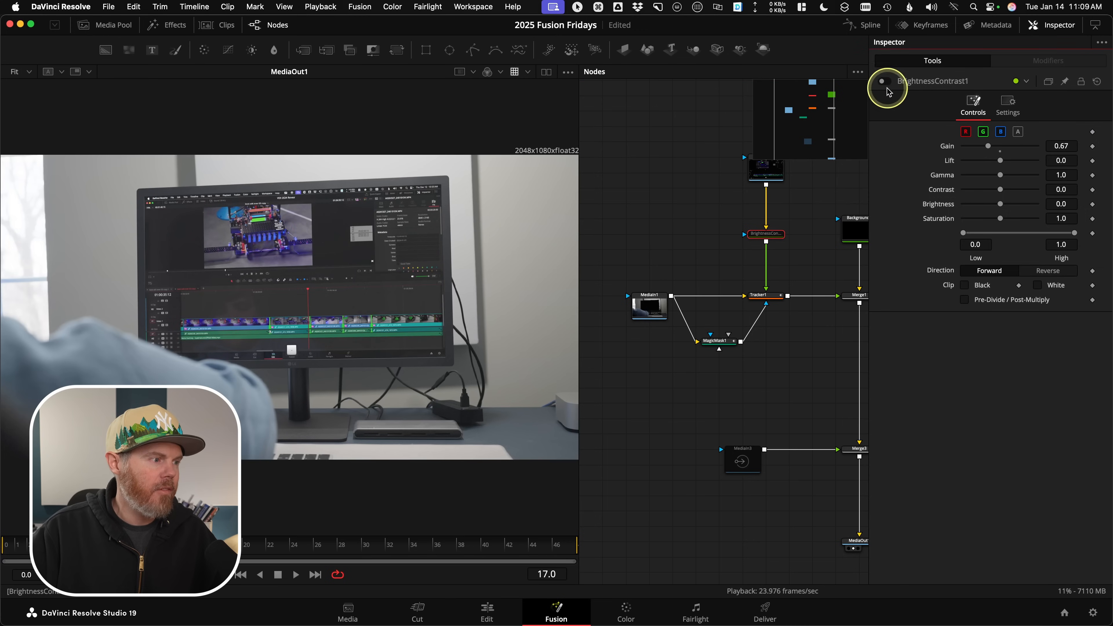
click(487, 611)
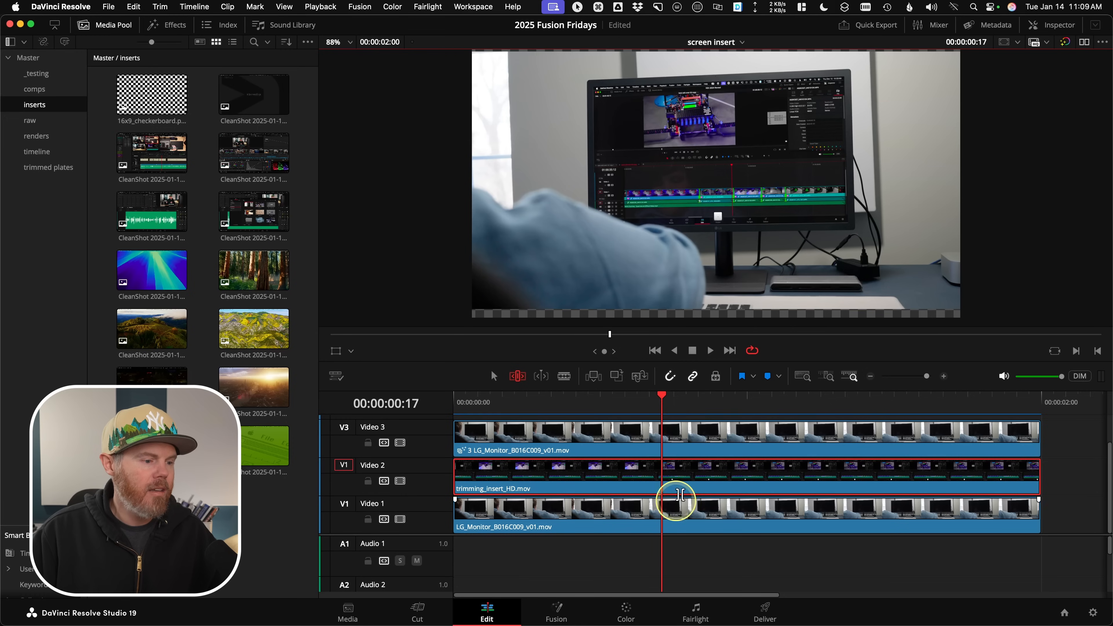
drag(677, 407, 579, 396)
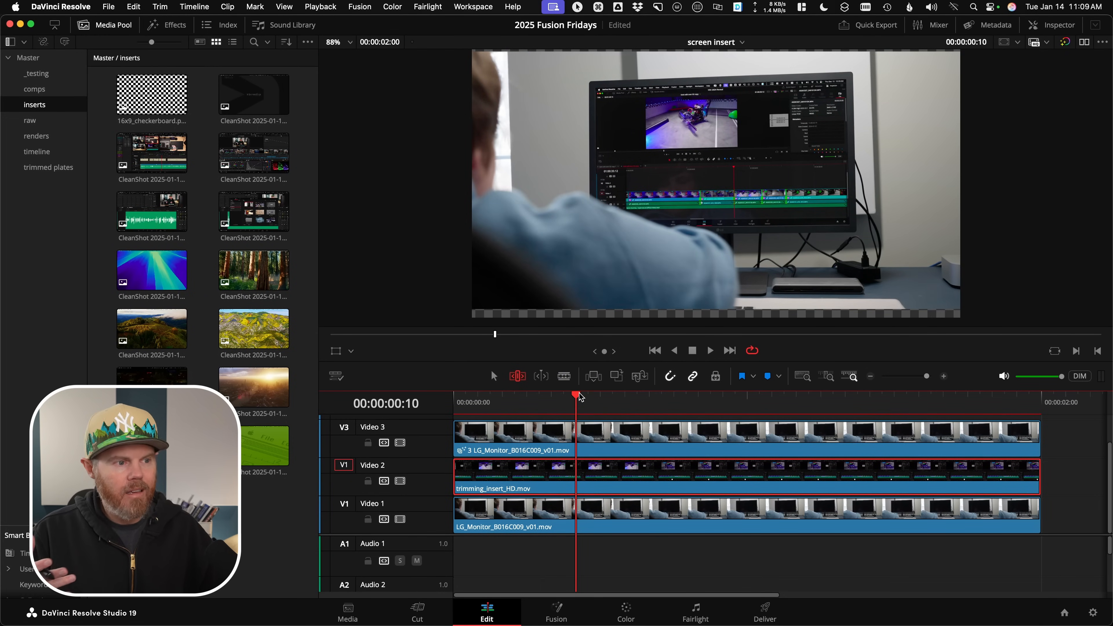
- Replace the Video 2 insert with the wallpaper_ventura_HD.png still and play the shot from the start
key(space)
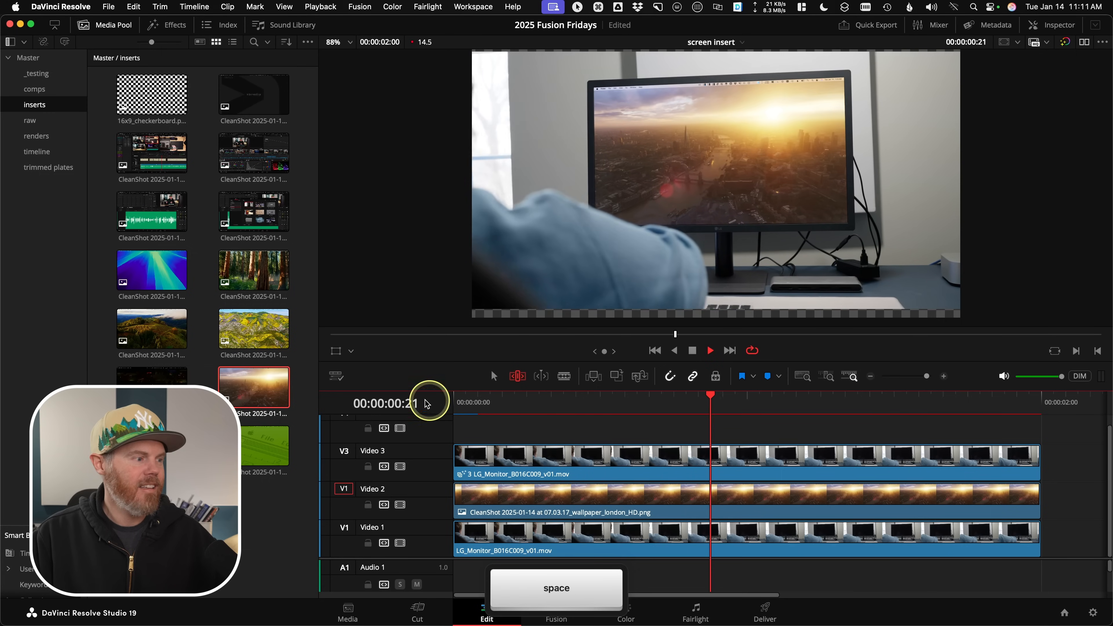
double_click(152, 445)
drag(623, 404, 316, 440)
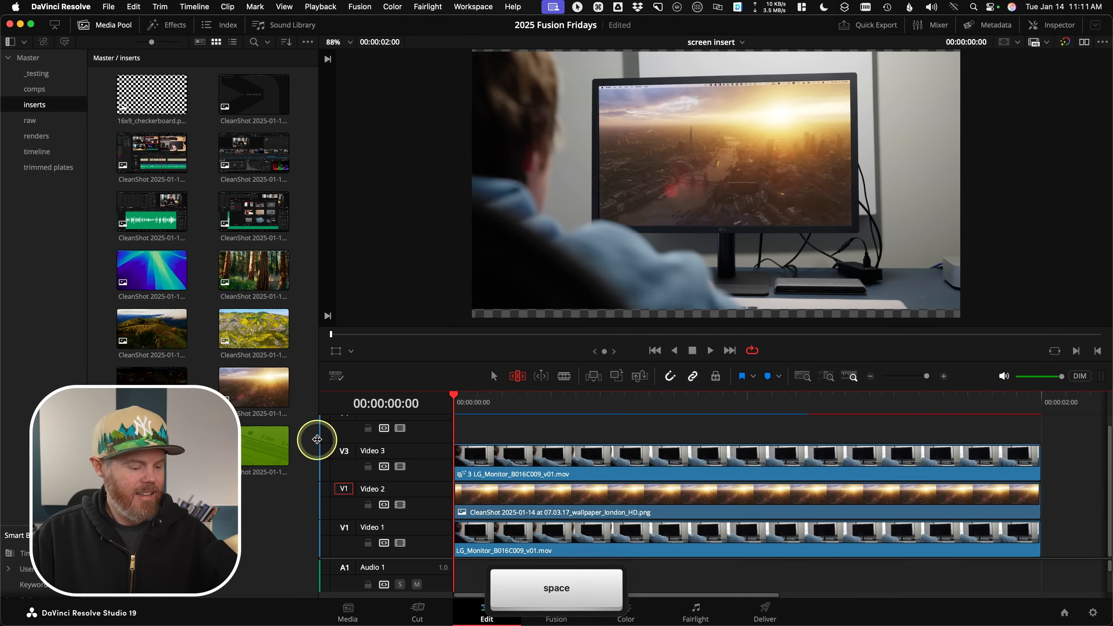
key(F11)
key(space)
key(space)
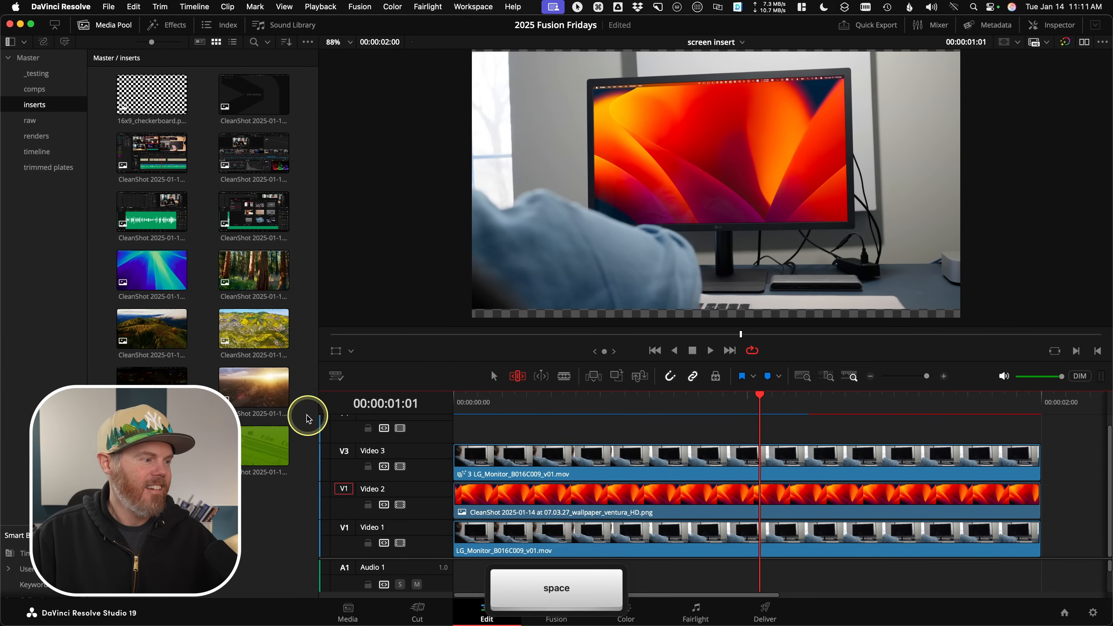
- Replace the Video 2 insert with the wallapaper_macintosh_HD.png still, then play and scrub through the shot
double_click(263, 450)
click(559, 398)
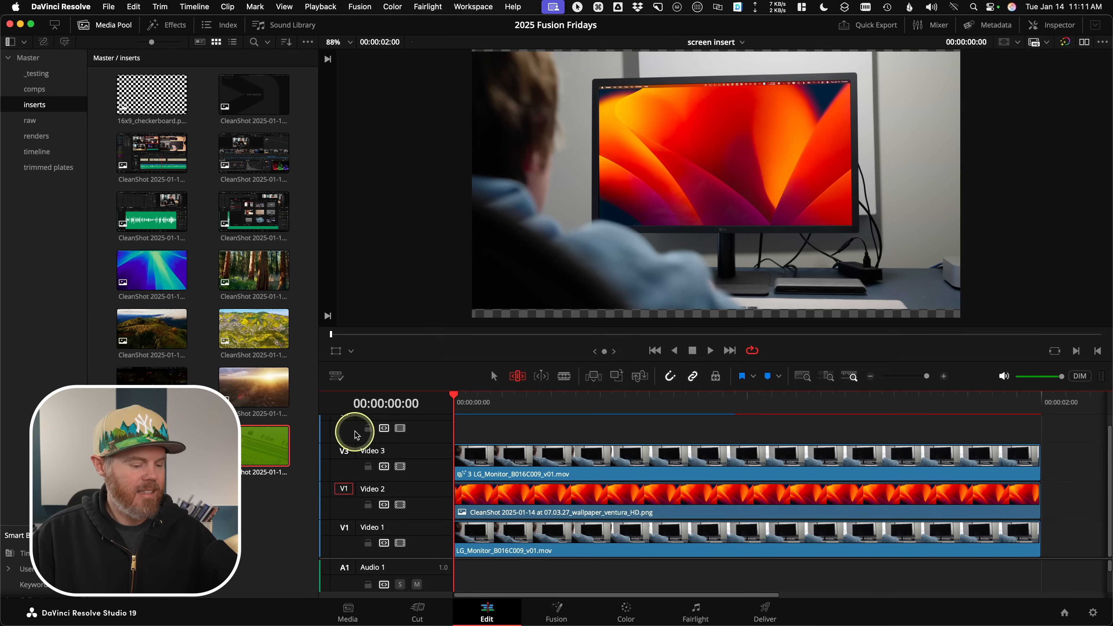
key(F11)
key(space)
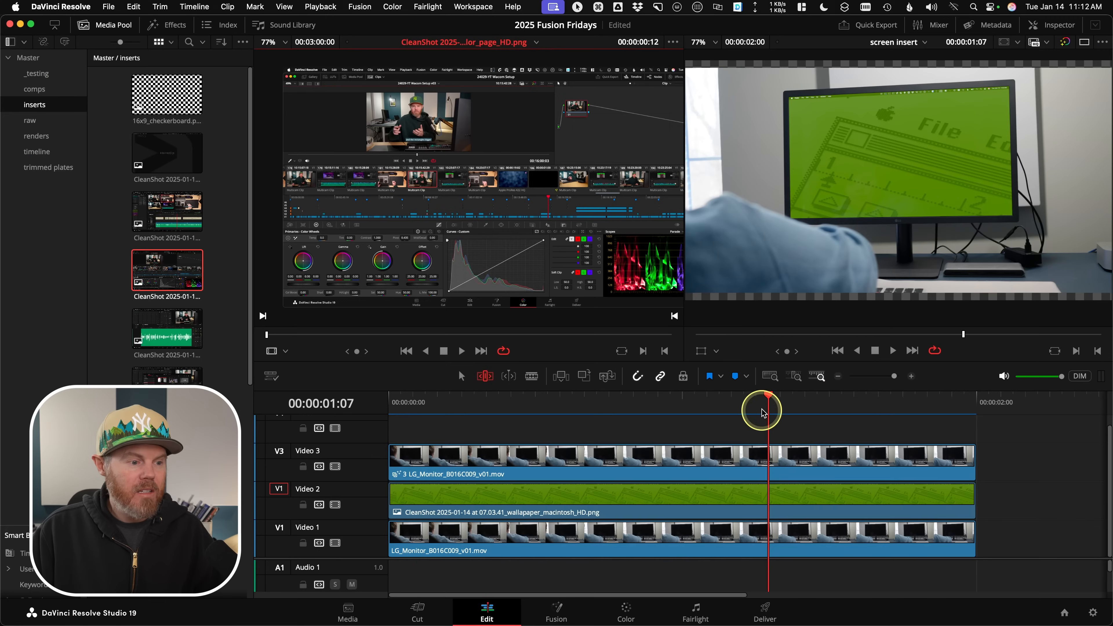
mouse_move(759, 405)
mouse_down()
mouse_move(724, 411)
mouse_move(740, 416)
mouse_up()
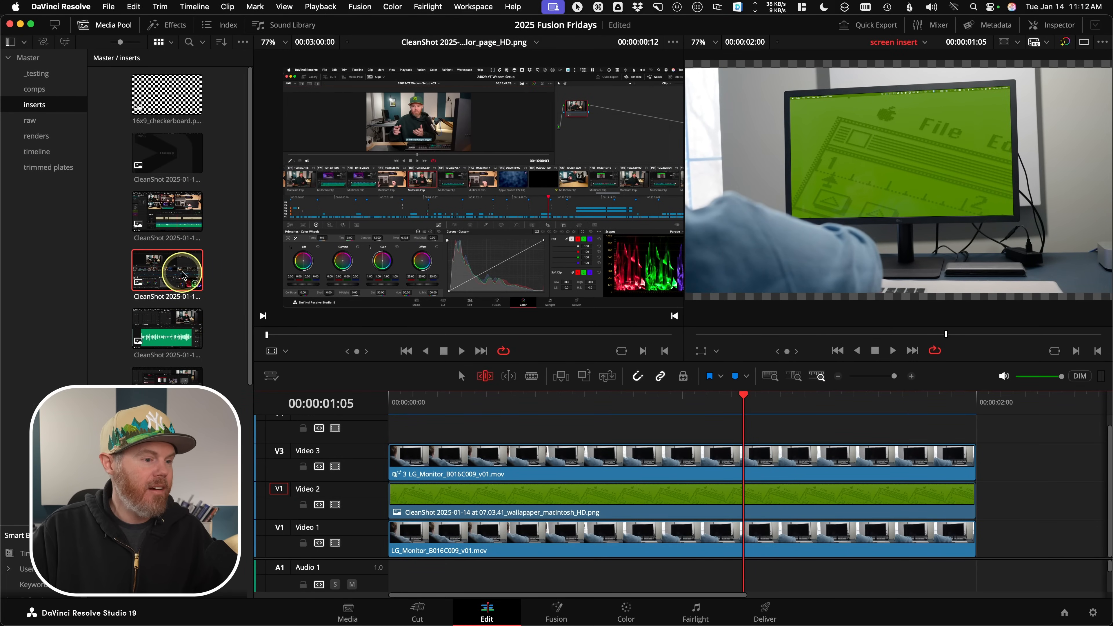